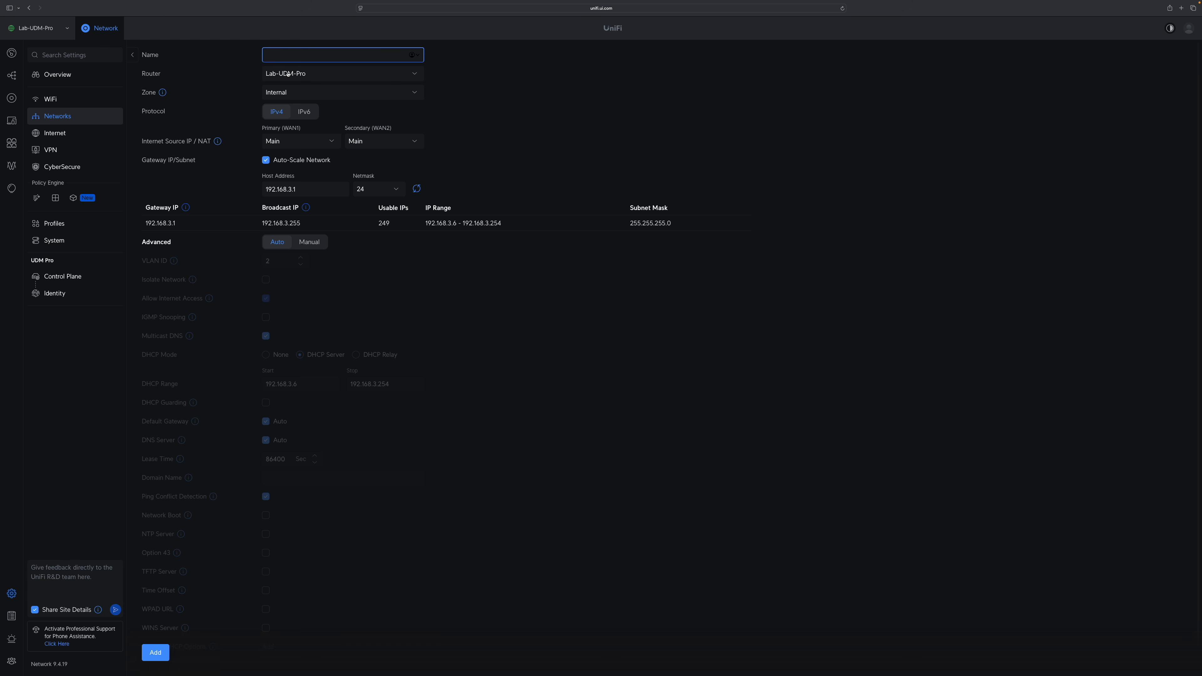
Review the router choices for a new network and the zone choices for VLAN 10, keeping the Internal zone.
{"action": "left_click", "coordinate": [288, 73]}
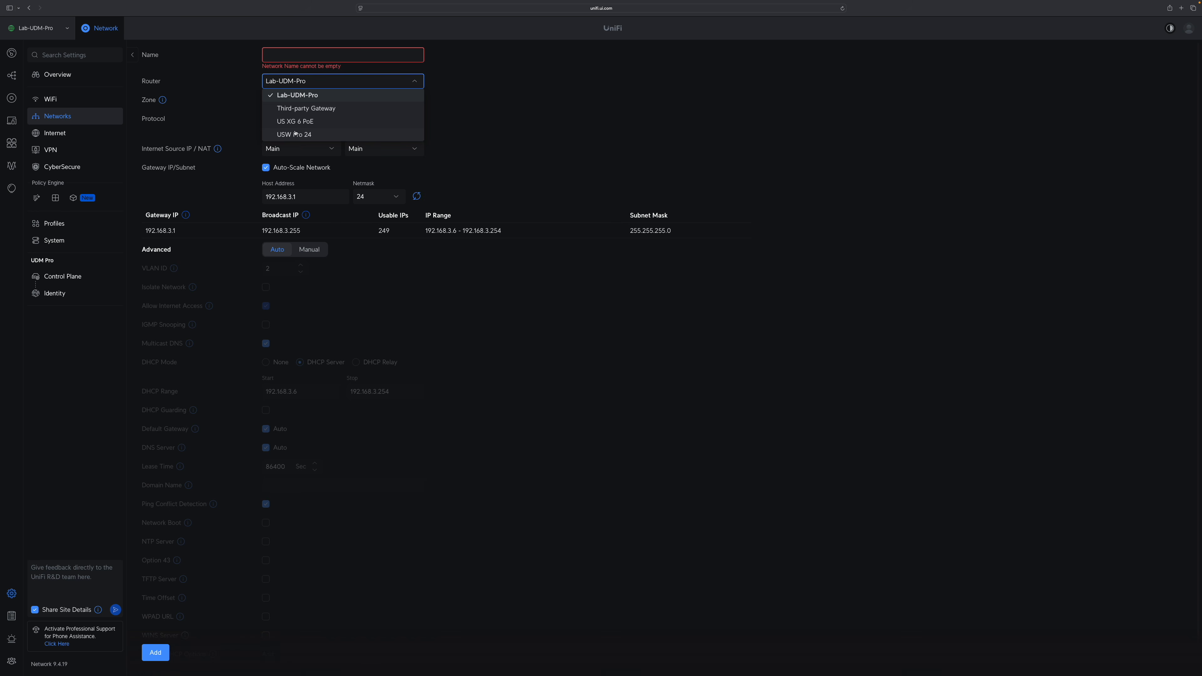
{"action": "left_click", "coordinate": [644, 356]}
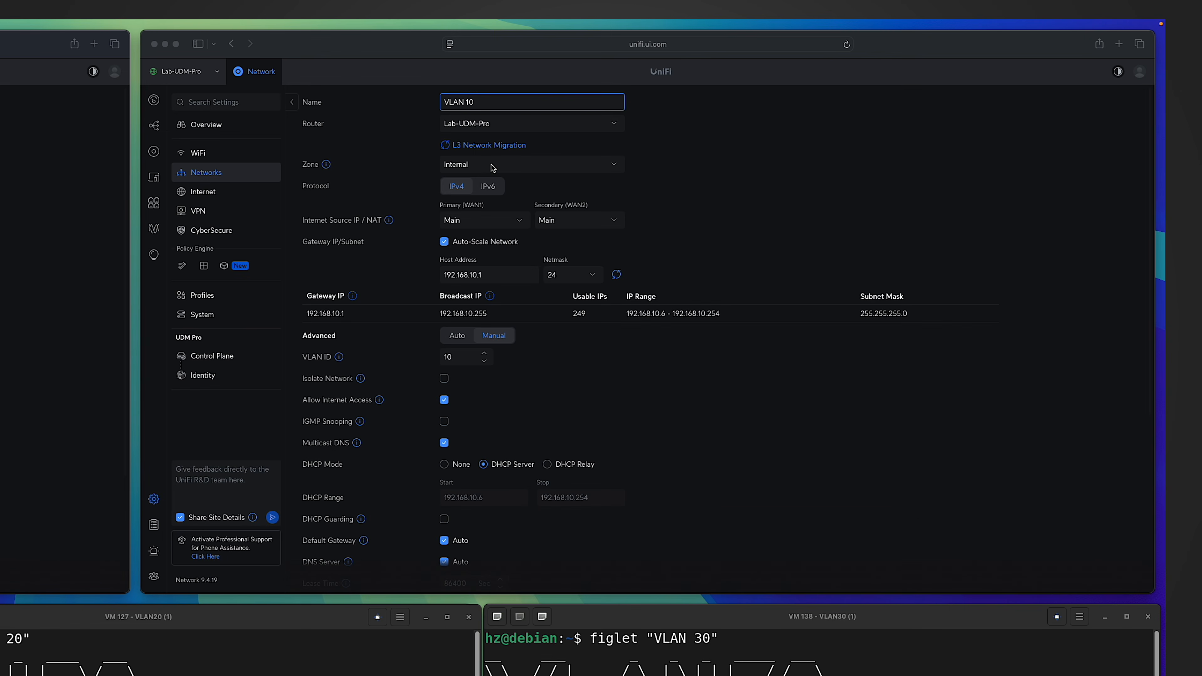
{"action": "left_click", "coordinate": [492, 166]}
{"action": "left_click", "coordinate": [494, 166]}
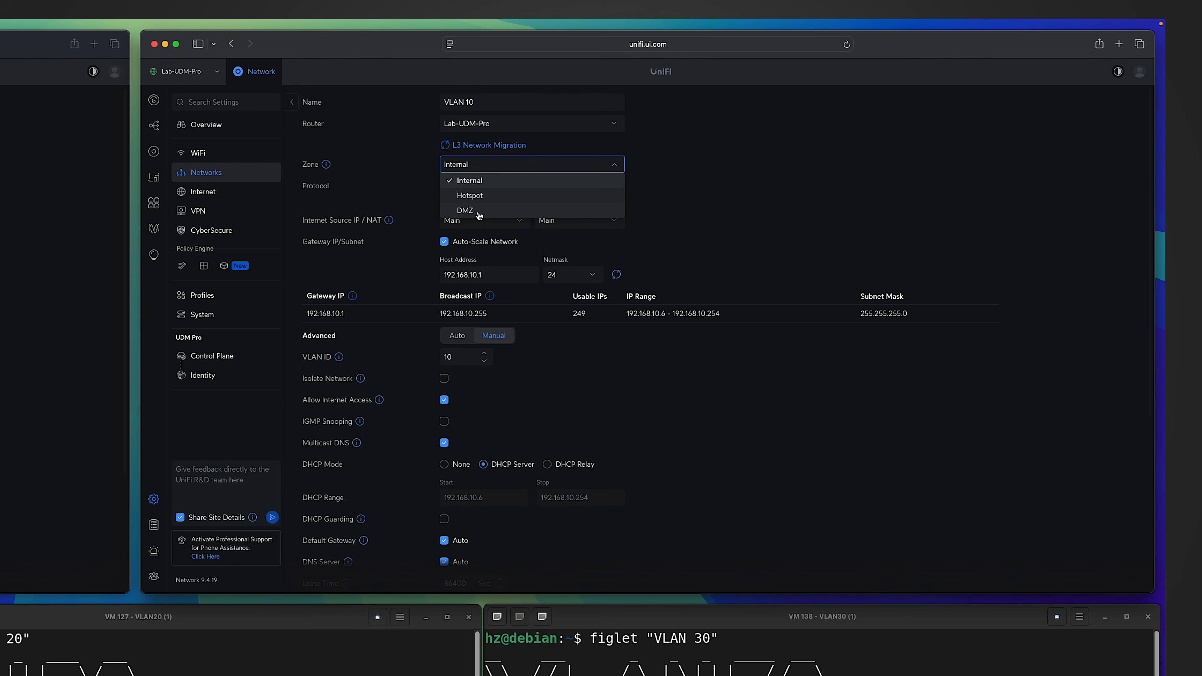
{"action": "left_click", "coordinate": [471, 182]}
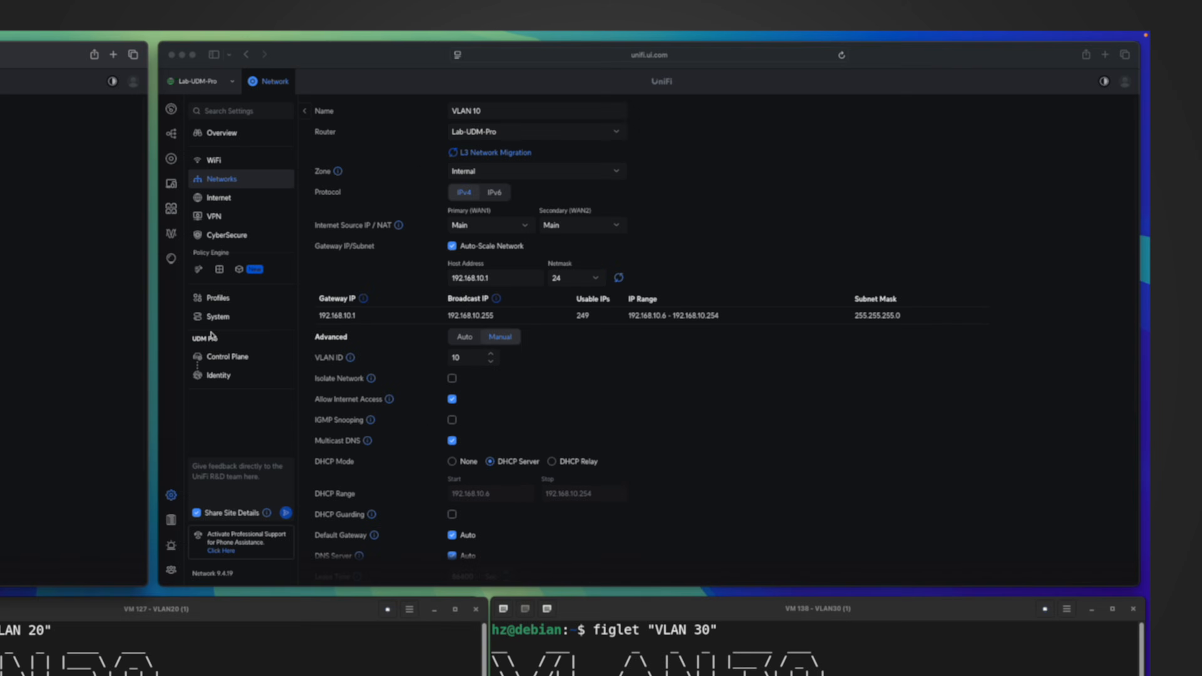
Resume the Block Inter-VLAN policy in the zone-based firewall policies and review its settings down to syslog logging.
{"action": "left_click", "coordinate": [219, 269]}
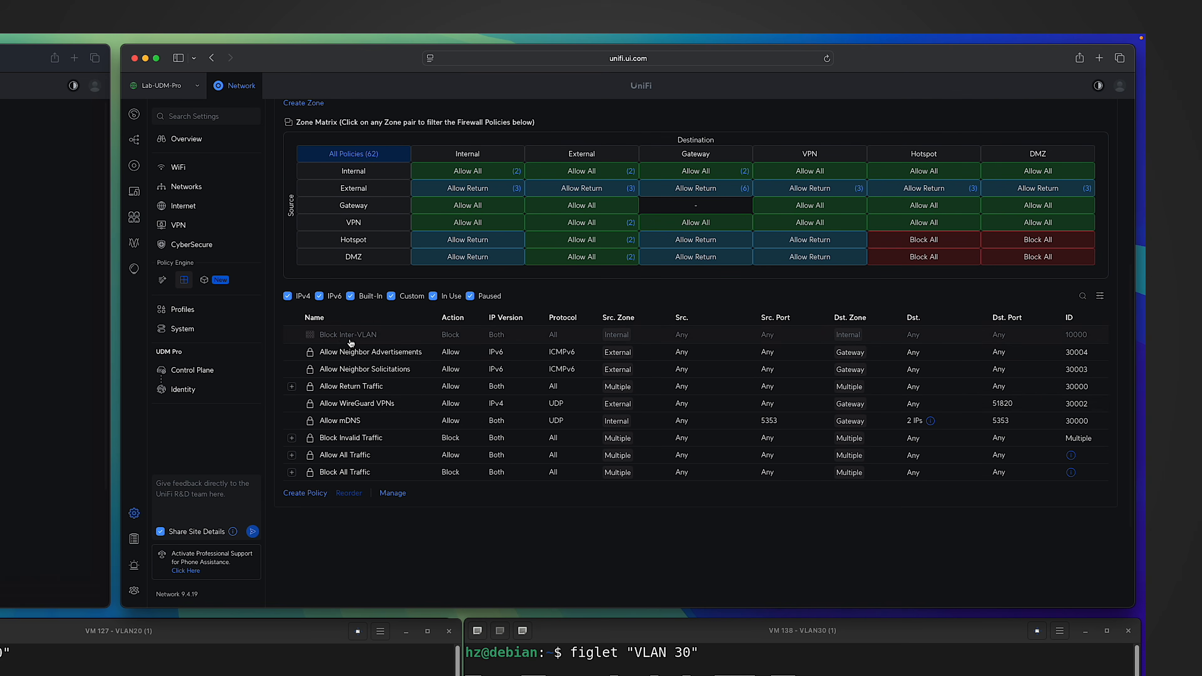
{"action": "left_click", "coordinate": [349, 335]}
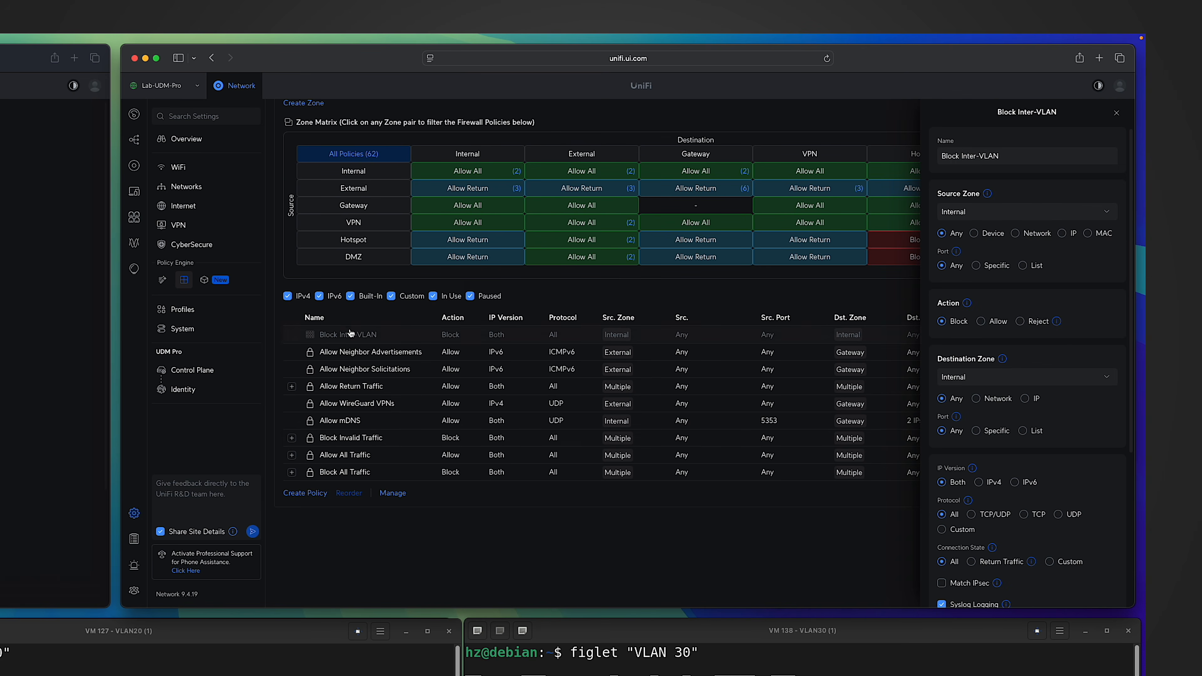
{"action": "left_click", "coordinate": [393, 493]}
{"action": "left_click", "coordinate": [294, 335]}
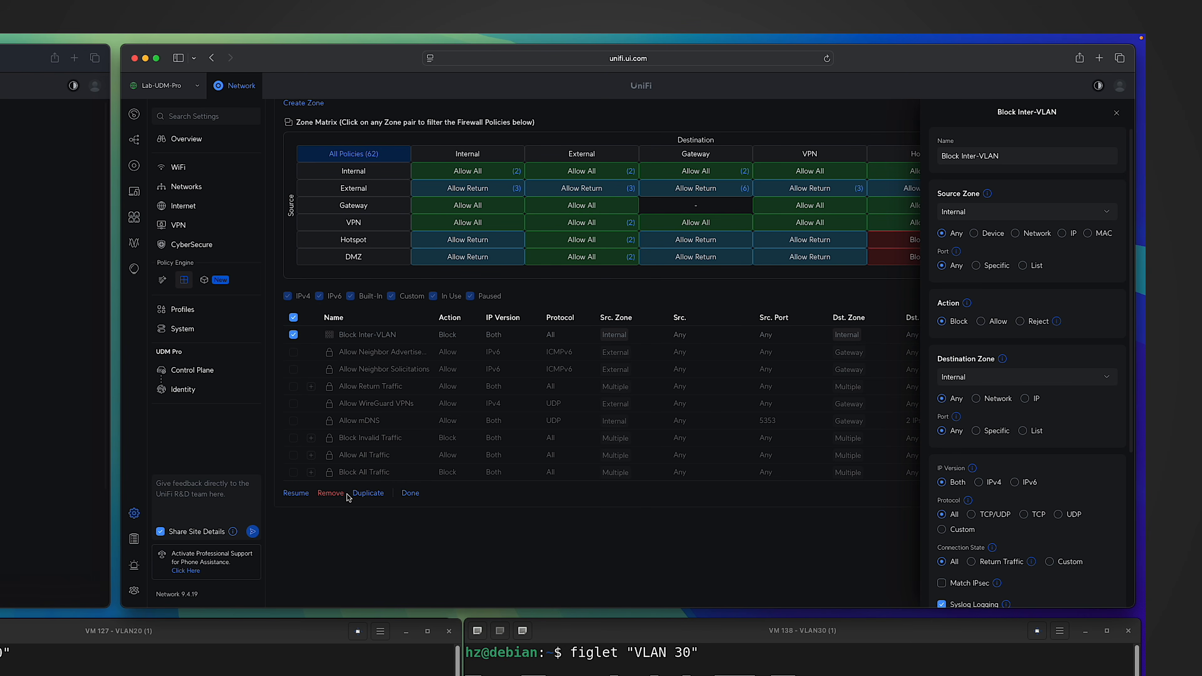
{"action": "left_click", "coordinate": [298, 494]}
{"action": "left_click", "coordinate": [410, 493]}
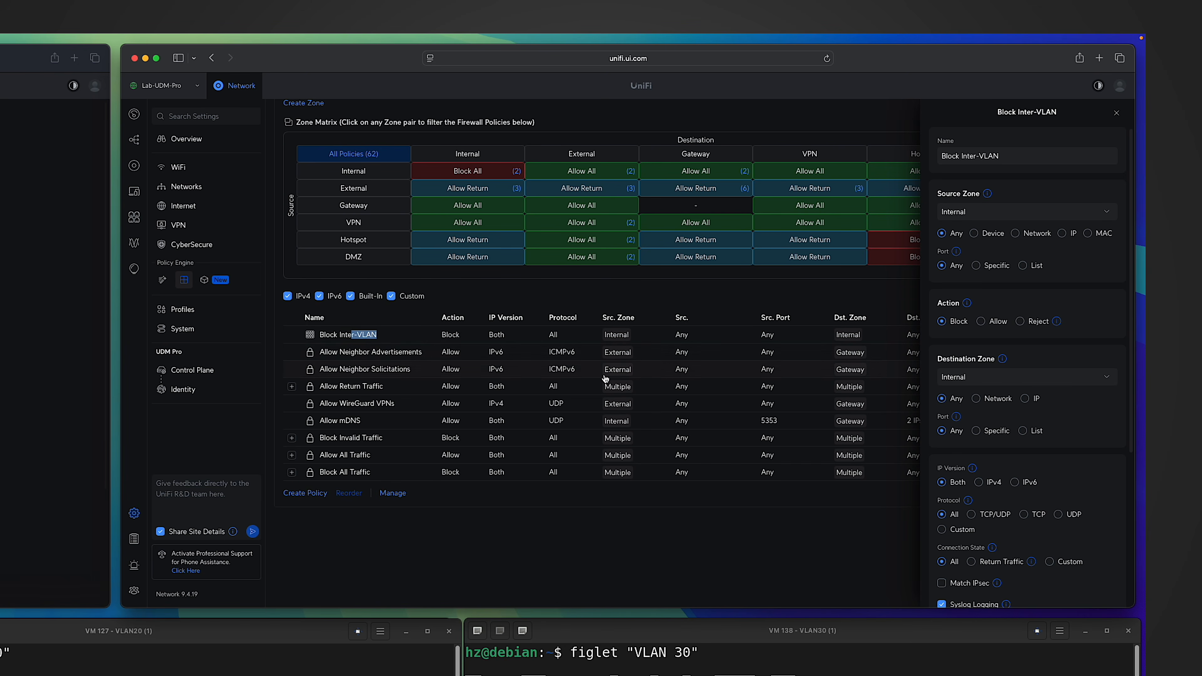
{"action": "left_click", "coordinate": [353, 335]}
{"action": "scroll", "coordinate": [997, 425], "scroll_direction": "down", "scroll_amount": 5}
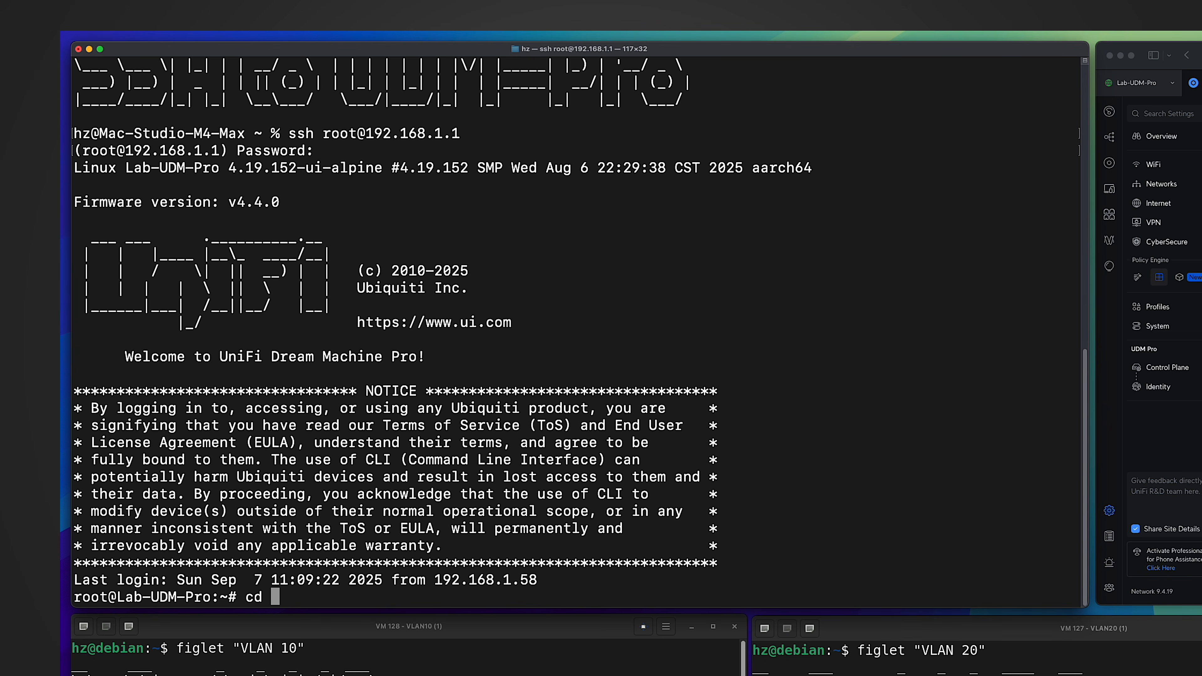
In the gateway's SSH session, change to the /var/log/ulog directory and list its files.
{"action": "type", "text": "/va"}
{"action": "type", "text": "r/log/ulog"}
{"action": "key", "text": "Return"}
{"action": "type", "text": "ls"}
{"action": "key", "text": "Return"}
Follow the syslogemu.log file live with tail -f in the gateway's SSH session.
{"action": "type", "text": "tail "}
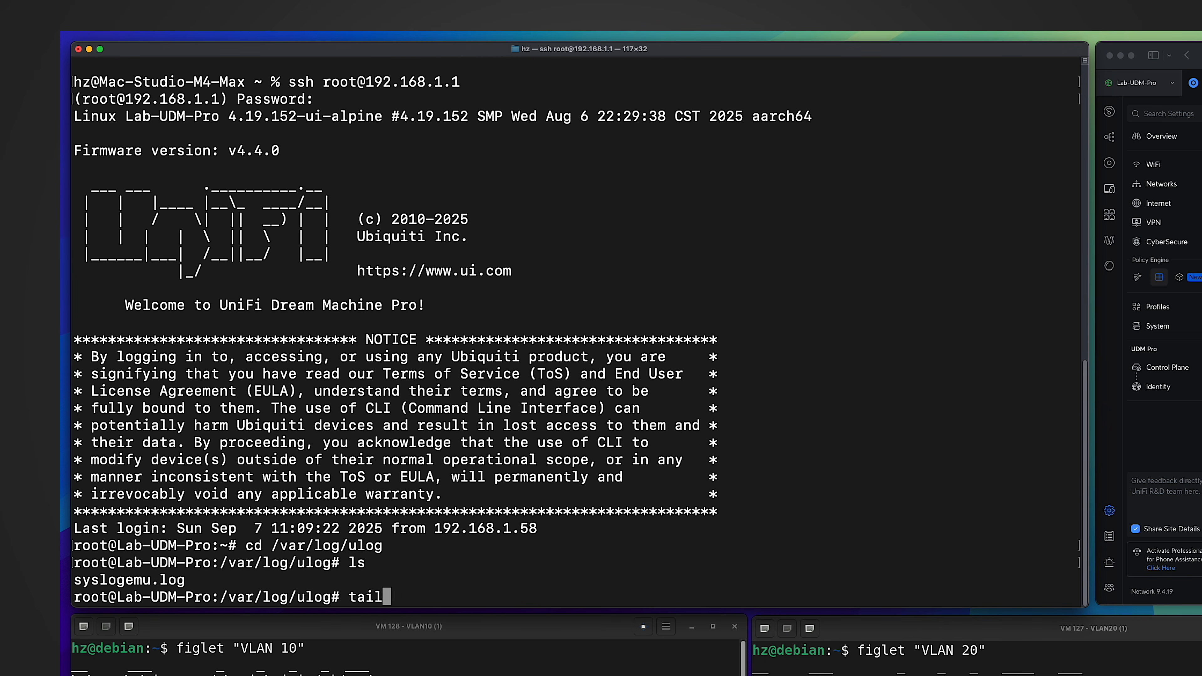
{"action": "type", "text": "-f sysloge"}
{"action": "type", "text": "mu.log"}
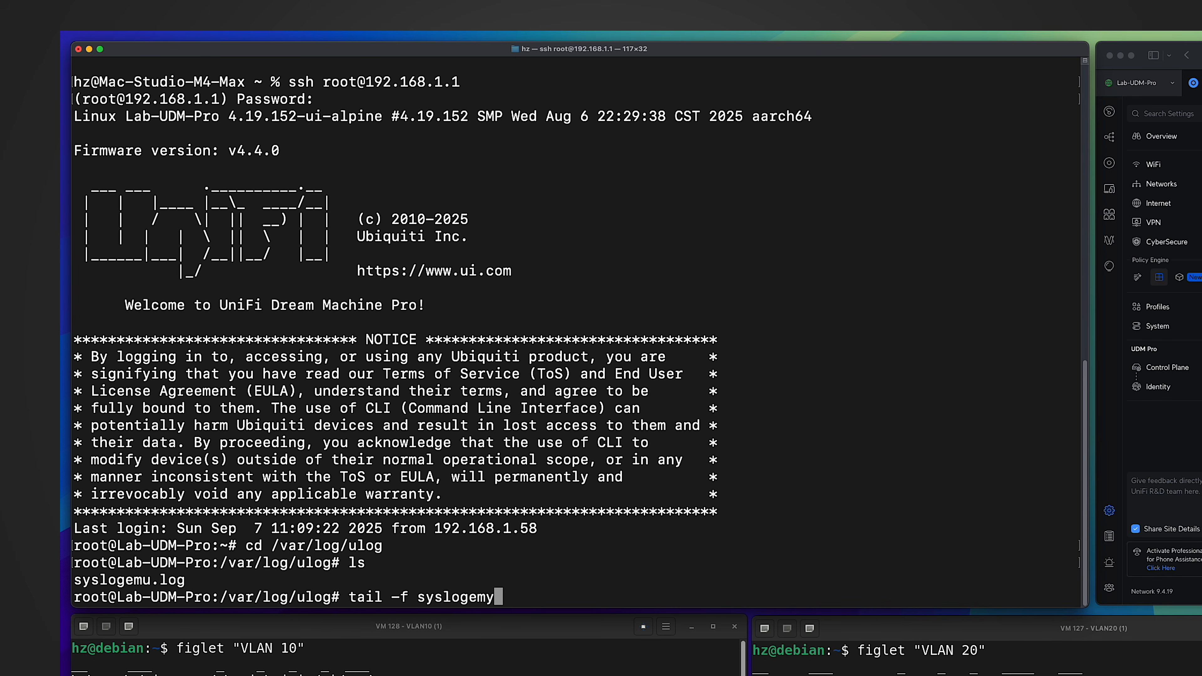
{"action": "key", "text": "Return"}
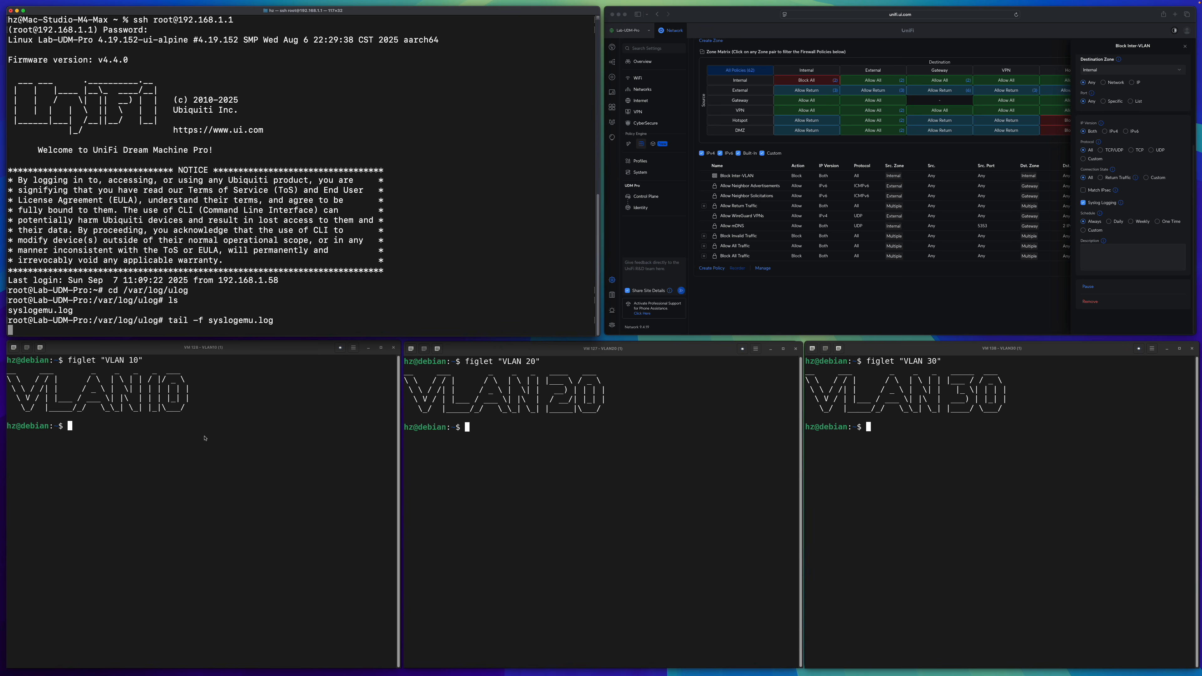
Show the IPv4 addresses of the VLAN 10, VLAN 20 and VLAN 30 machines with ip -4 a.
{"action": "left_click", "coordinate": [205, 435]}
{"action": "type", "text": "ip -4 a"}
{"action": "key", "text": "Return"}
{"action": "left_click", "coordinate": [563, 474]}
{"action": "type", "text": "ip -4 a"}
{"action": "key", "text": "Return"}
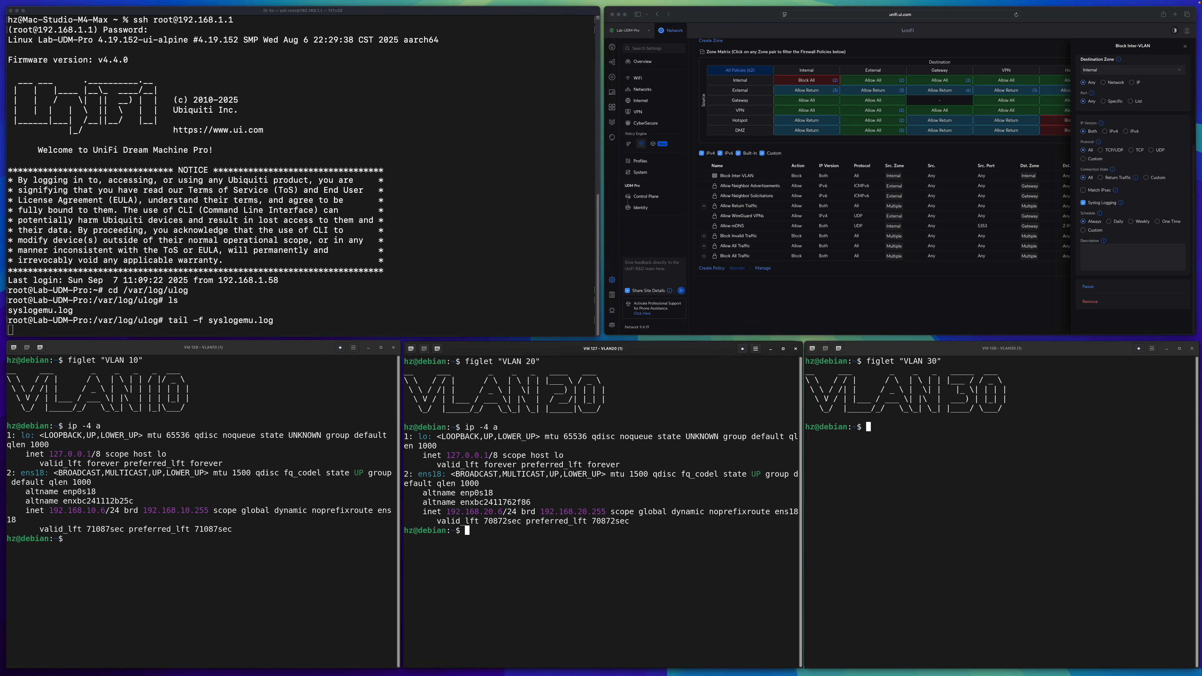
{"action": "left_click", "coordinate": [923, 514]}
{"action": "type", "text": "ip -4 a"}
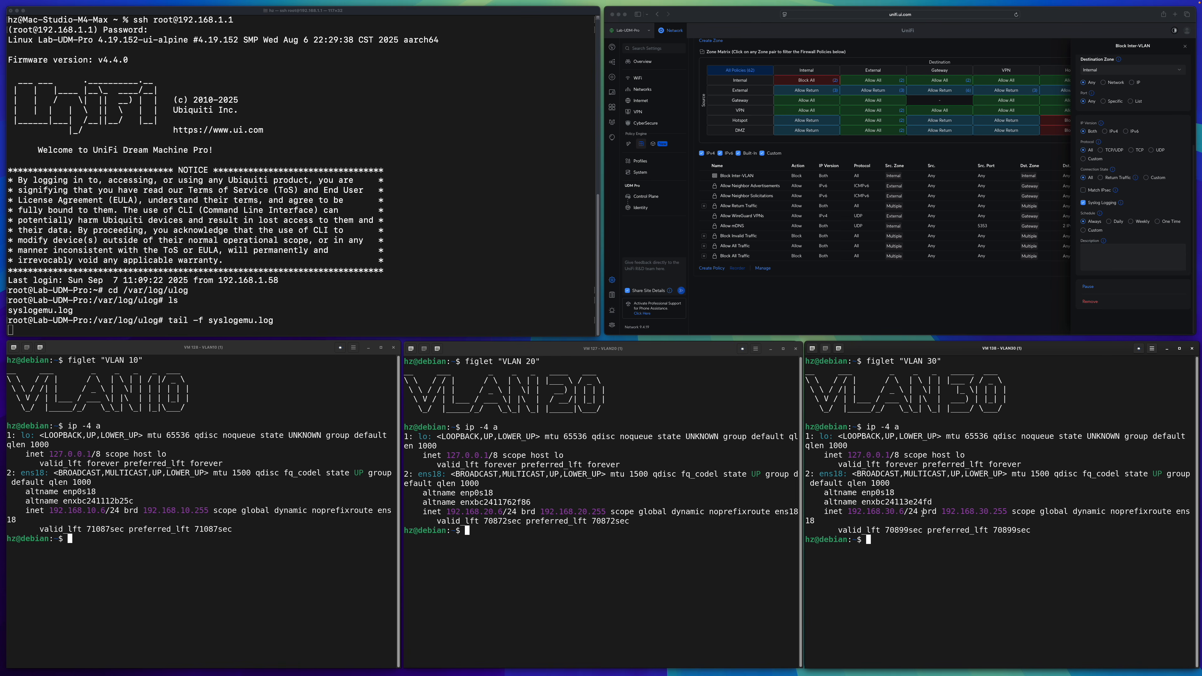
Ping 192.168.30.6 once from the VLAN 20 machine and check the gateway's live log for a block entry.
{"action": "left_click", "coordinate": [557, 551]}
{"action": "type", "text": "ping 192.168.30.6 -c 1"}
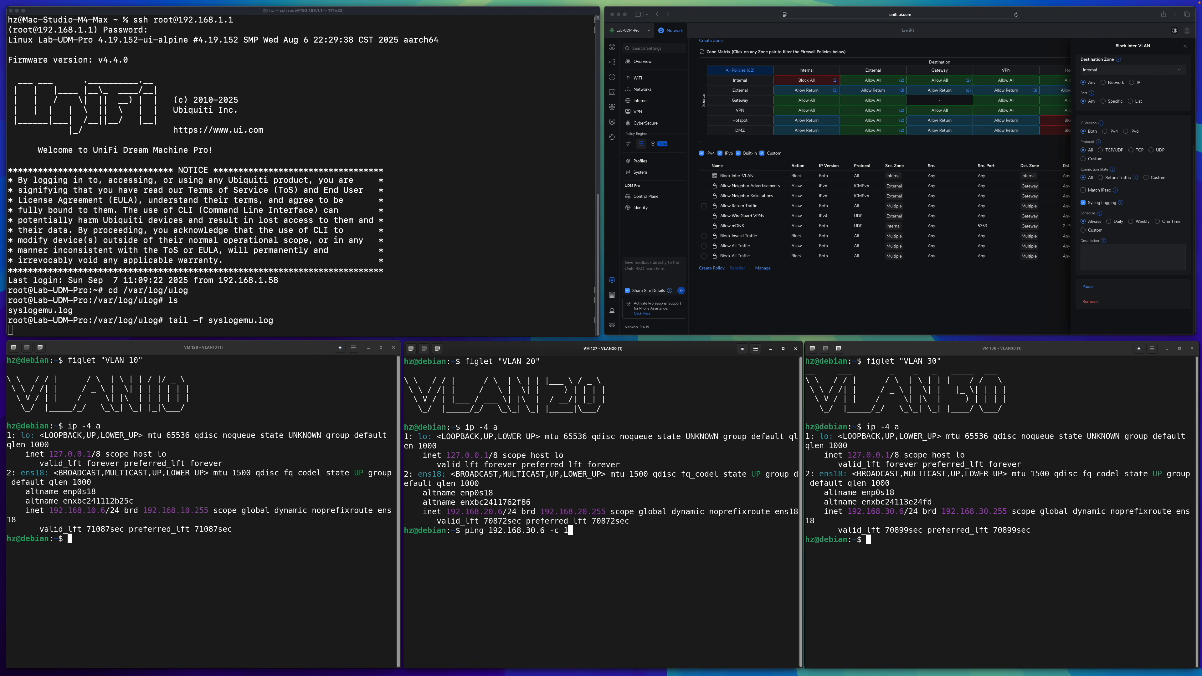
{"action": "key", "text": "Return"}
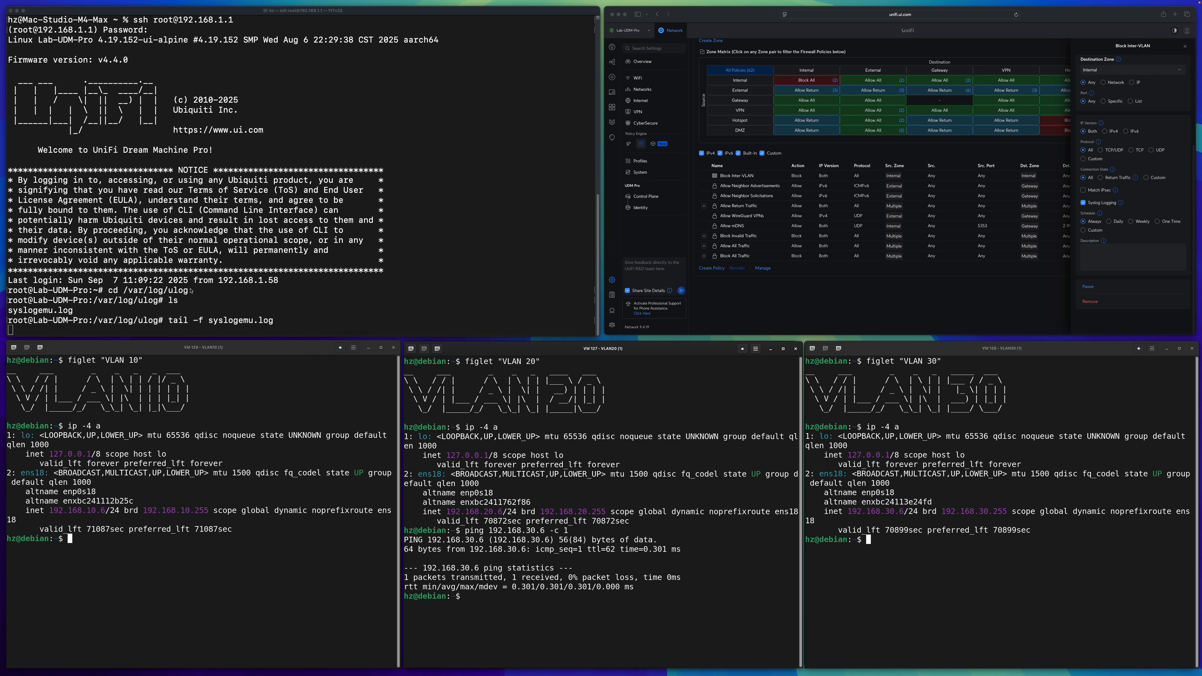
{"action": "left_click", "coordinate": [192, 292]}
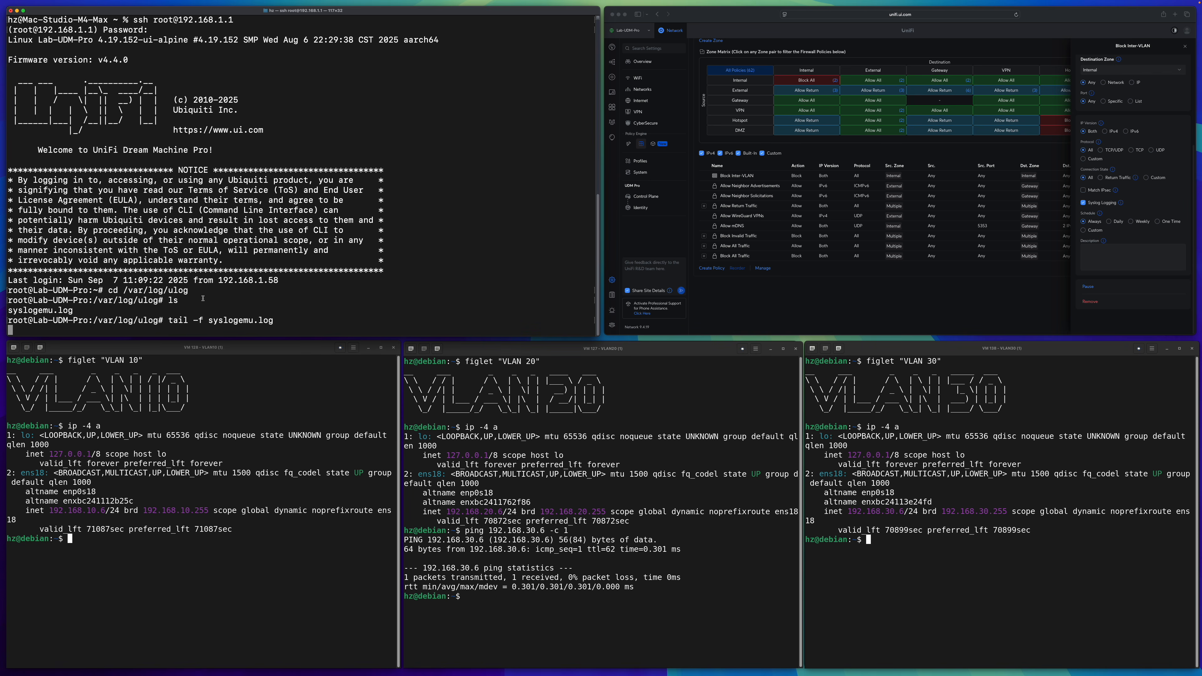
{"action": "left_click", "coordinate": [665, 592]}
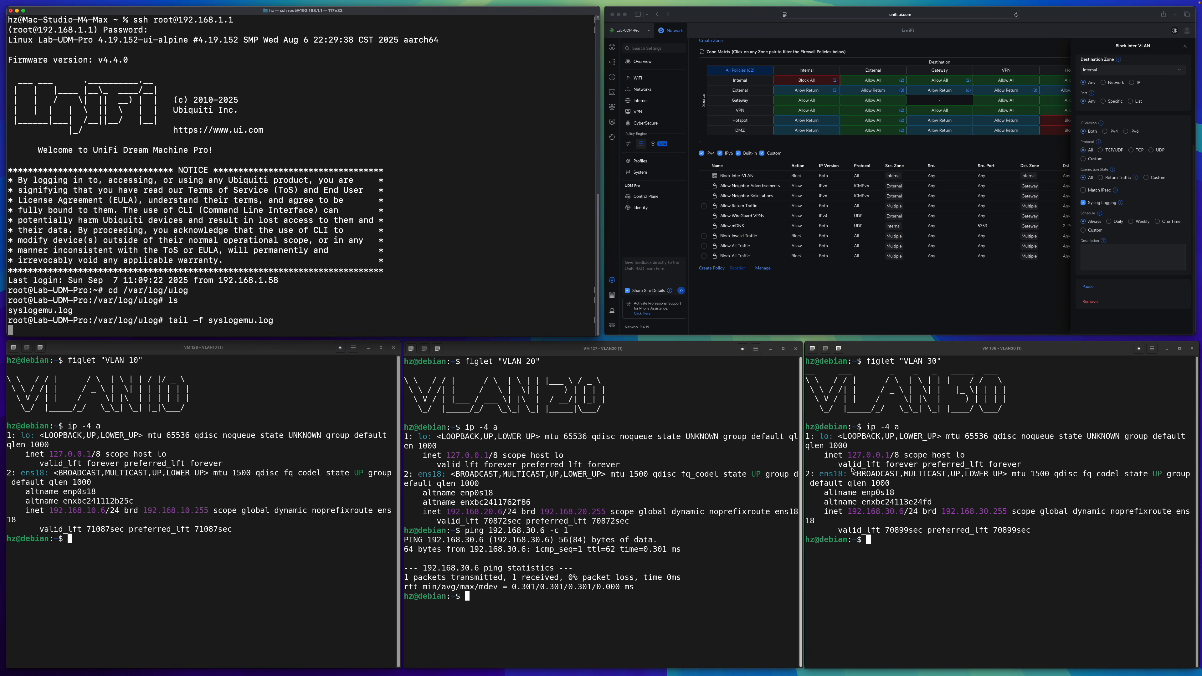
Run a traceroute to 192.168.20.6 from the VLAN 30 machine and examine the hops it takes.
{"action": "left_click", "coordinate": [889, 523]}
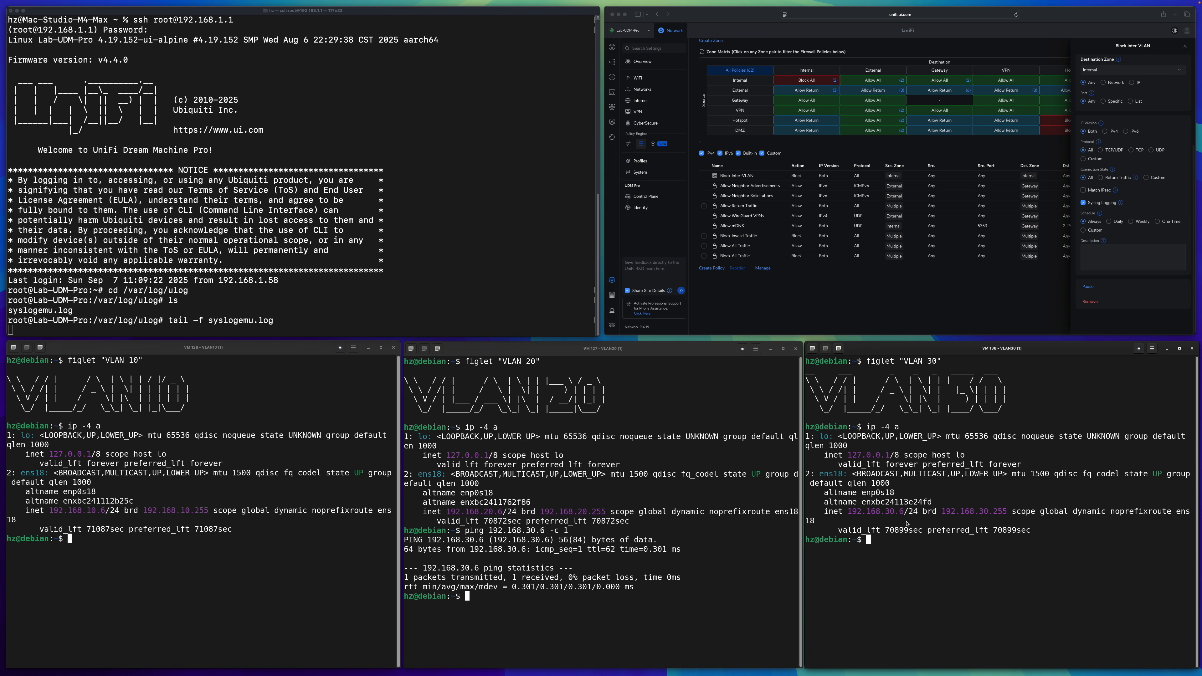
{"action": "type", "text": "traceroute 192.168.20.6"}
{"action": "key", "text": "Return"}
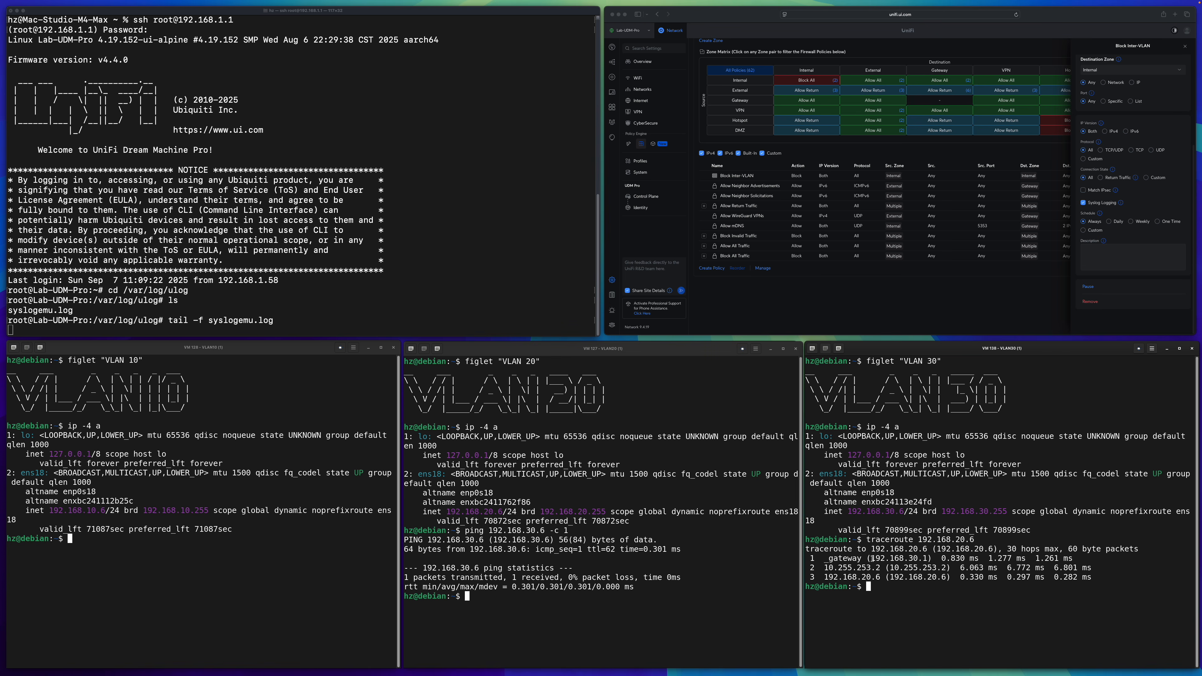
{"action": "left_click_drag", "start_coordinate": [873, 559], "coordinate": [944, 578]}
{"action": "left_click", "coordinate": [945, 577]}
Ping 192.168.10.6 once from the VLAN 20 machine by reusing the previous ping command.
{"action": "left_click", "coordinate": [511, 486]}
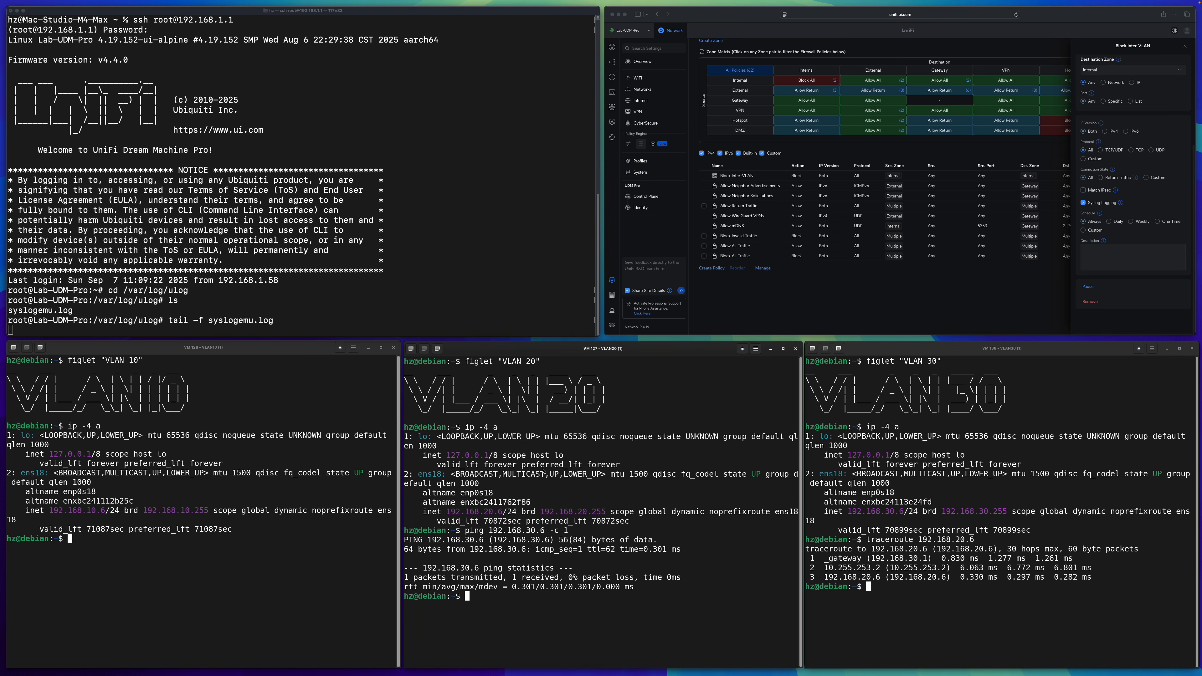
{"action": "key", "text": "Up"}
{"action": "key", "text": "Left"}
{"action": "key", "text": "Left"}
{"action": "key", "text": "Left"}
{"action": "key", "text": "Left"}
{"action": "key", "text": "Left"}
{"action": "key", "text": "Left"}
{"action": "key", "text": "Left"}
{"action": "key", "text": "Left"}
{"action": "key", "text": "BackSpace"}
{"action": "type", "text": "1"}
{"action": "key", "text": "End"}
{"action": "key", "text": "Return"}
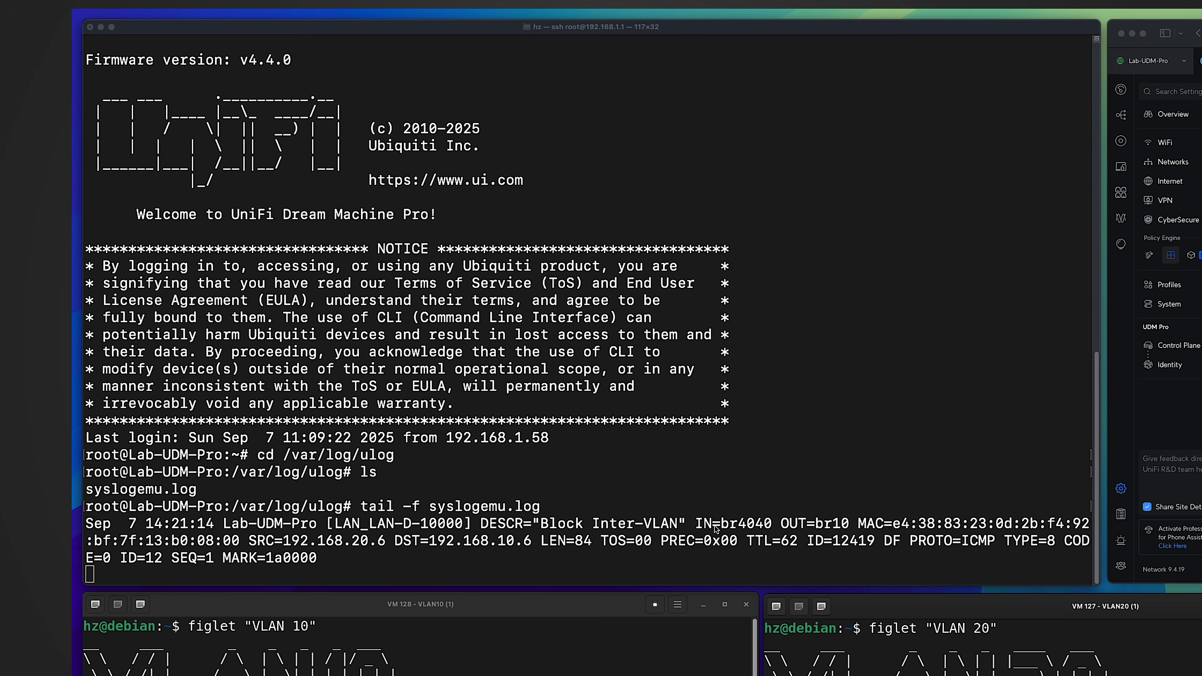
Examine the Block Inter-VLAN log entry's rule label, incoming interface and outgoing interface in the gateway log.
{"action": "left_click", "coordinate": [336, 522]}
{"action": "left_click_drag", "start_coordinate": [336, 522], "coordinate": [393, 523]}
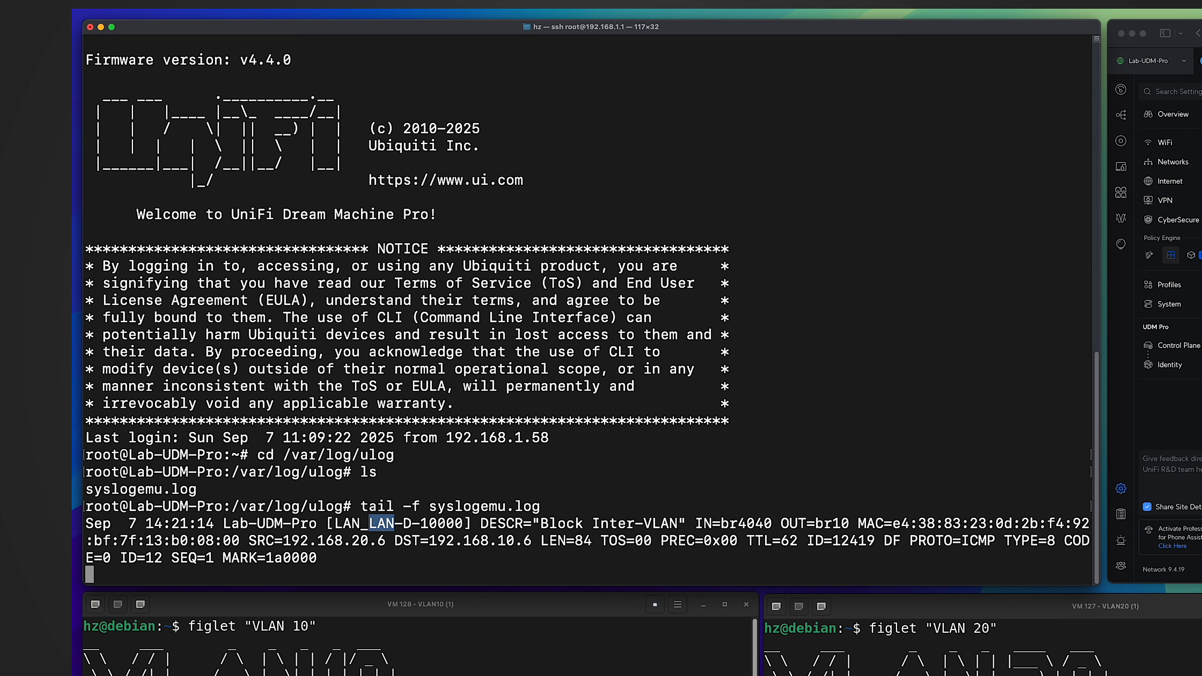
{"action": "left_click_drag", "start_coordinate": [720, 523], "coordinate": [771, 522]}
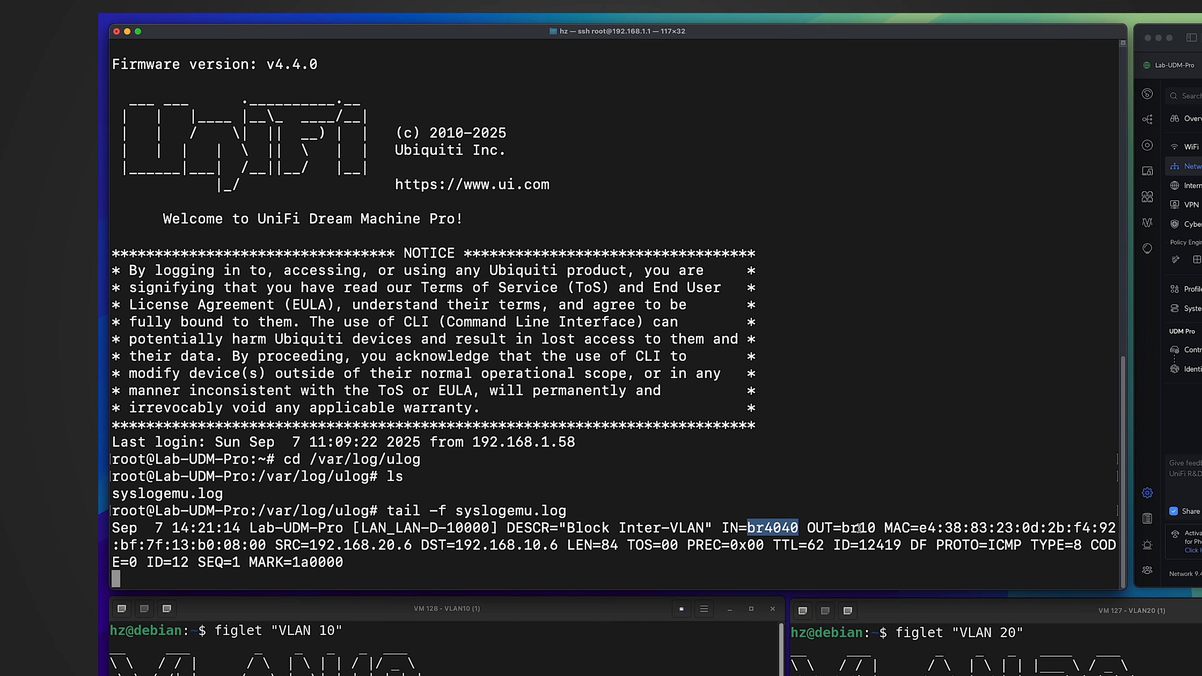
{"action": "double_click", "coordinate": [859, 528]}
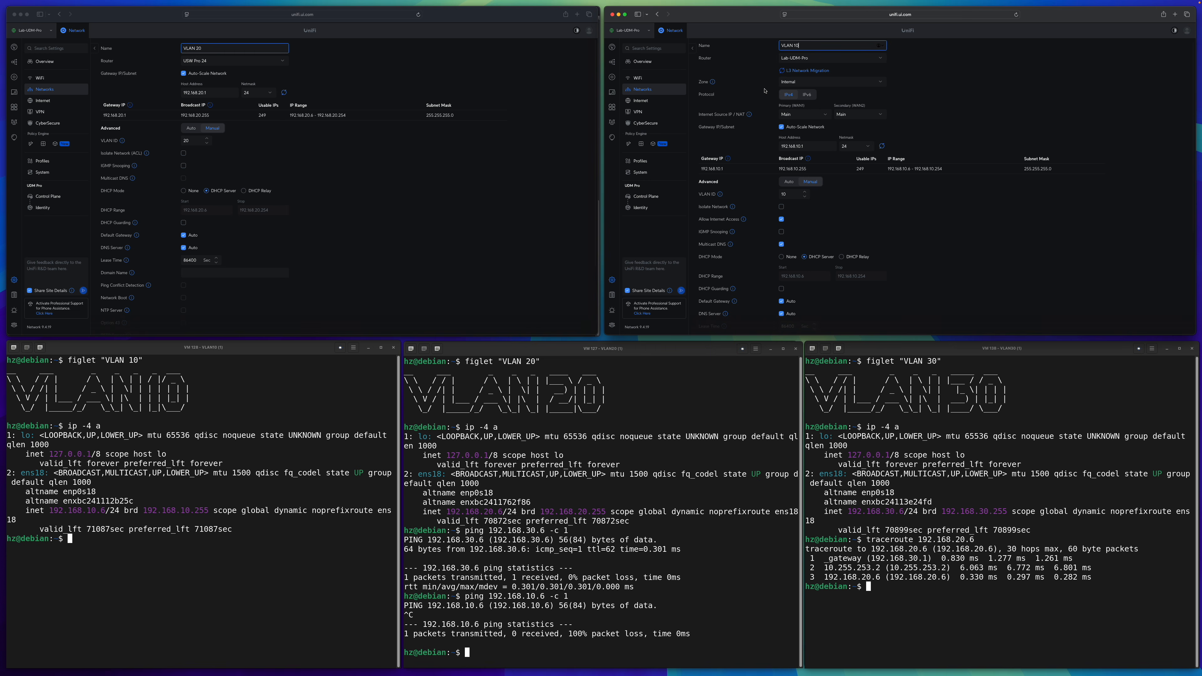
{"action": "scroll", "coordinate": [765, 91], "scroll_direction": "up", "scroll_amount": 1}
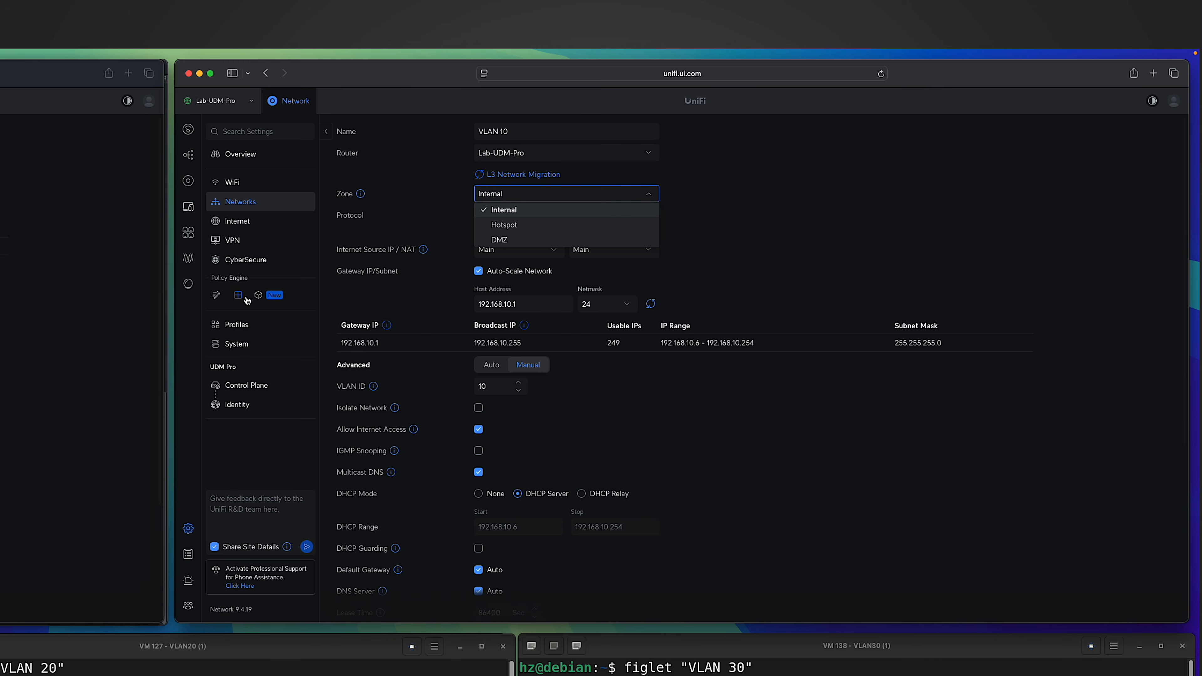
Start a new zone-based firewall policy named "allow vlan 20 to 10".
{"action": "left_click", "coordinate": [246, 298]}
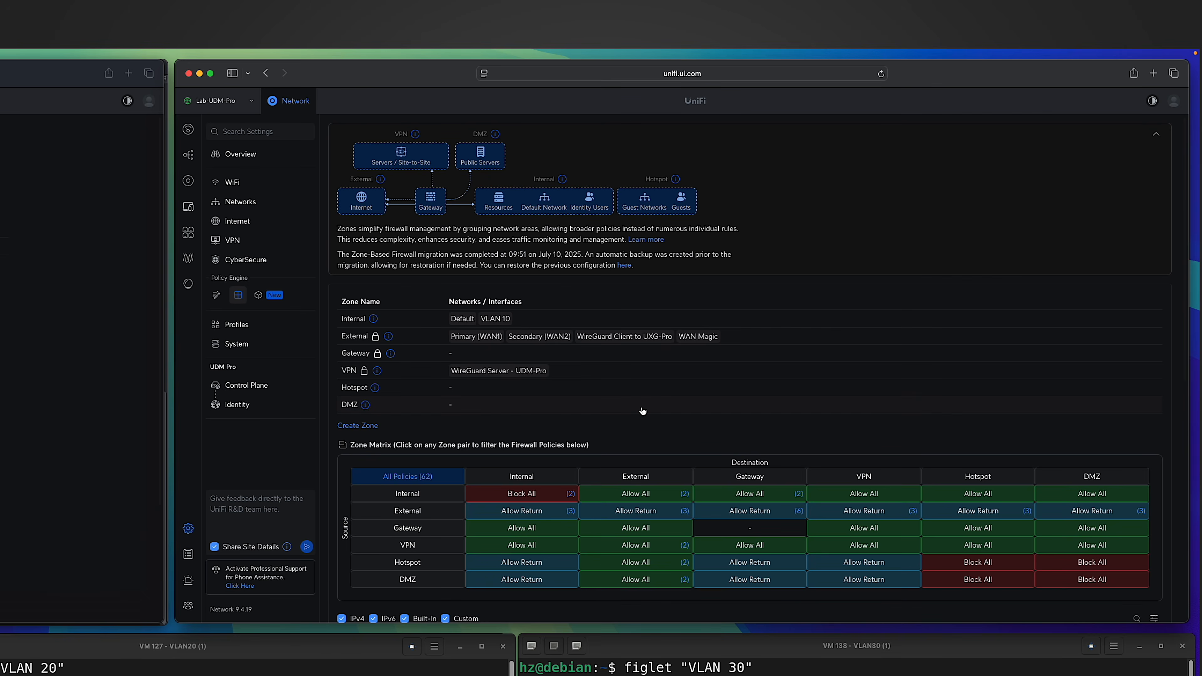
{"action": "scroll", "coordinate": [643, 411], "scroll_direction": "down", "scroll_amount": 6}
{"action": "left_click", "coordinate": [358, 544]}
{"action": "type", "text": "allow vlan 20 "}
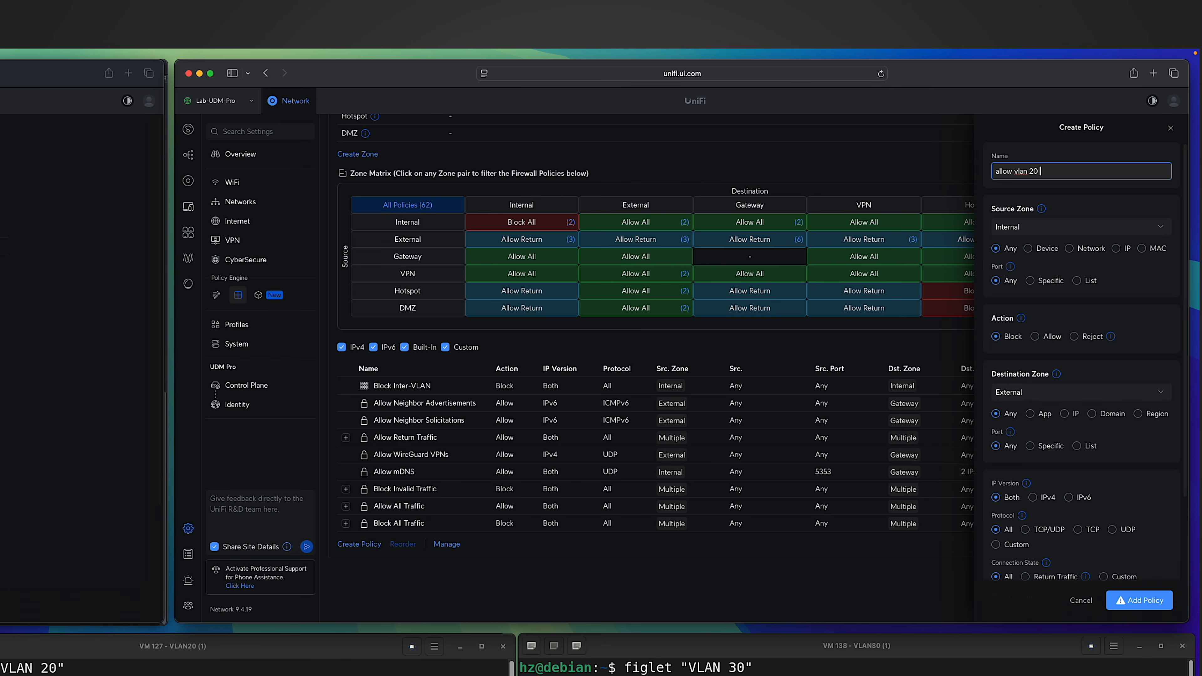
{"action": "type", "text": "to 10"}
{"action": "scroll", "coordinate": [1024, 215], "scroll_direction": "down", "scroll_amount": 1}
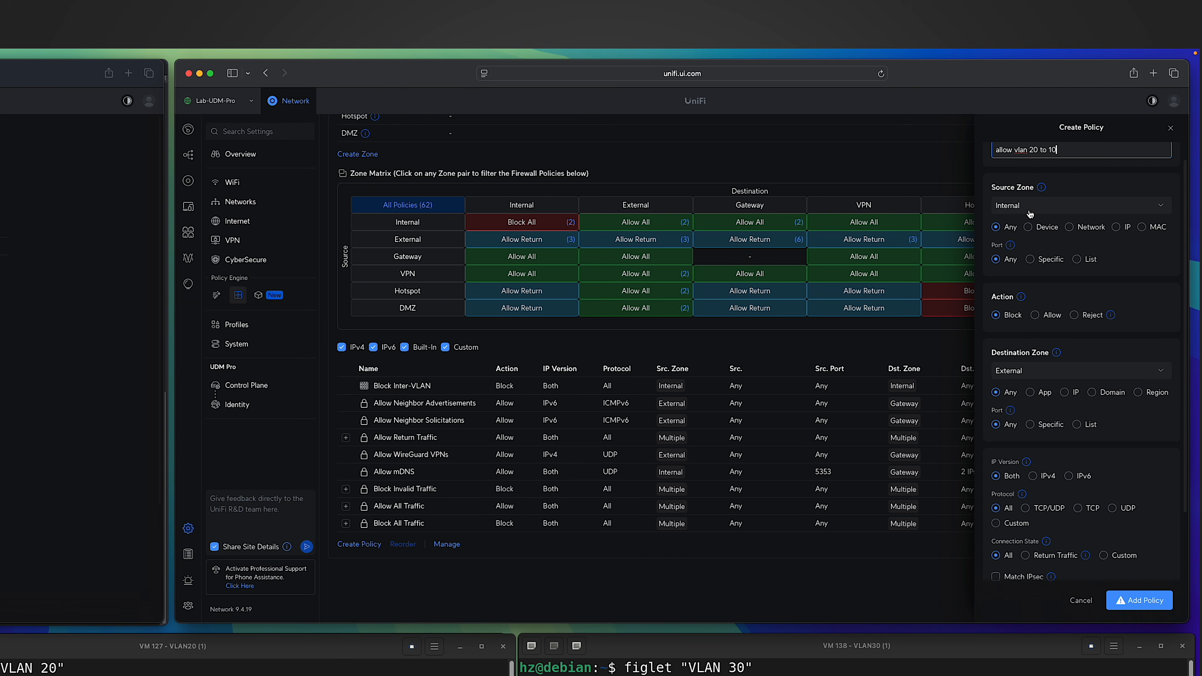
{"action": "left_click", "coordinate": [1083, 230]}
{"action": "left_click", "coordinate": [1000, 249]}
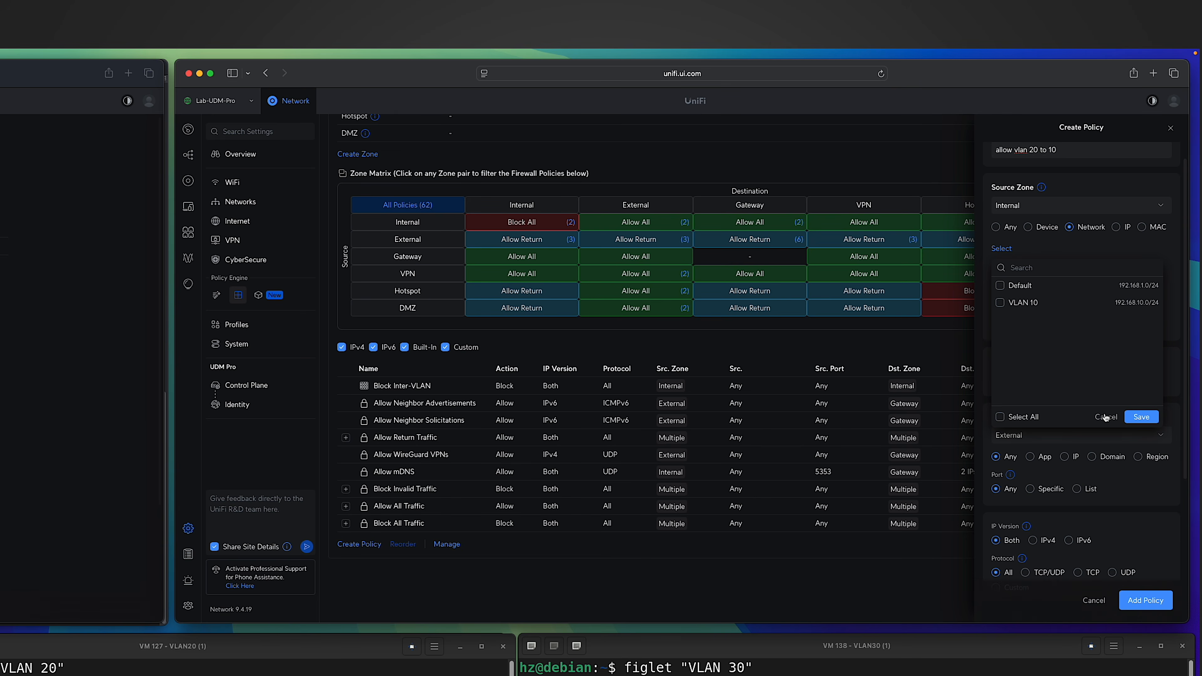
{"action": "left_click", "coordinate": [1106, 417]}
Match the policy's Internal source zone by IP and add the specific subnet 192.168.20.0/24.
{"action": "left_click", "coordinate": [1116, 228]}
{"action": "left_click", "coordinate": [1058, 273]}
{"action": "type", "text": "192.168.20.0/24"}
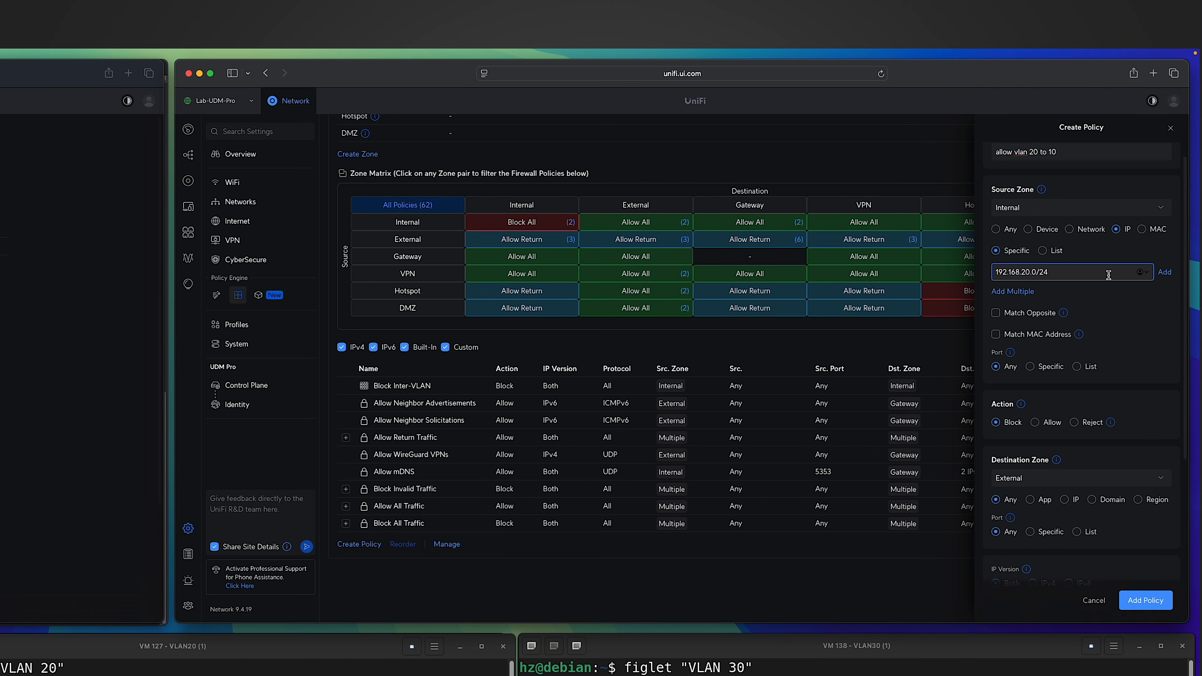
{"action": "left_click", "coordinate": [1167, 275]}
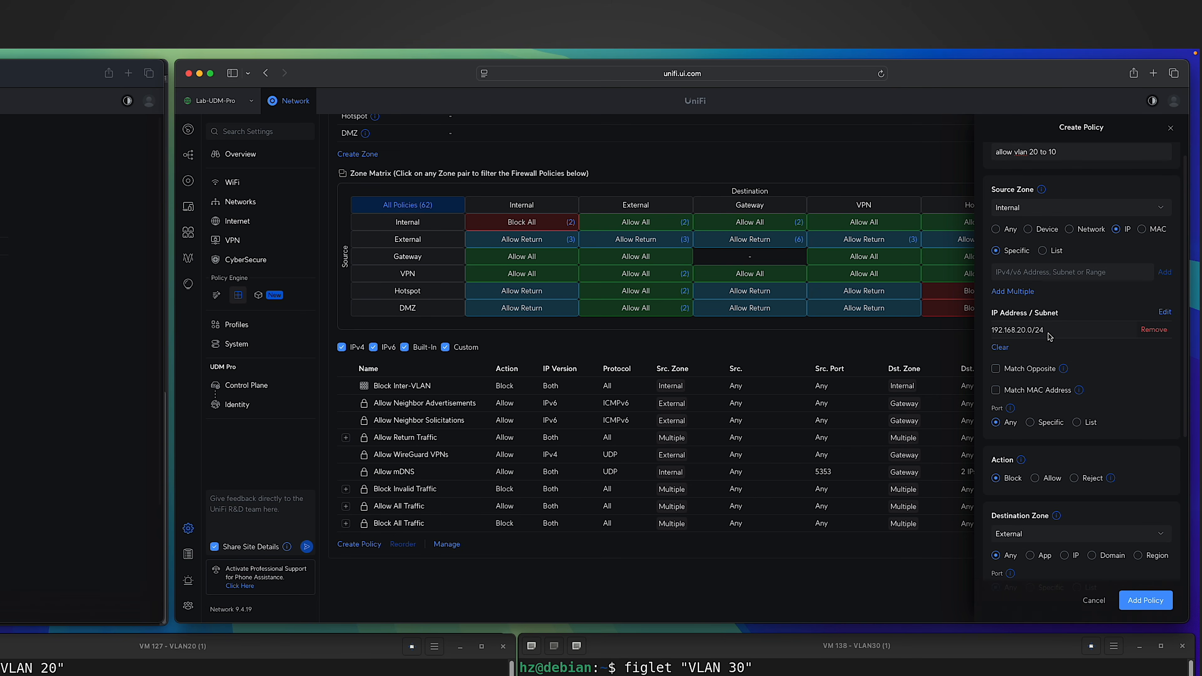
Set the new policy's action to Allow and its destination zone to Internal.
{"action": "scroll", "coordinate": [1048, 330], "scroll_direction": "down", "scroll_amount": 5}
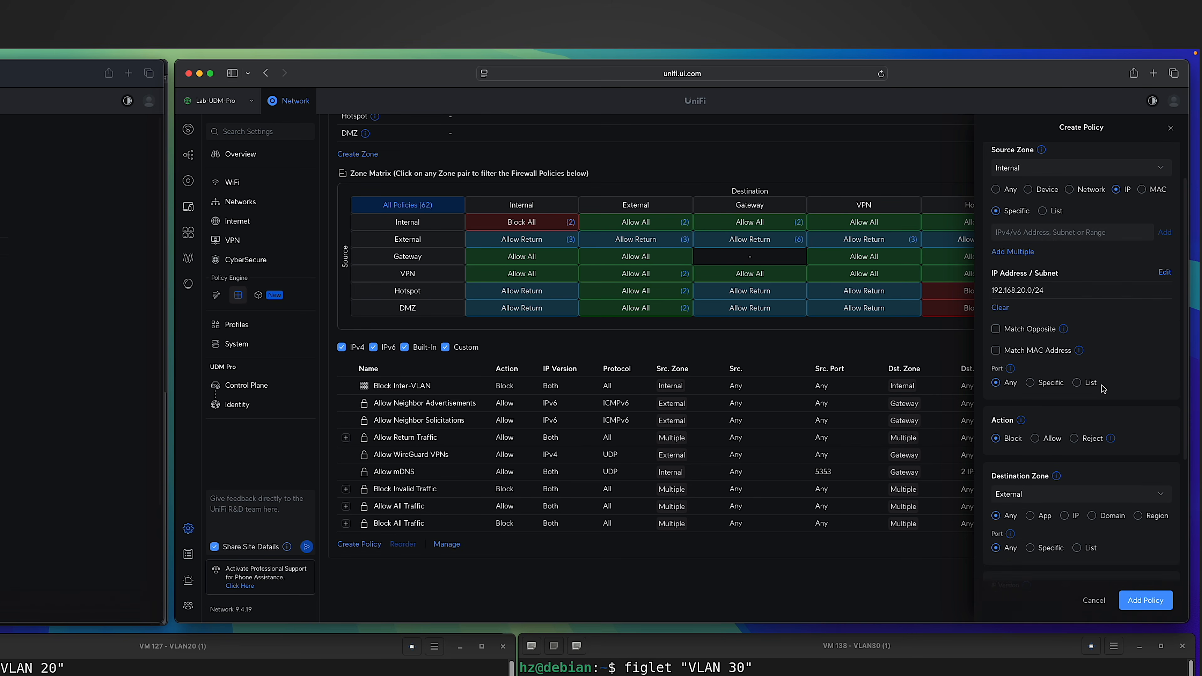
{"action": "left_click", "coordinate": [1036, 306]}
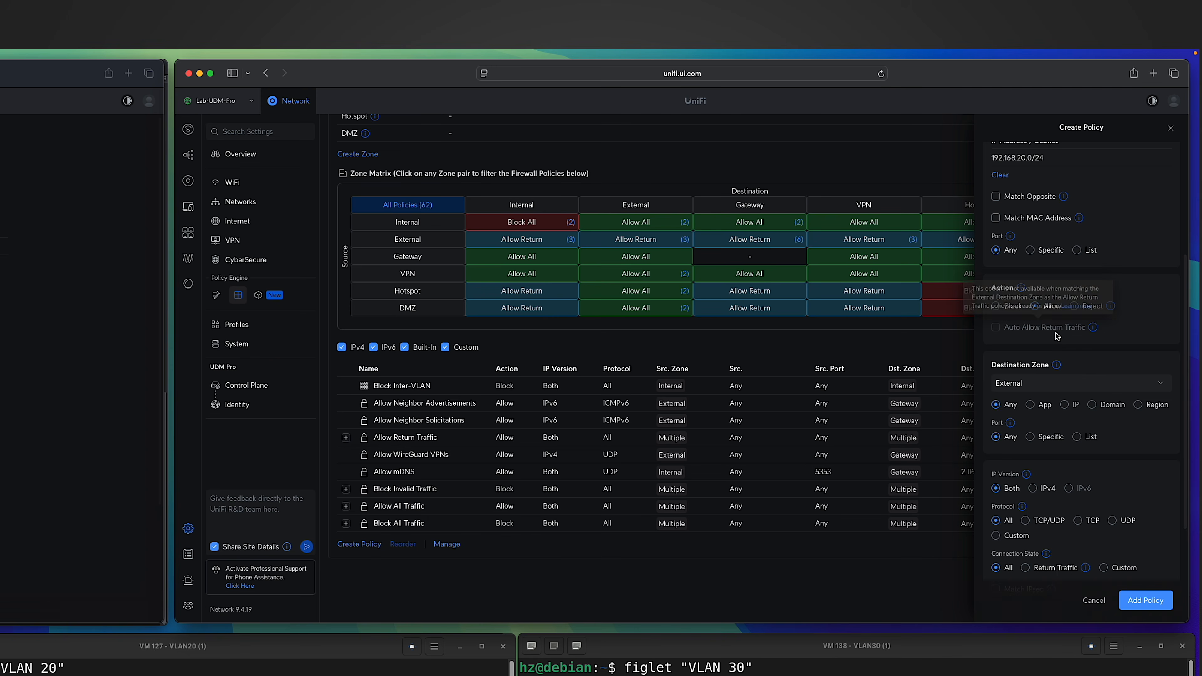
{"action": "scroll", "coordinate": [1055, 304], "scroll_direction": "down", "scroll_amount": 5}
{"action": "left_click", "coordinate": [1031, 228]}
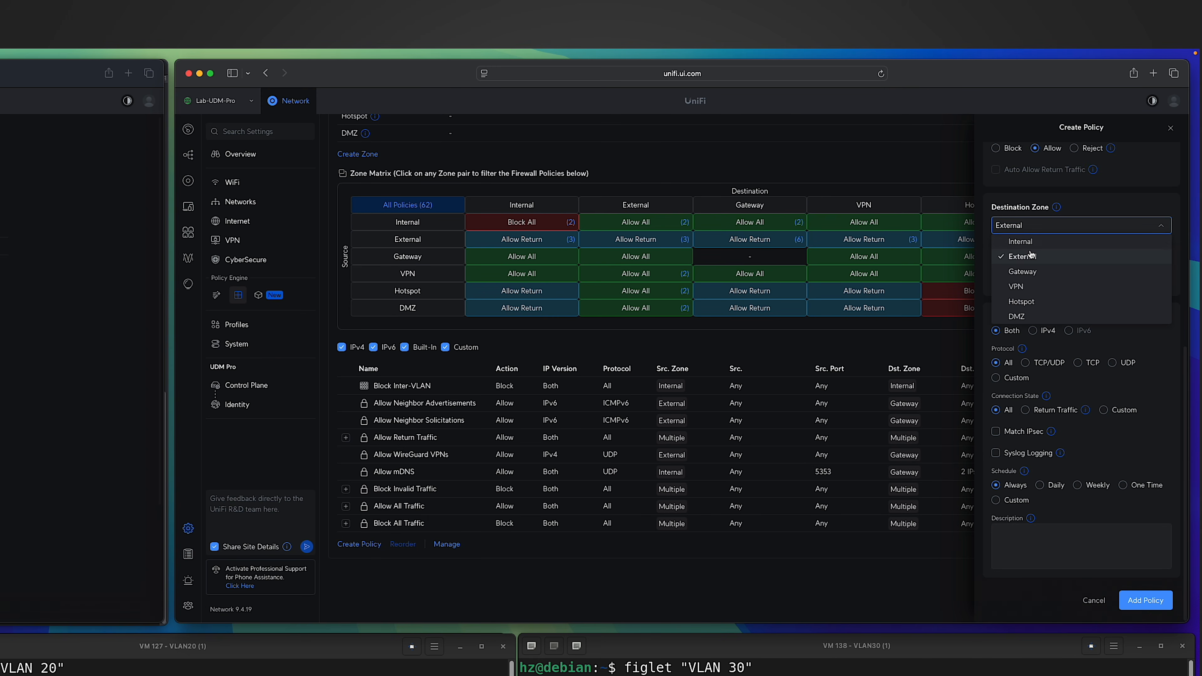
{"action": "left_click", "coordinate": [1027, 242]}
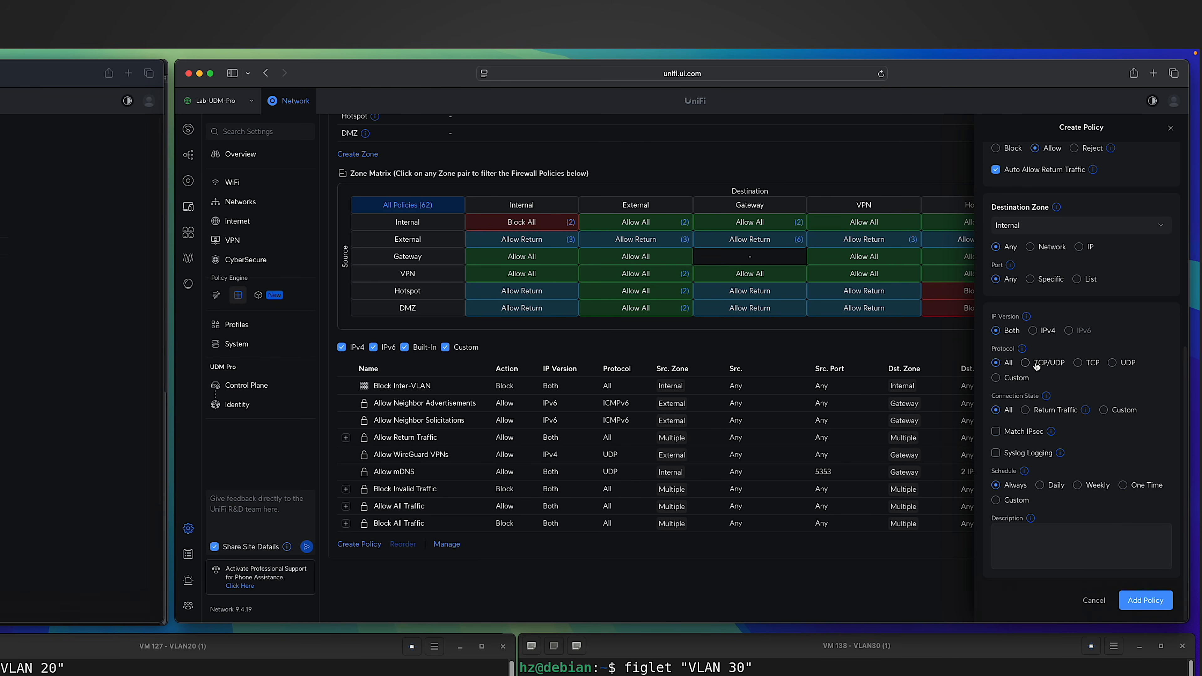
Add the "allow vlan 20 to 10" policy and reorder the Internal-to-Internal policies so Block Inter-VLAN comes after it.
{"action": "left_click", "coordinate": [1146, 600]}
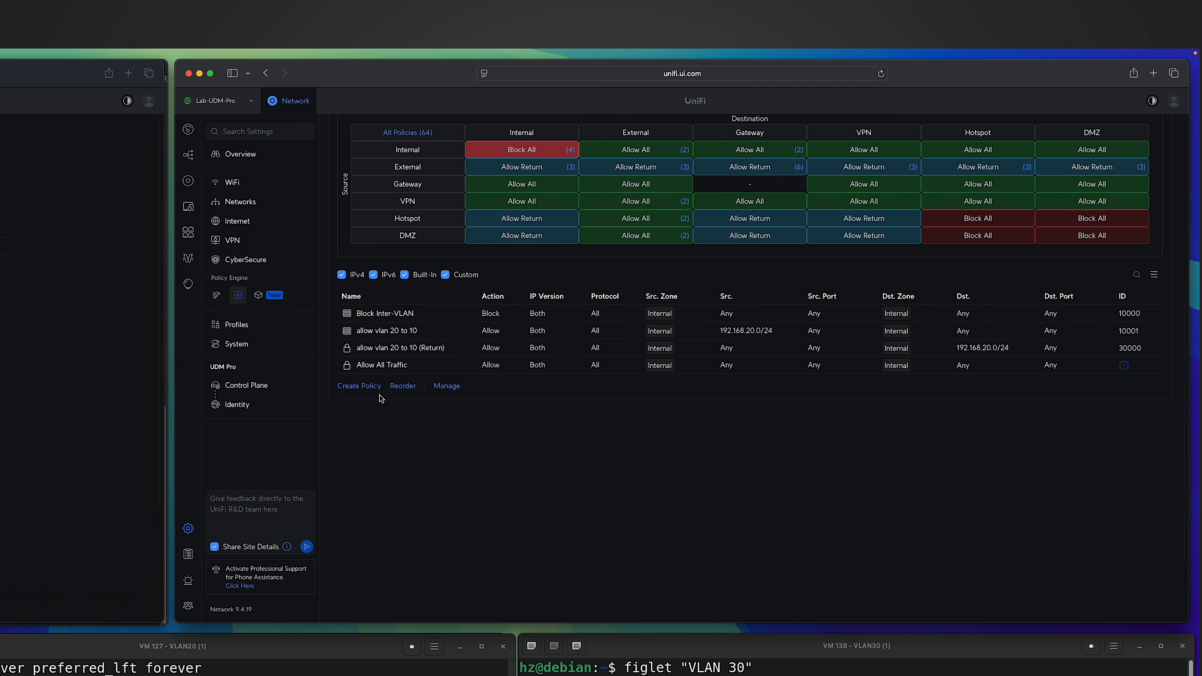
{"action": "left_click", "coordinate": [395, 386]}
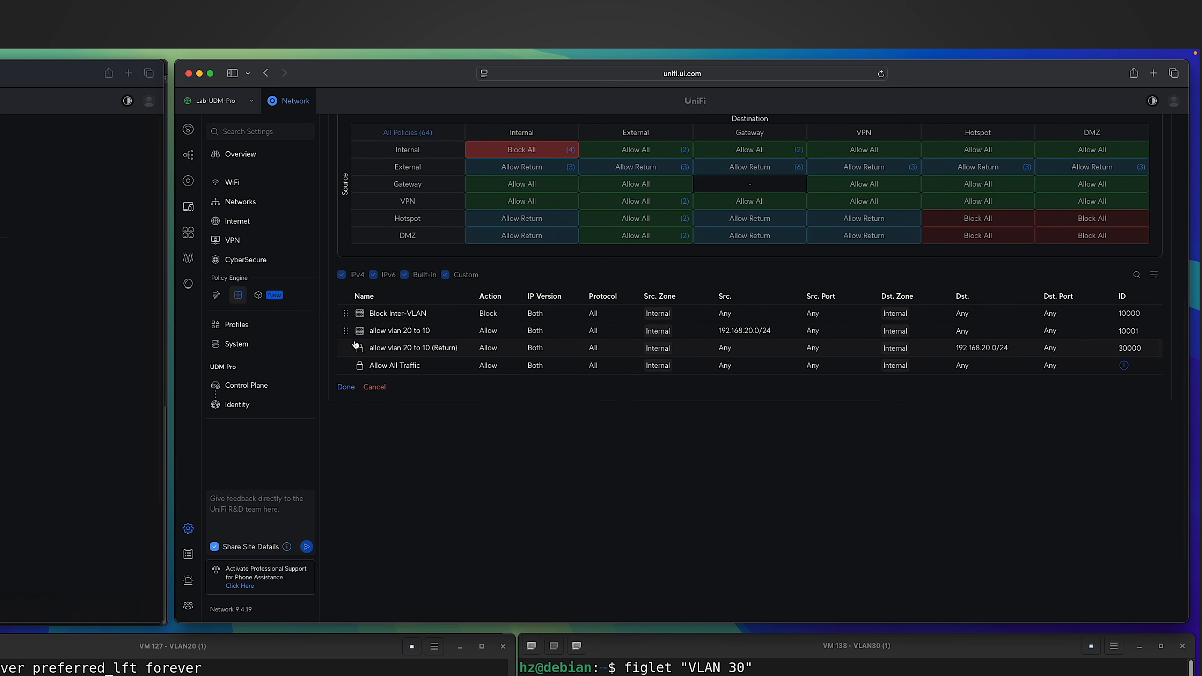
{"action": "left_click_drag", "start_coordinate": [346, 313], "coordinate": [345, 356]}
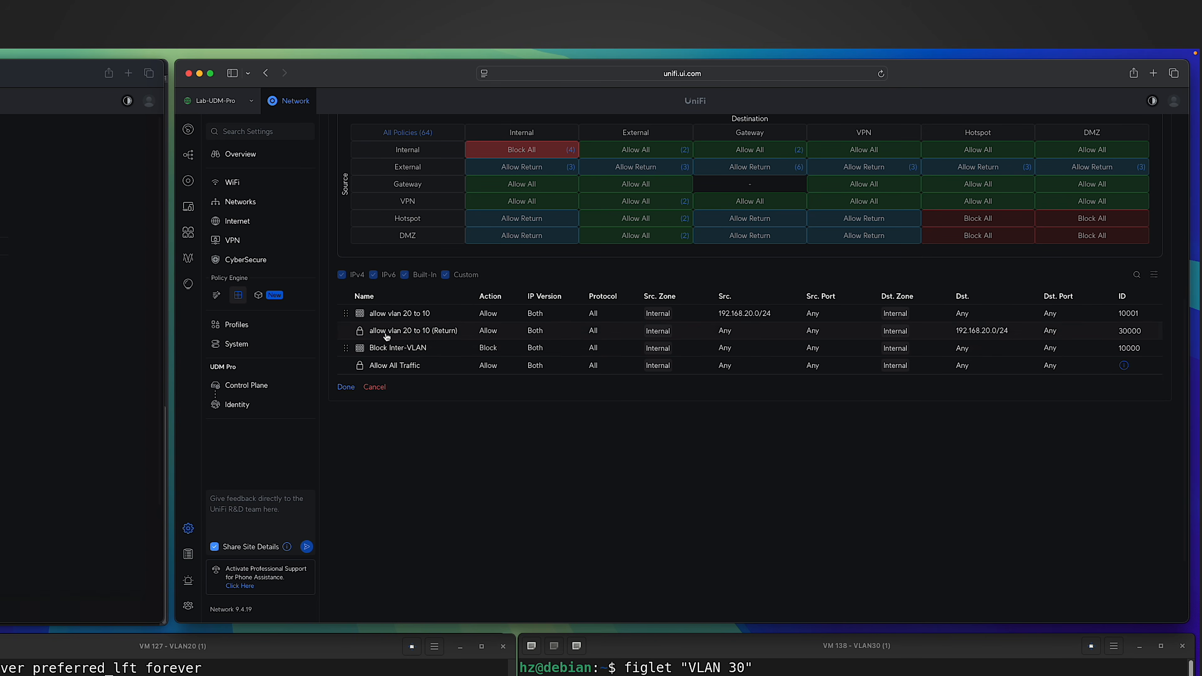
{"action": "left_click", "coordinate": [346, 387]}
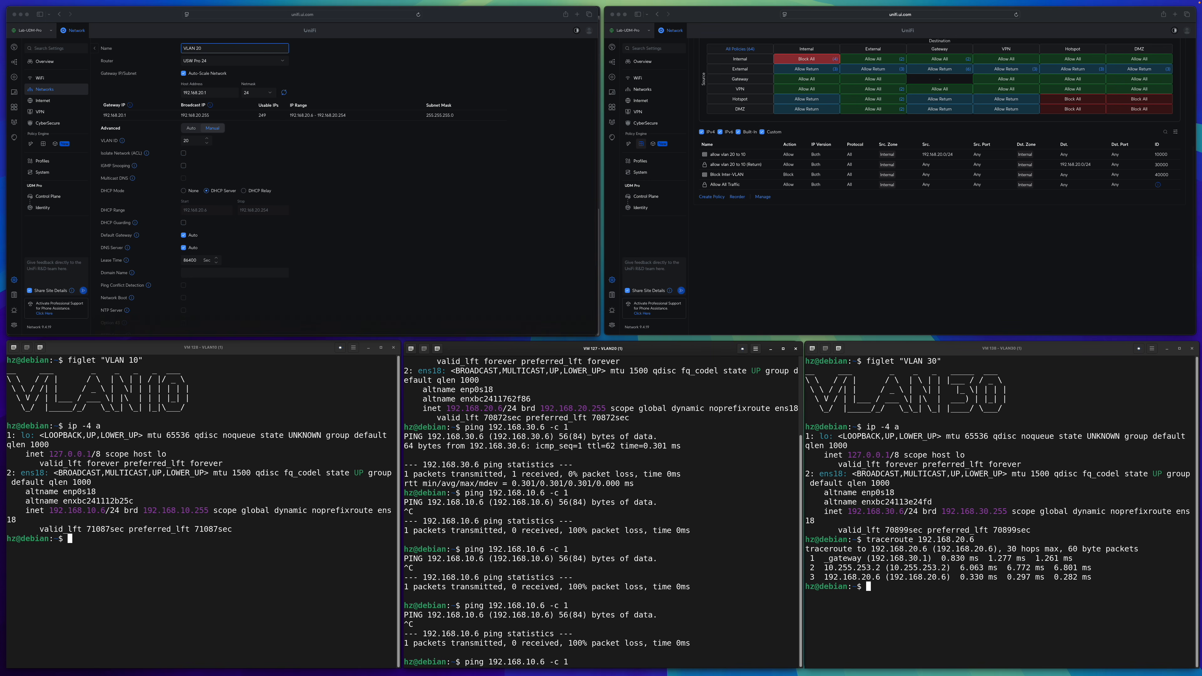
Test the new policy by pinging 192.168.10.6 once from the VLAN 20 machine.
{"action": "key", "text": "Return"}
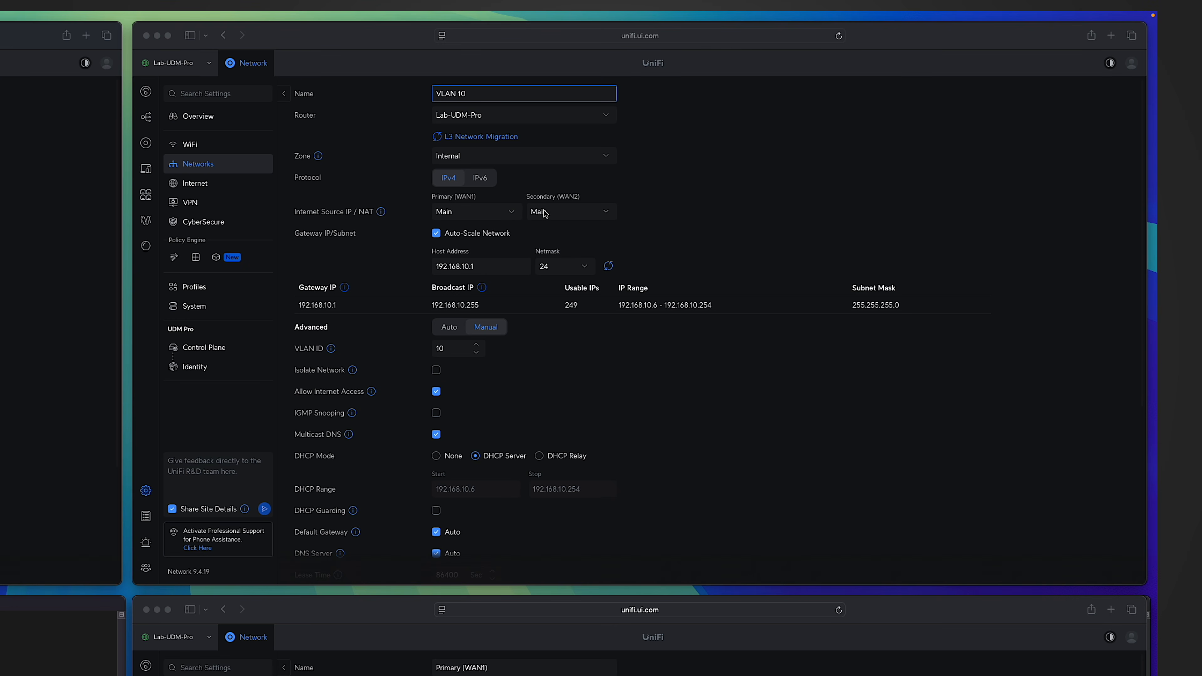
Examine VLAN 10's Primary (WAN1) source IP options and the WAN1 connection's static IPv4 and additional addresses.
{"action": "left_click", "coordinate": [502, 212]}
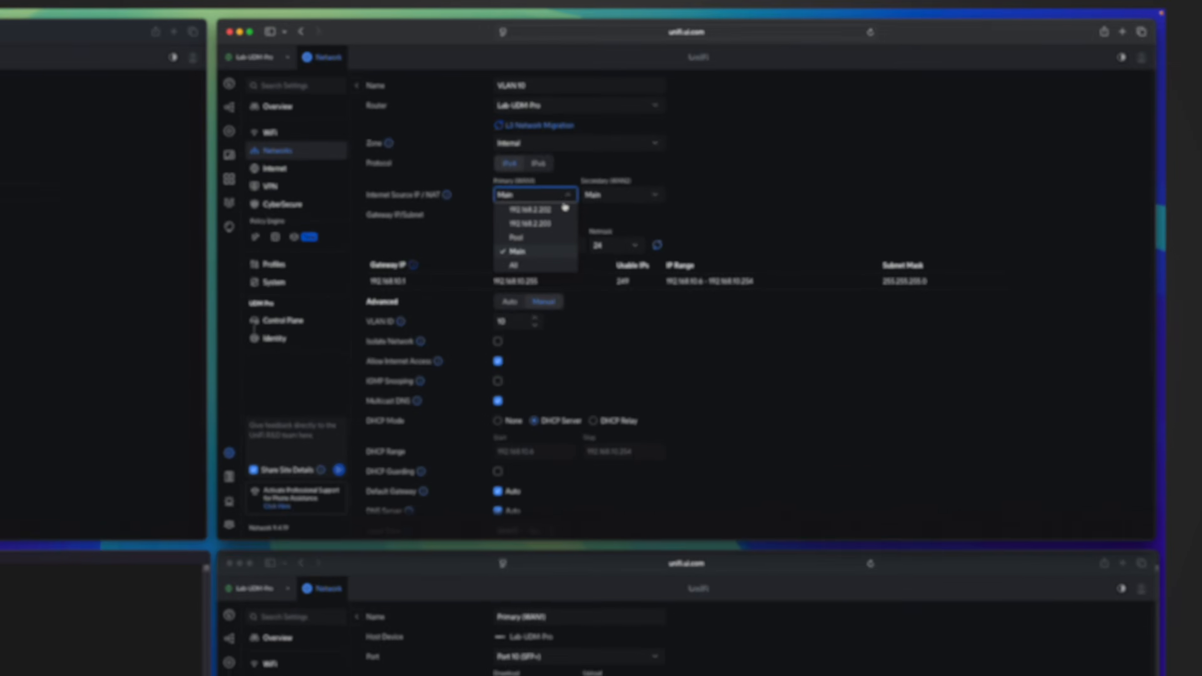
{"action": "left_click", "coordinate": [964, 429]}
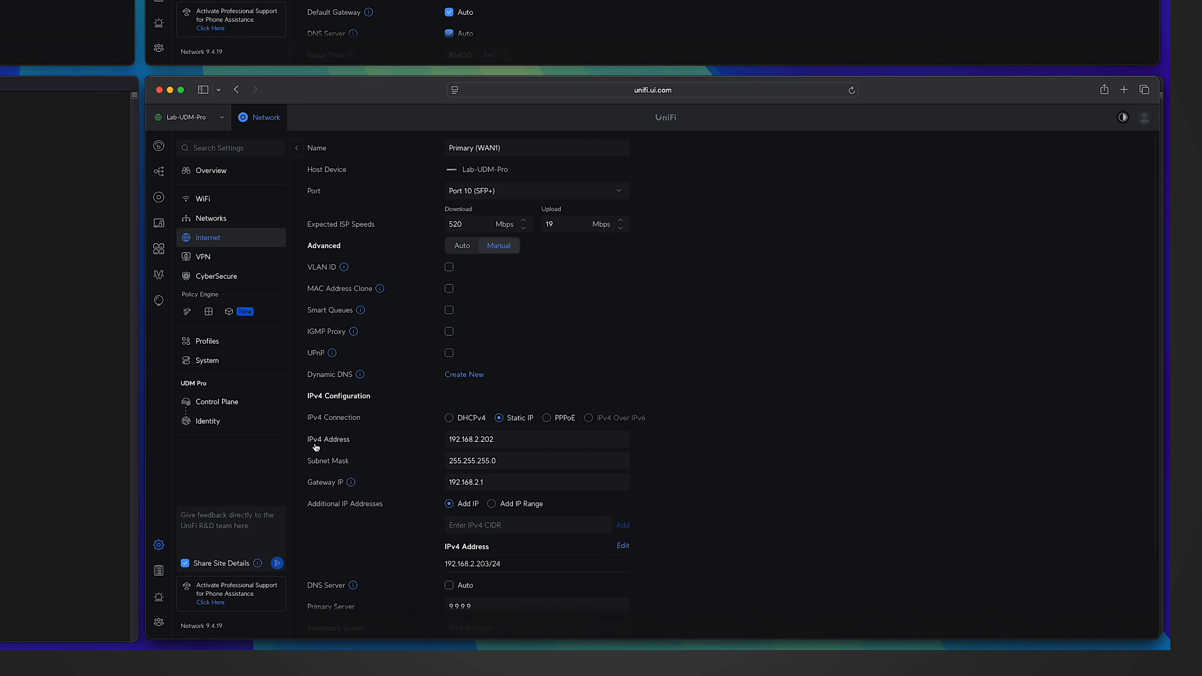
{"action": "double_click", "coordinate": [503, 440]}
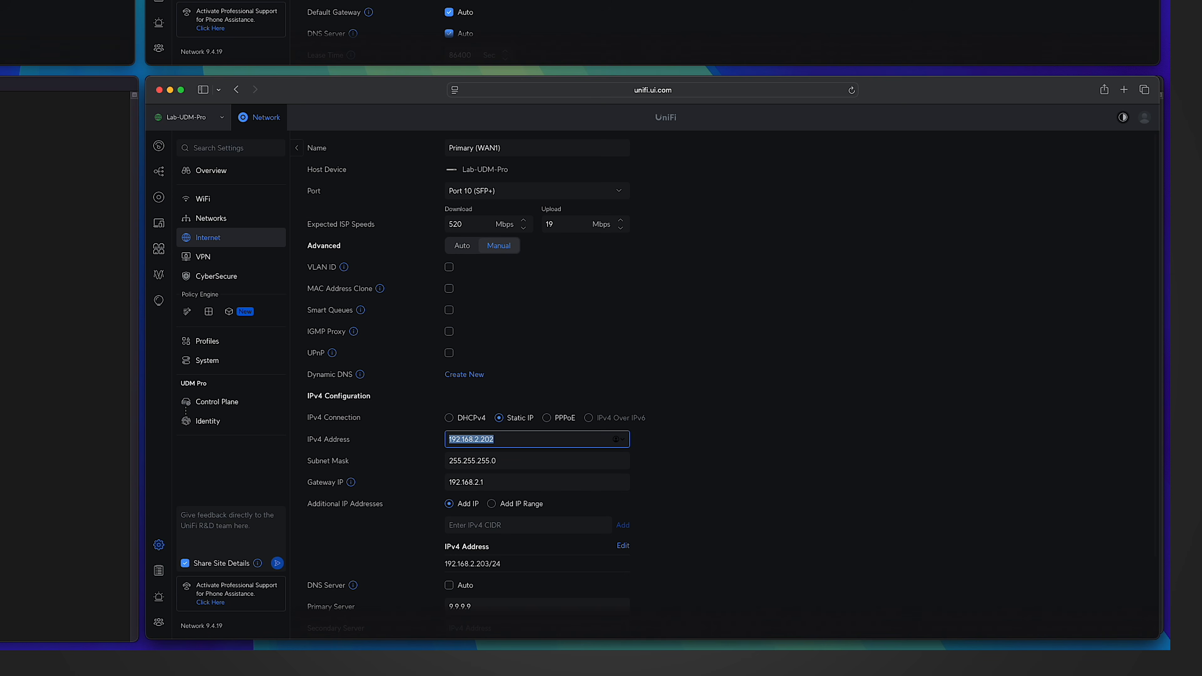
Set VLAN 10's Internet Source IP / NAT for Primary (WAN1) to 192.168.2.203.
{"action": "key", "text": "super+grave"}
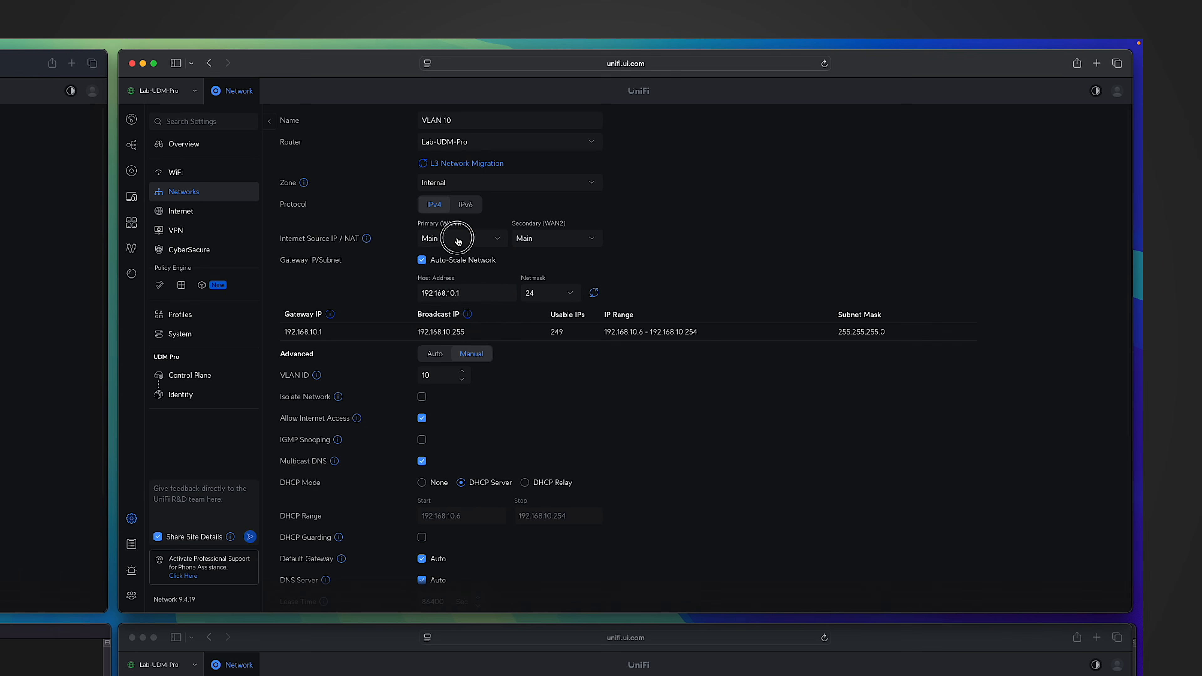
{"action": "left_click", "coordinate": [802, 118]}
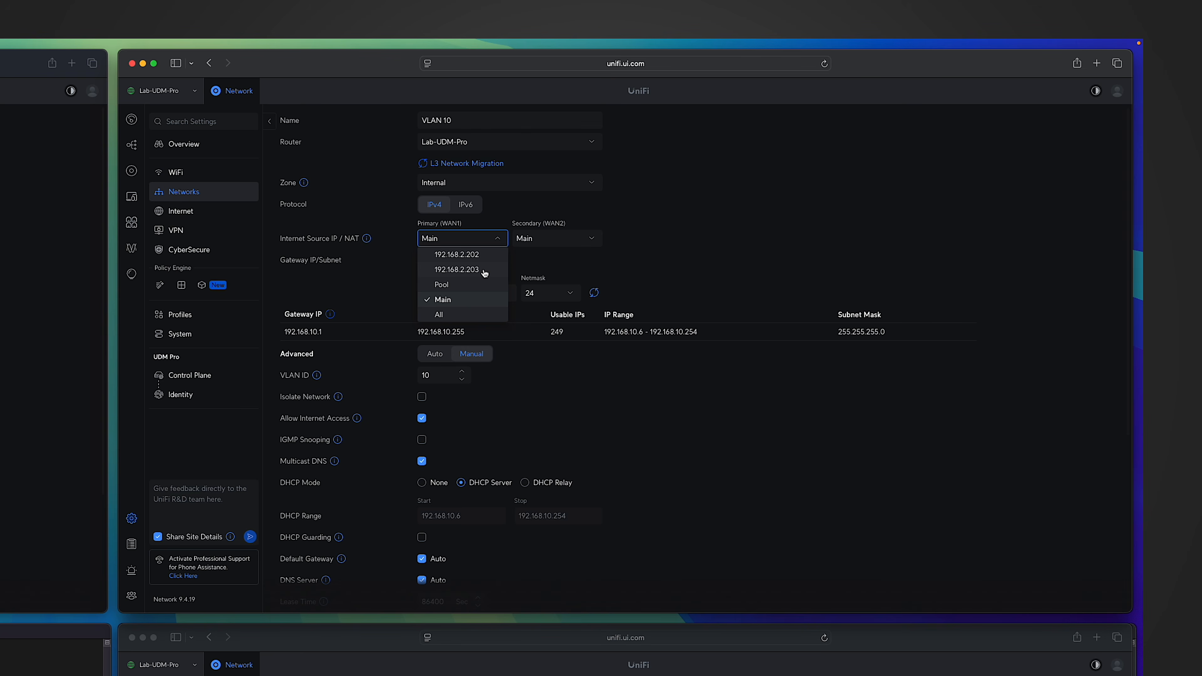
{"action": "left_click", "coordinate": [473, 274]}
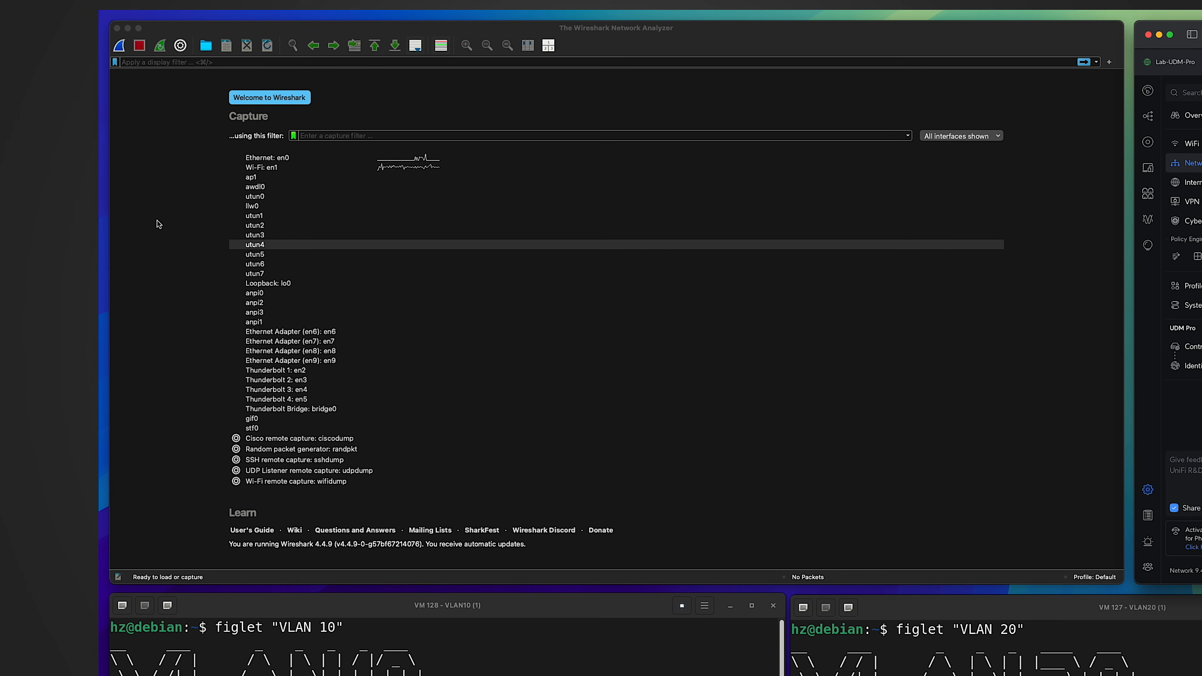
Switch to Wireshark and start an SSH remote capture on remote interface "any", filtered to host 8.8.8.8.
{"action": "left_click", "coordinate": [154, 195]}
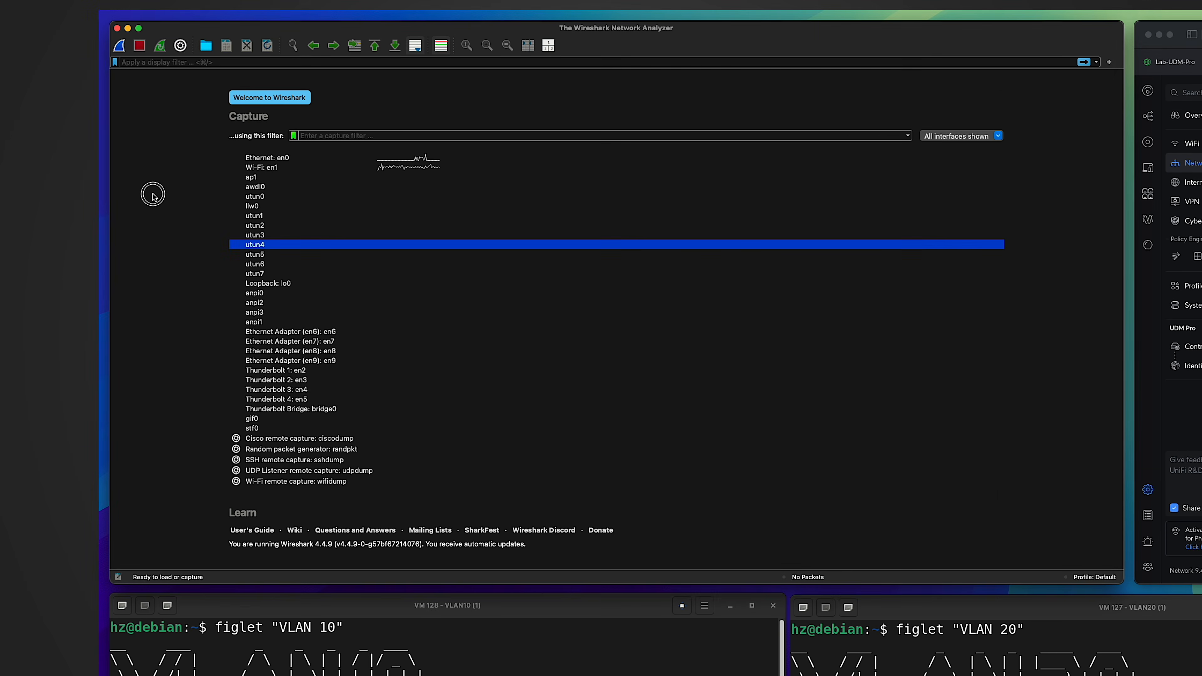
{"action": "left_click", "coordinate": [235, 460]}
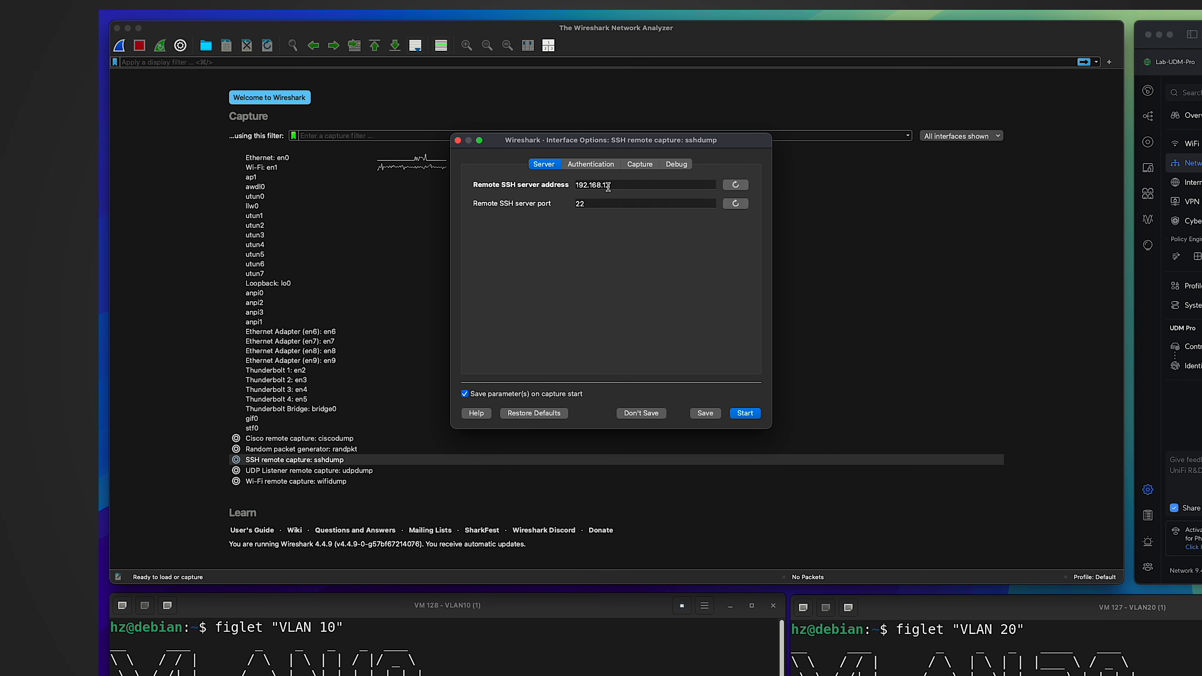
{"action": "left_click", "coordinate": [640, 164]}
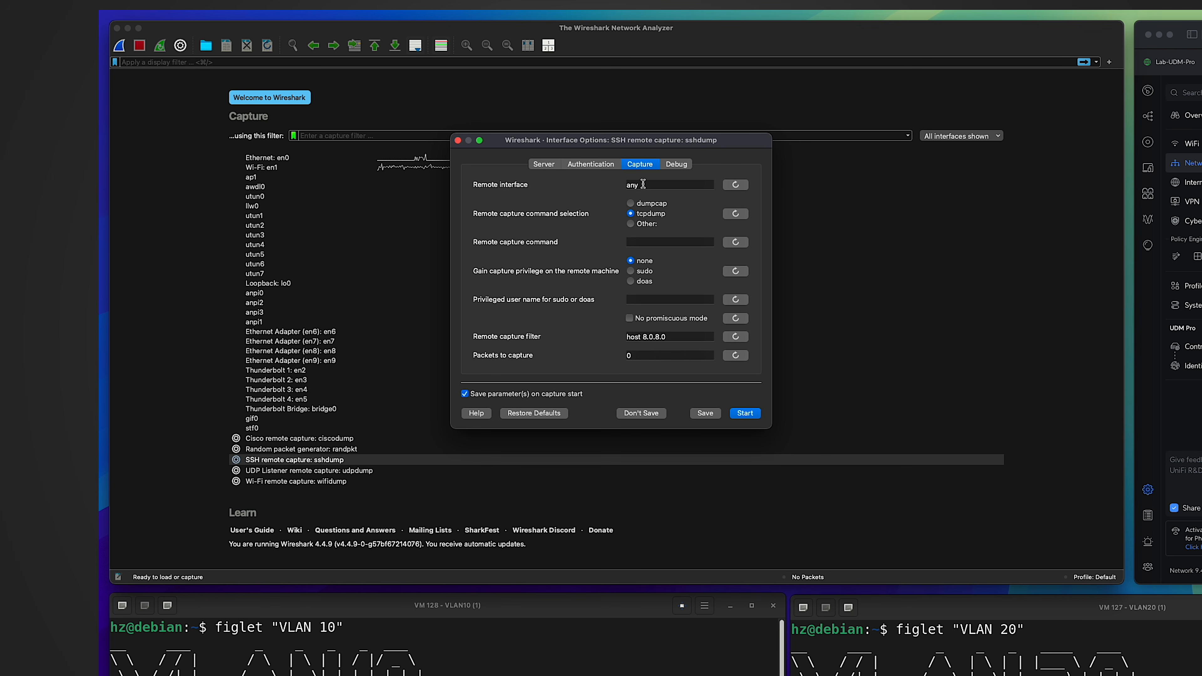
{"action": "left_click_drag", "start_coordinate": [645, 185], "coordinate": [615, 185]}
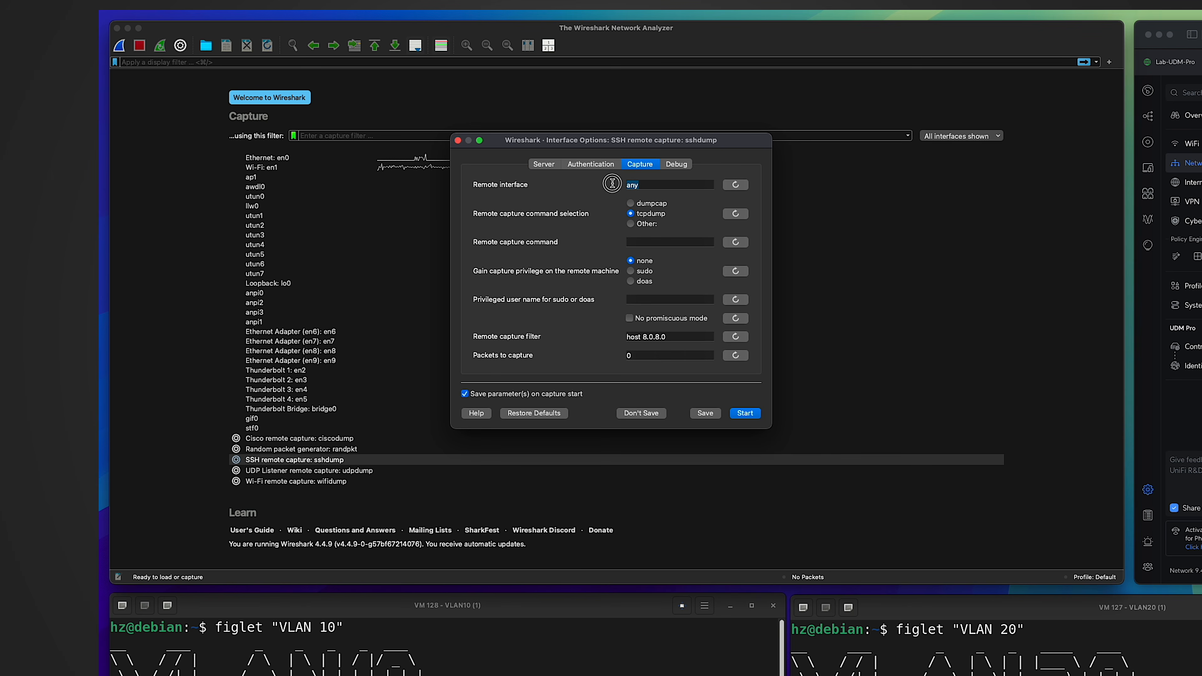
{"action": "left_click", "coordinate": [642, 189]}
{"action": "left_click", "coordinate": [641, 339]}
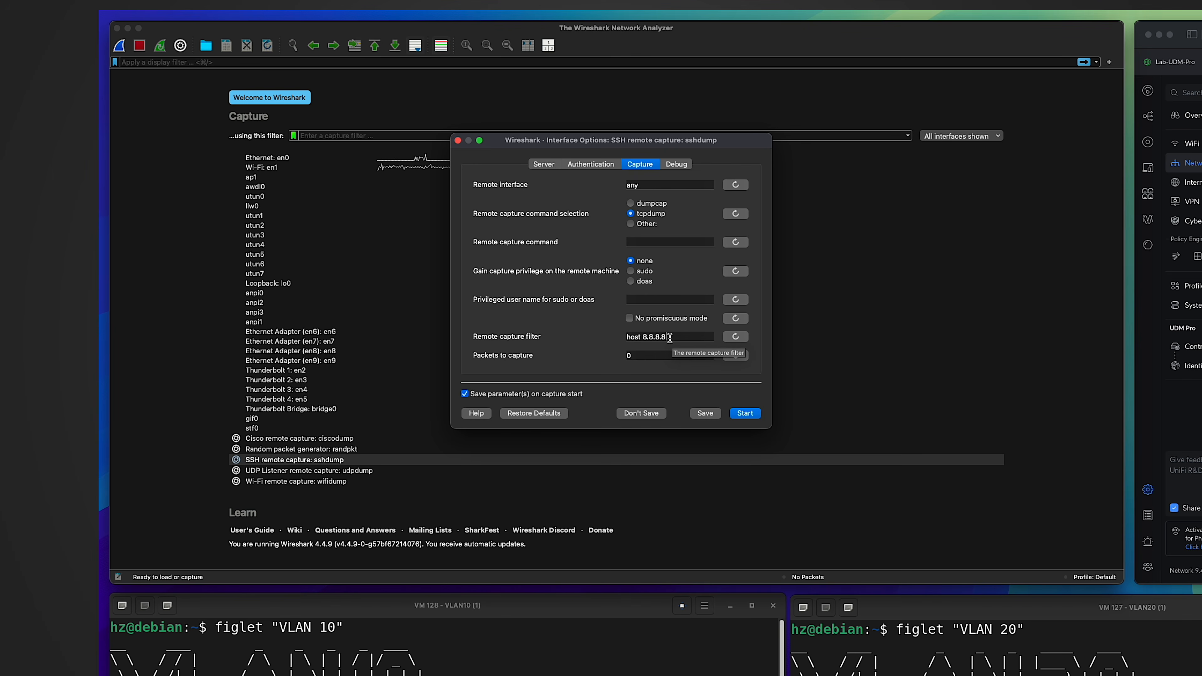
{"action": "left_click", "coordinate": [746, 415]}
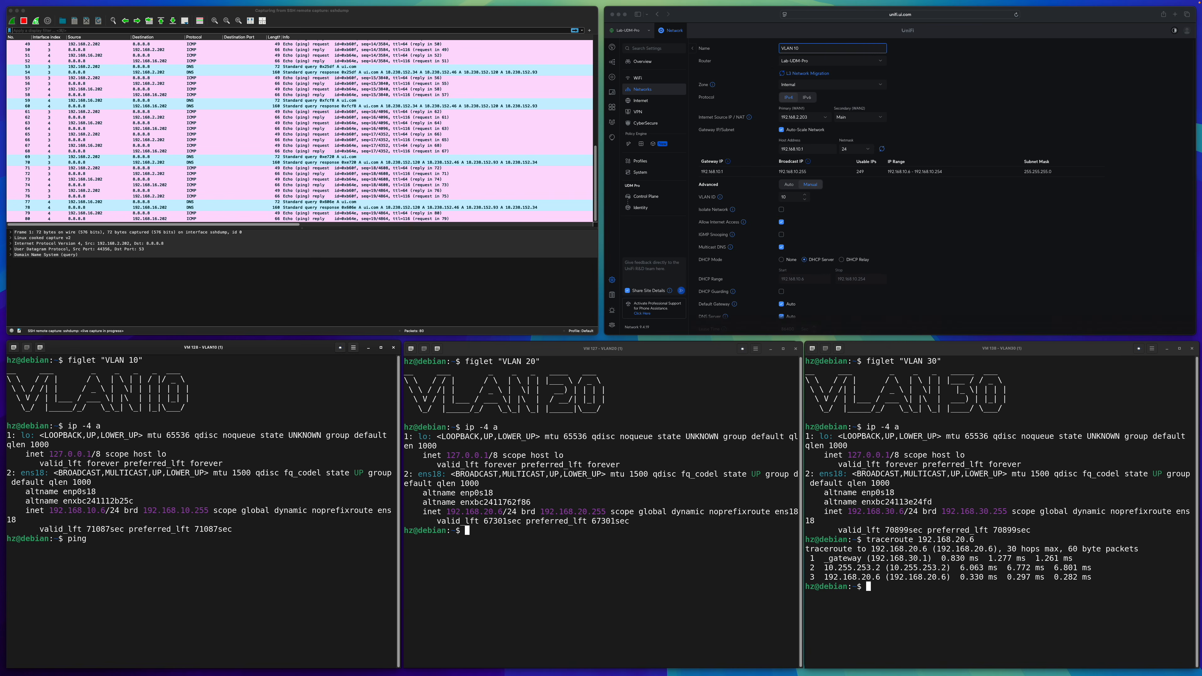
Ping 8.8.8.8 once from the VLAN 10 machine and stop the running capture.
{"action": "type", "text": "8.8.8.8 -"}
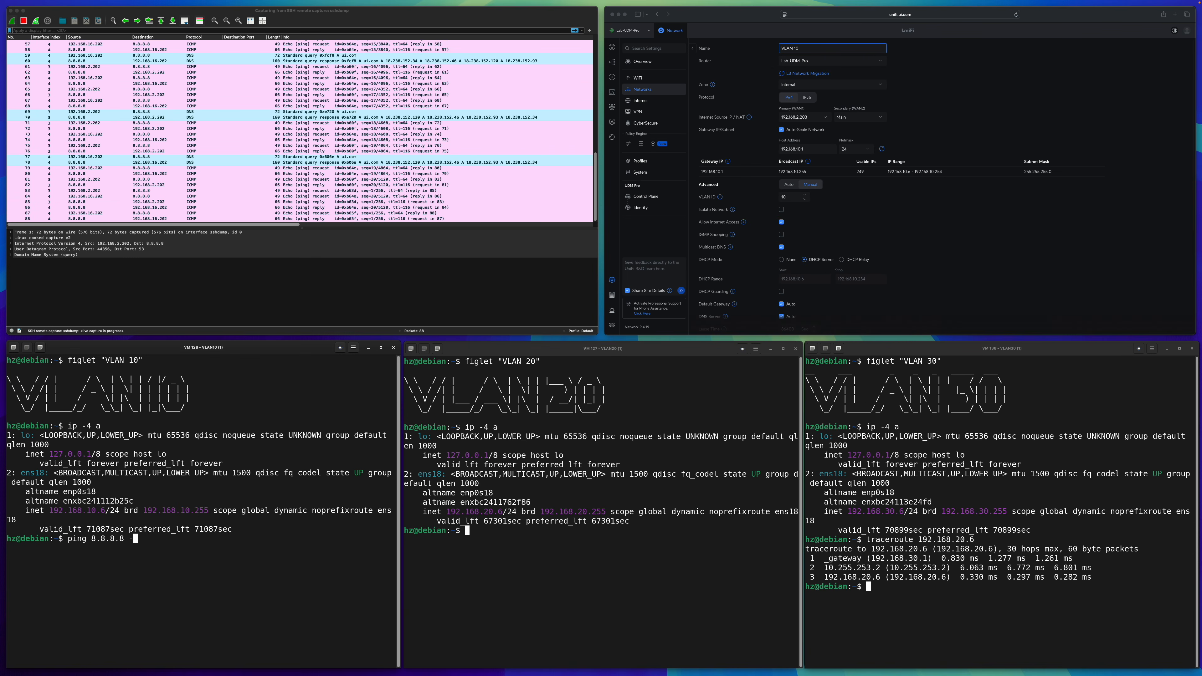
{"action": "type", "text": "c 1"}
{"action": "key", "text": "Return"}
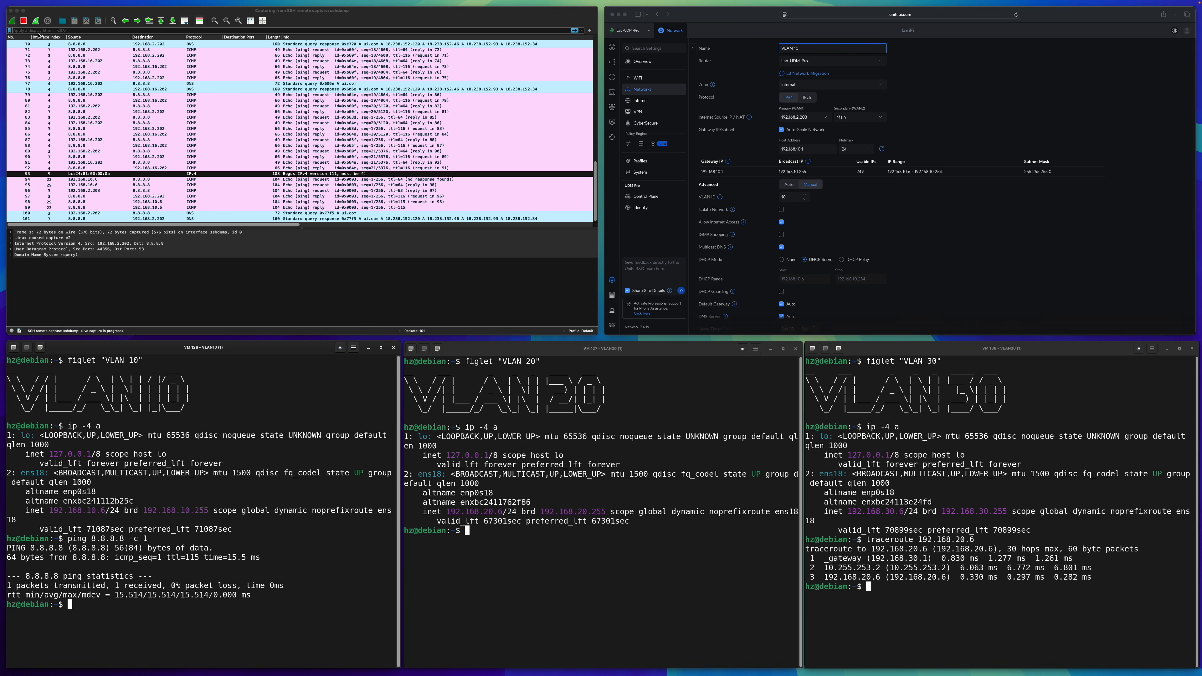
{"action": "left_click", "coordinate": [24, 21]}
Examine the interface indexes and source addresses of the VLAN 10 ping packets in the capture.
{"action": "left_click", "coordinate": [162, 197]}
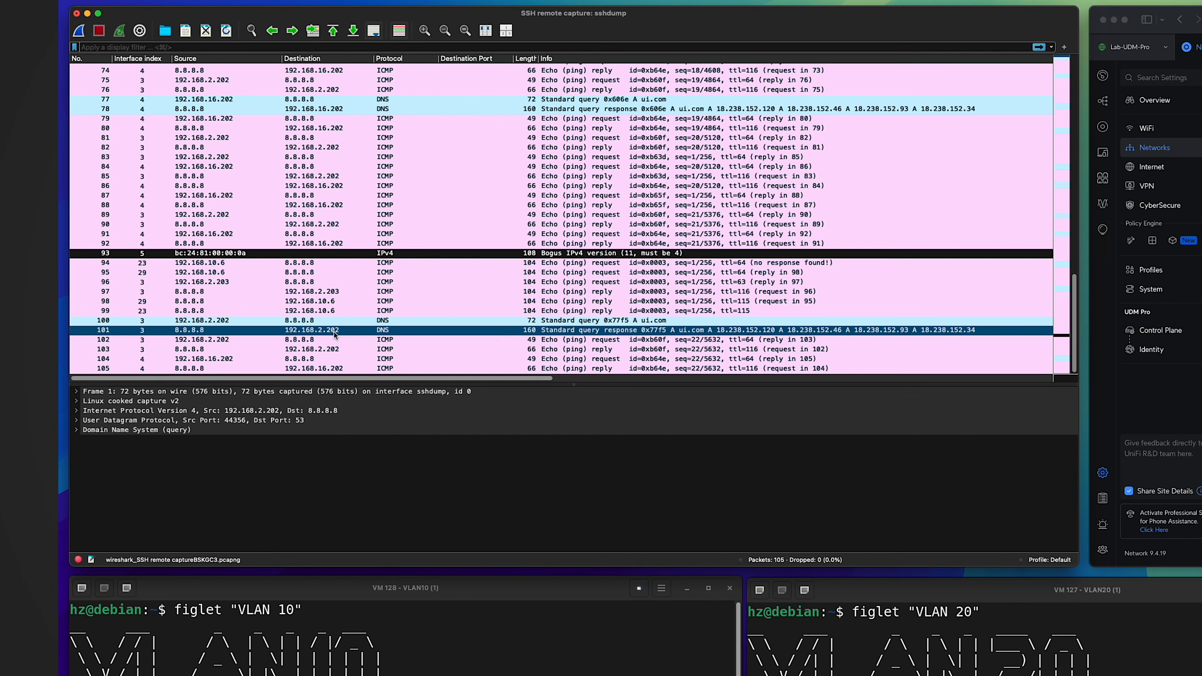
{"action": "left_click", "coordinate": [232, 264]}
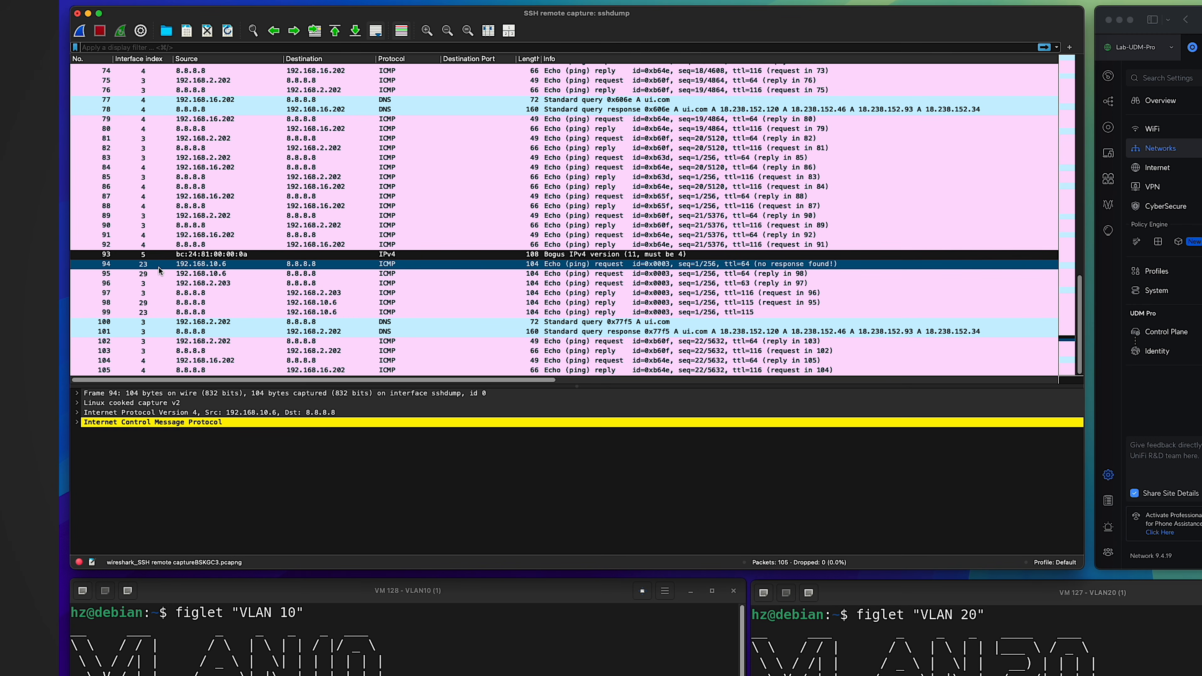
{"action": "left_click", "coordinate": [151, 273], "text": "shift"}
{"action": "left_click", "coordinate": [193, 283]}
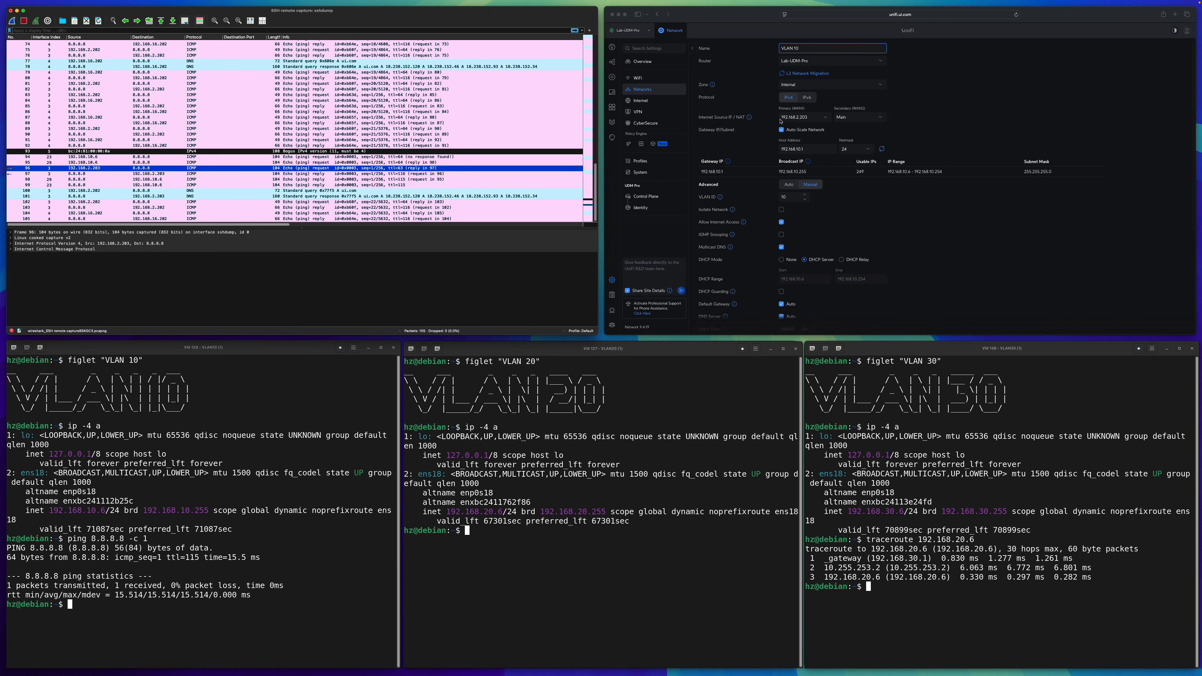
{"action": "left_click", "coordinate": [303, 460]}
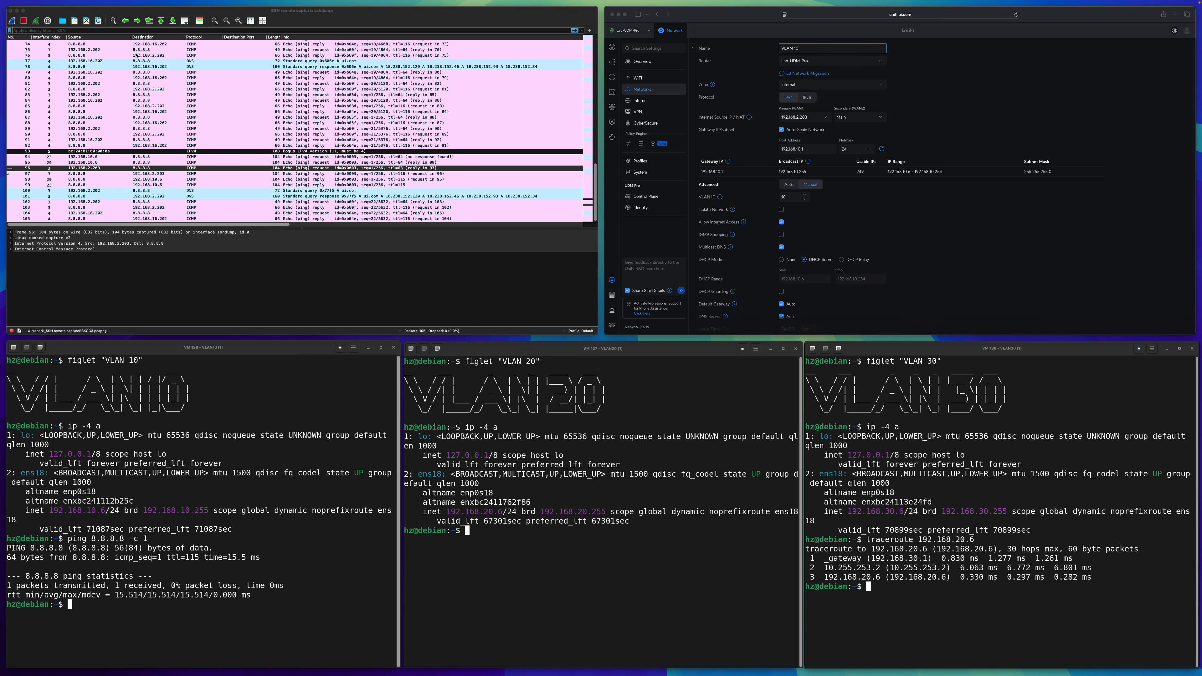
Start a new SSH remote capture and ping 8.8.8.8 once from the VLAN 20 machine.
{"action": "left_click", "coordinate": [47, 21]}
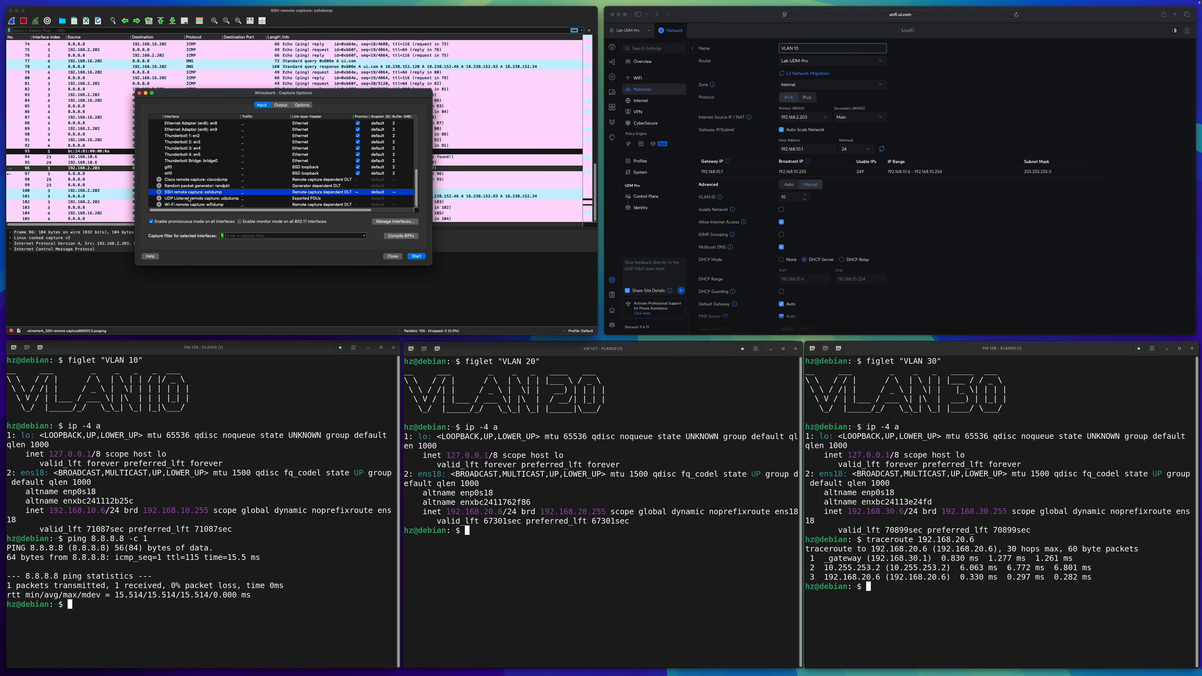
{"action": "left_click", "coordinate": [417, 256]}
{"action": "left_click", "coordinate": [597, 482]}
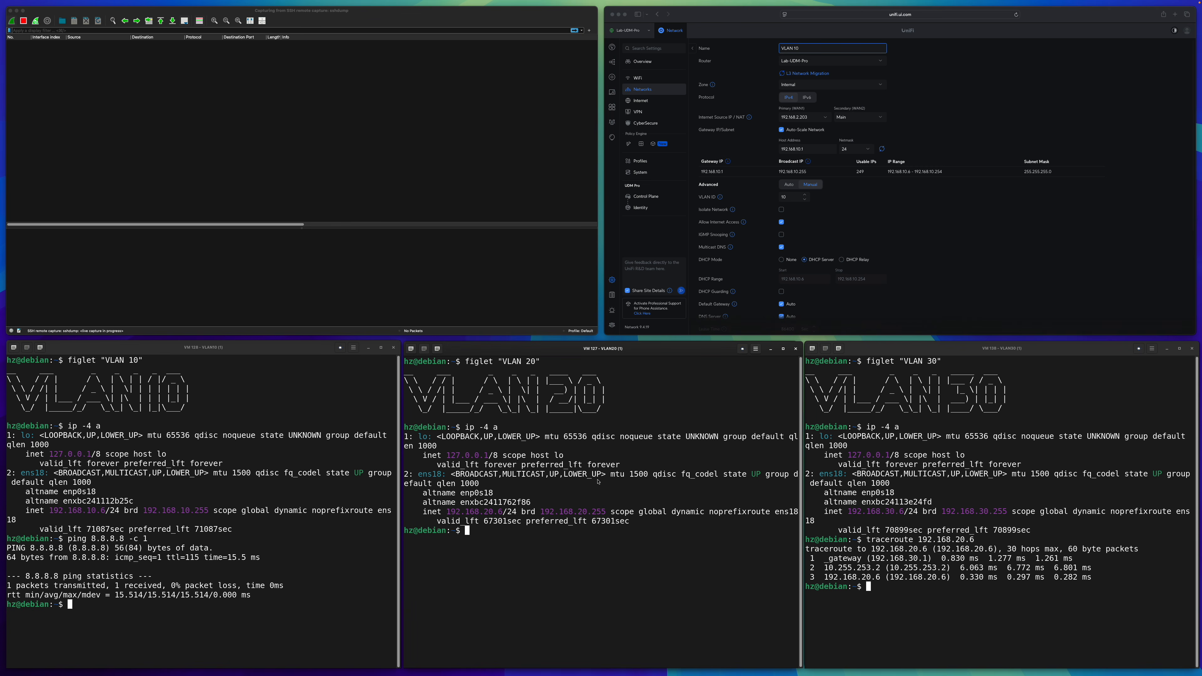
{"action": "type", "text": "ping "}
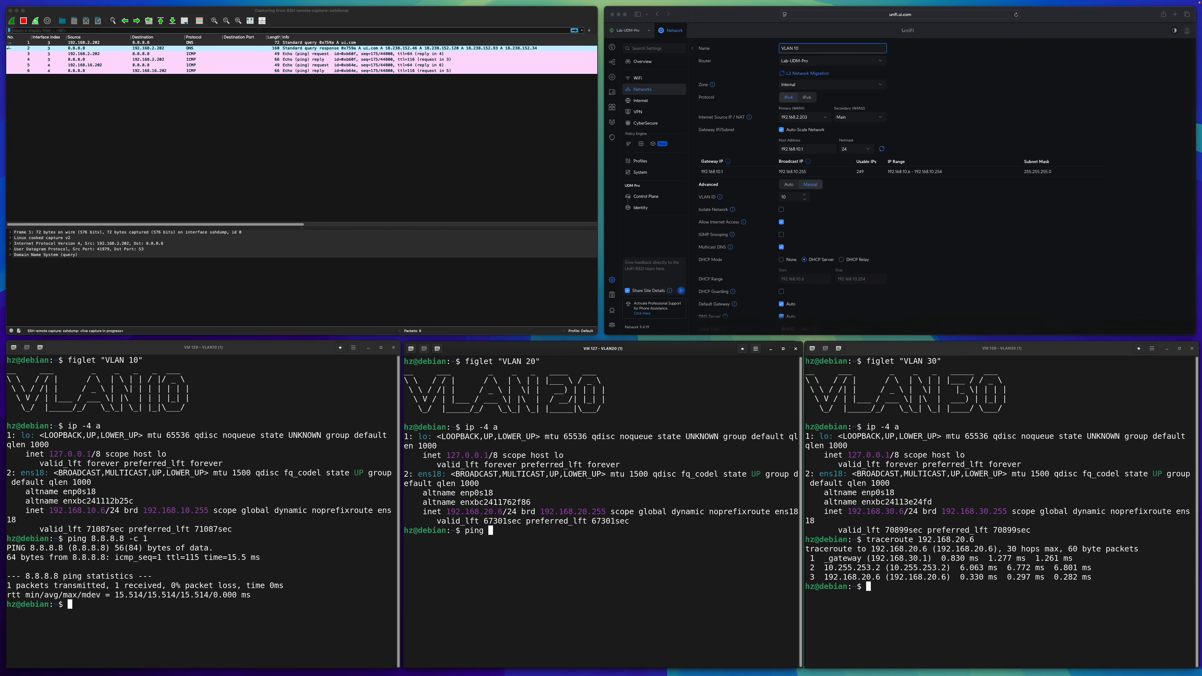
{"action": "type", "text": "8.8.8.8 -c 1"}
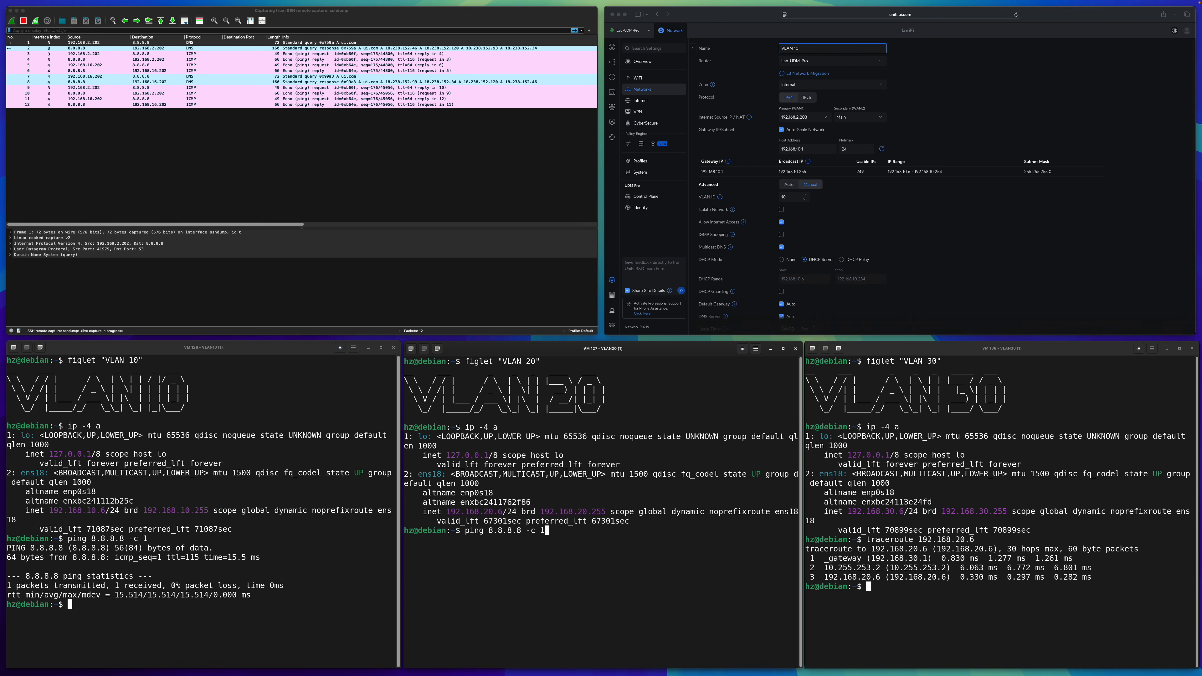
{"action": "key", "text": "Return"}
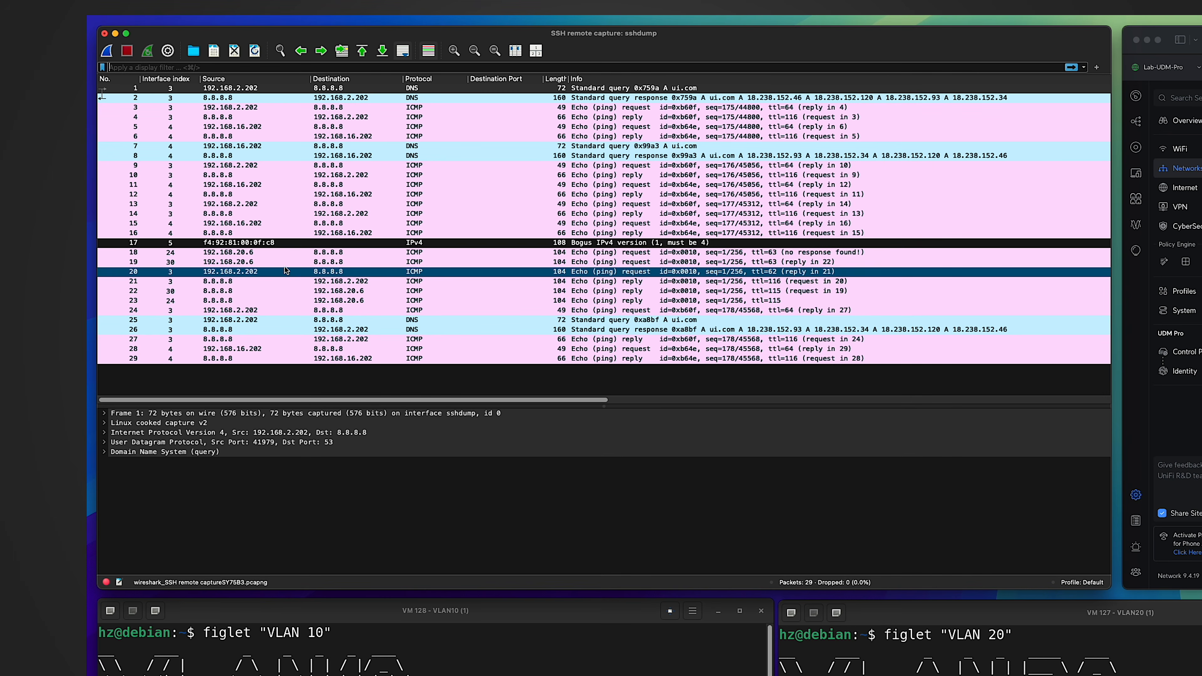
Examine how the VLAN 20 ping's source address and interface index change across its captured packets.
{"action": "left_click", "coordinate": [249, 230]}
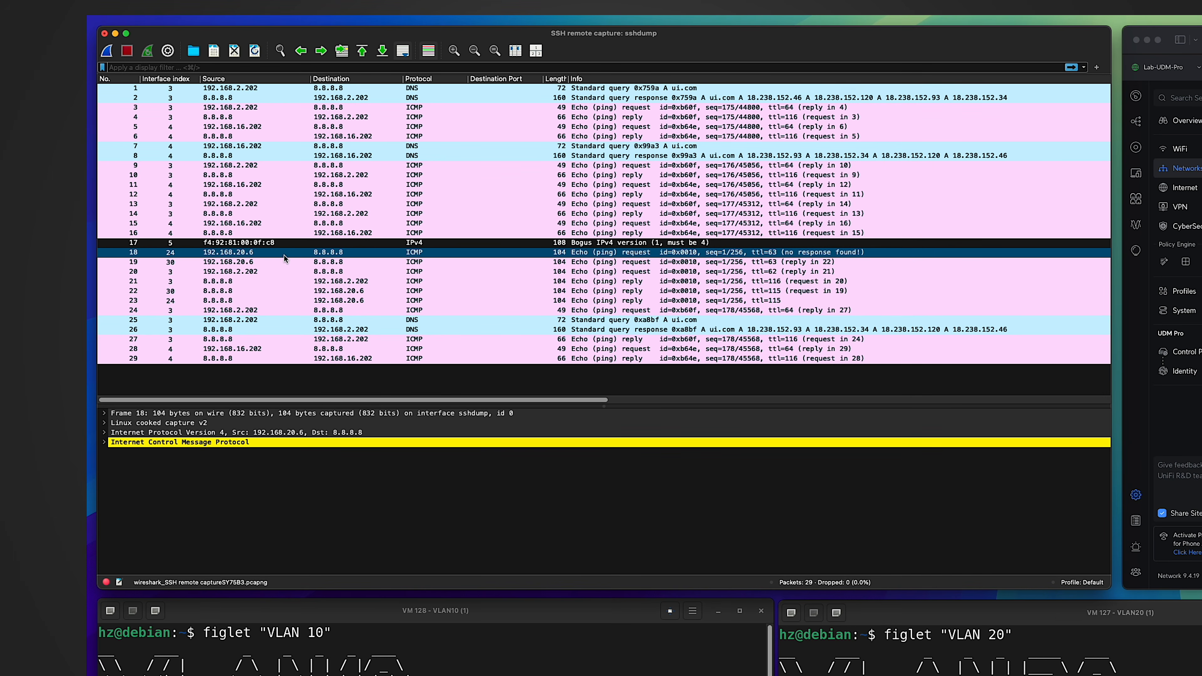
{"action": "scroll", "coordinate": [284, 254], "scroll_direction": "right", "scroll_amount": 2}
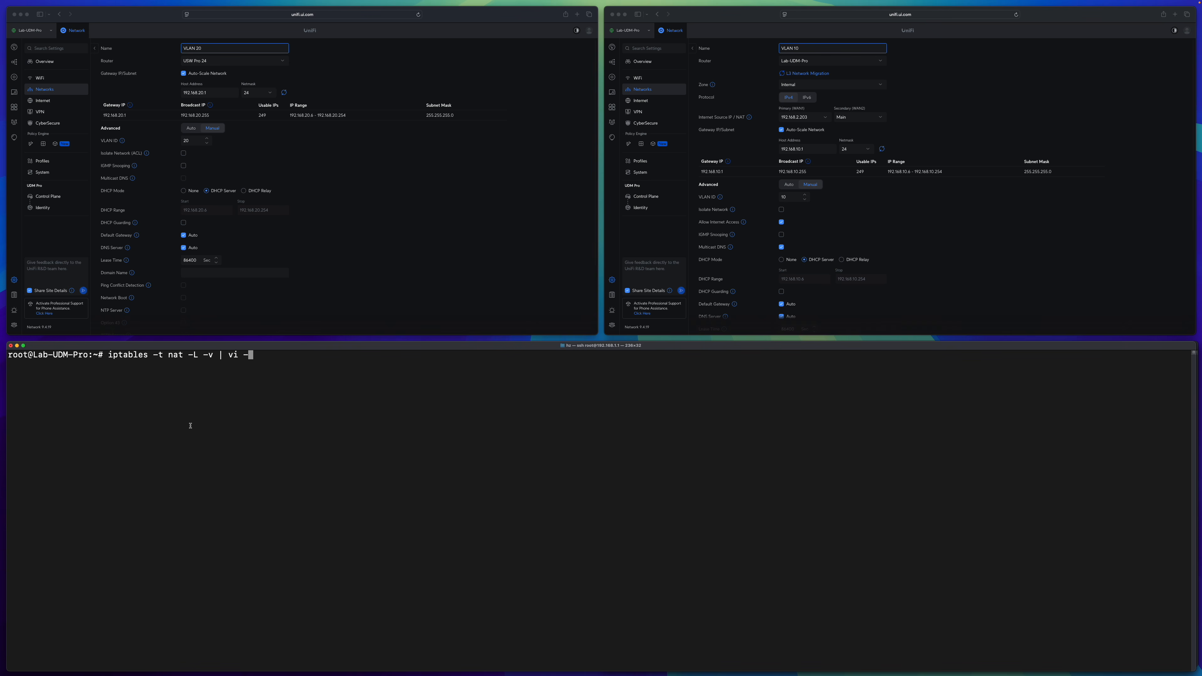
List the gateway's NAT rules with "iptables -t nat -L -v | vi -" and examine the SNAT rule for 192.168.10.0/24.
{"action": "left_click_drag", "start_coordinate": [108, 354], "coordinate": [183, 355]}
{"action": "key", "text": "Return"}
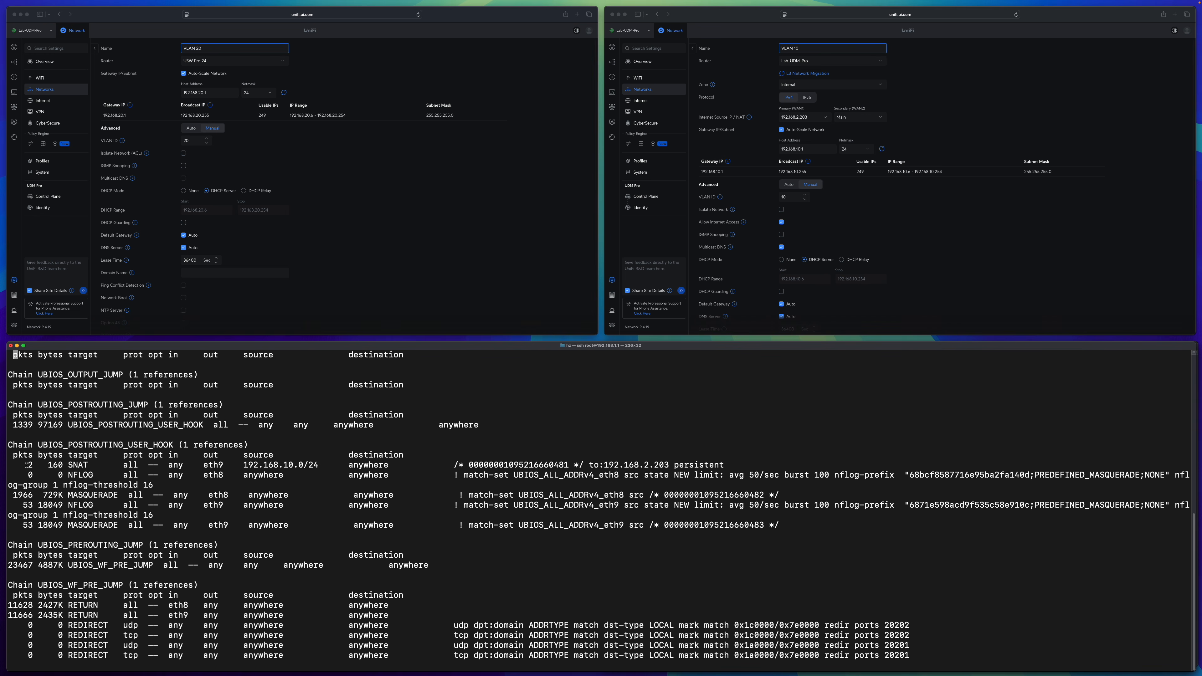
{"action": "left_click_drag", "start_coordinate": [26, 465], "coordinate": [319, 466]}
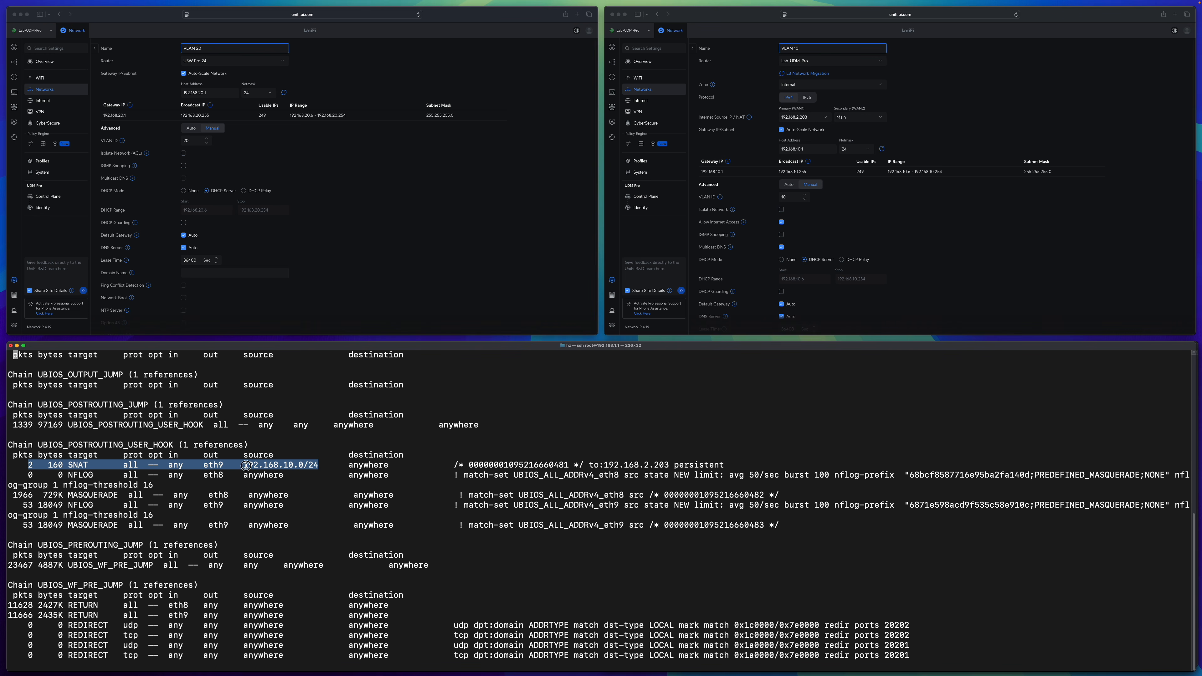
{"action": "left_click_drag", "start_coordinate": [243, 465], "coordinate": [319, 466]}
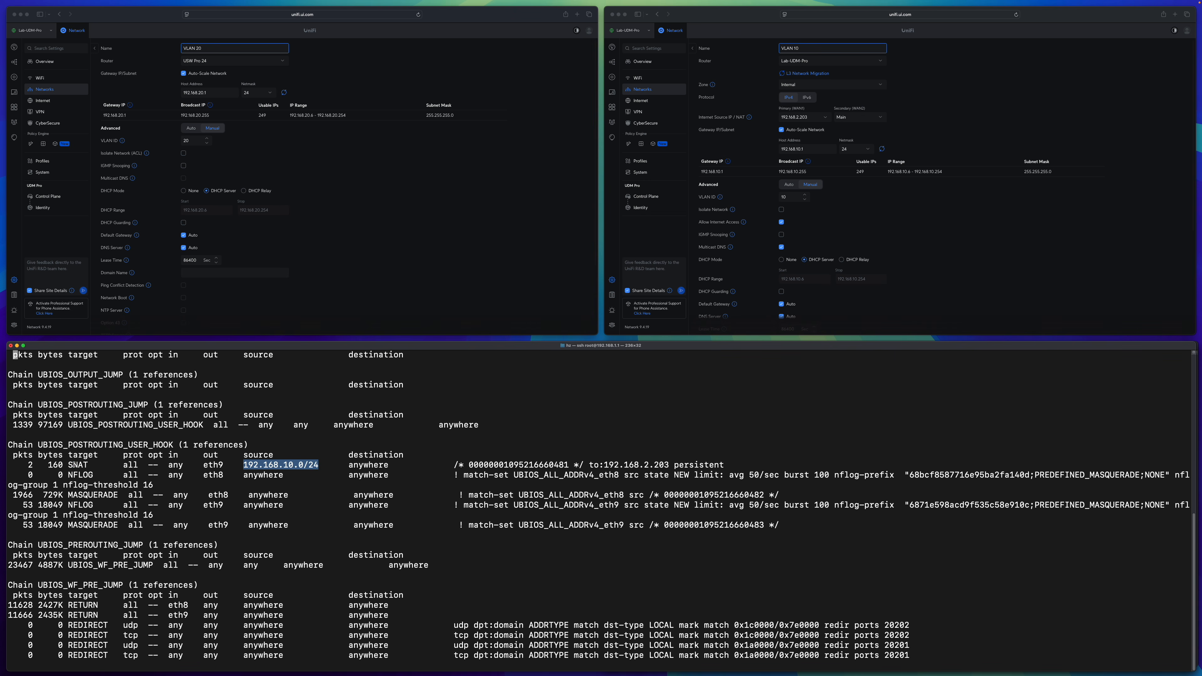
{"action": "double_click", "coordinate": [75, 465]}
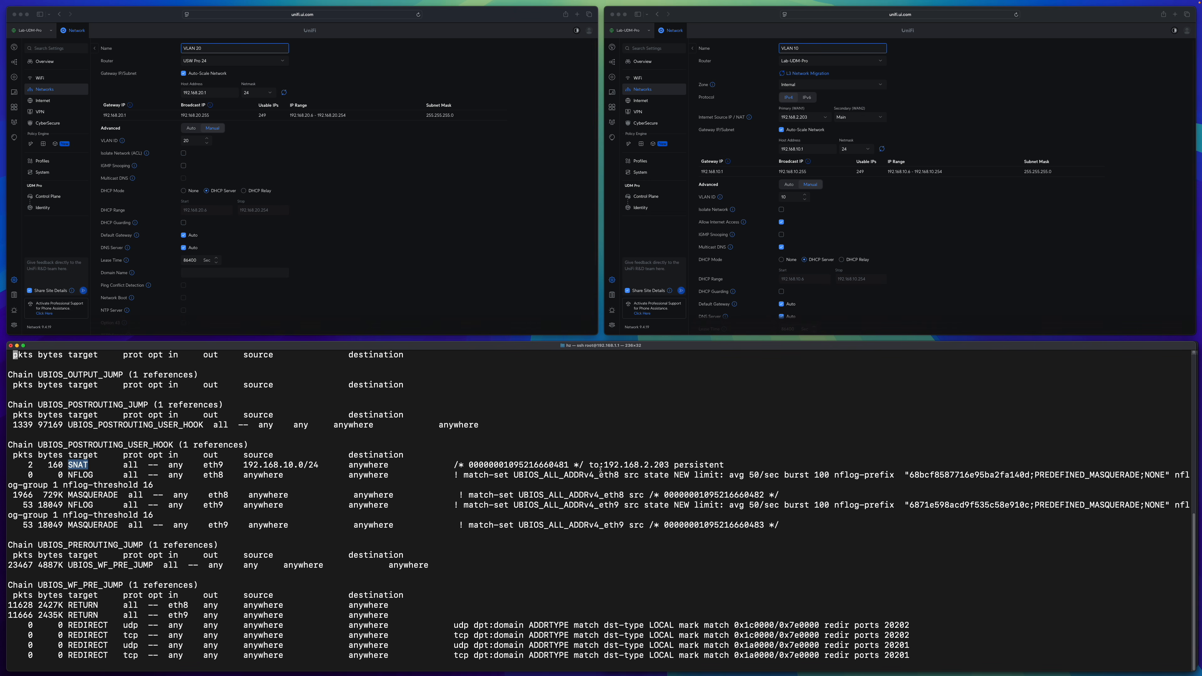
{"action": "left_click_drag", "start_coordinate": [604, 465], "coordinate": [668, 464]}
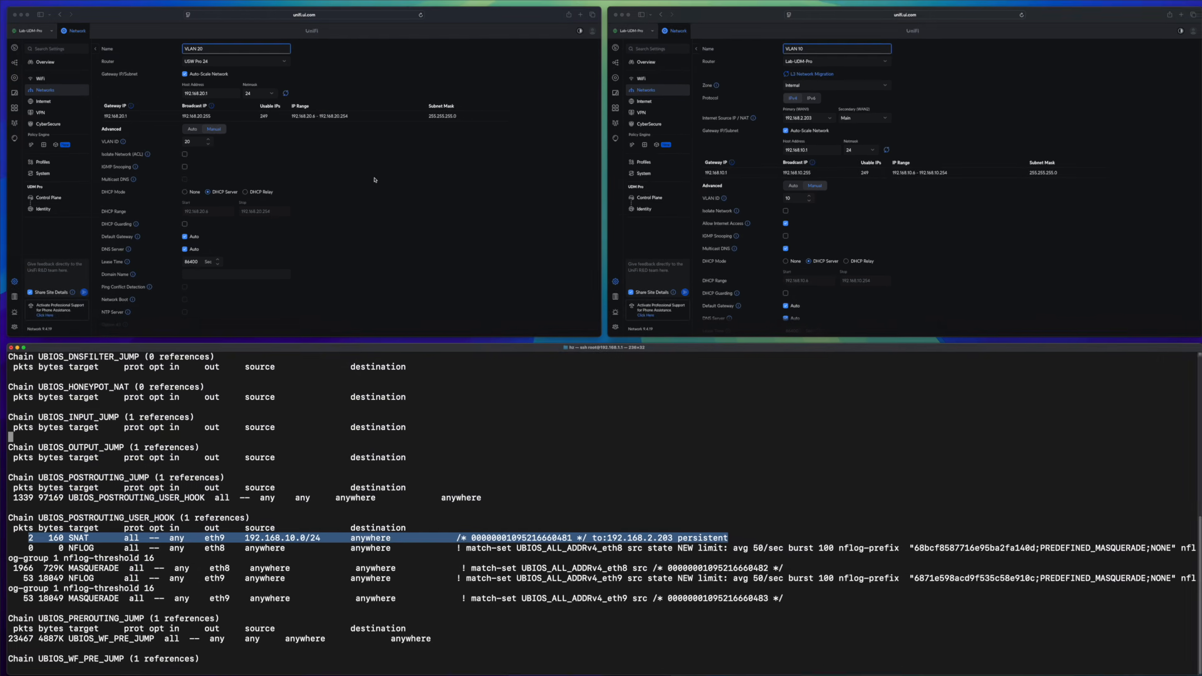
Go from the VLAN 20 network settings to the Policy Table to view all NAT and firewall policies.
{"action": "left_click", "coordinate": [369, 179]}
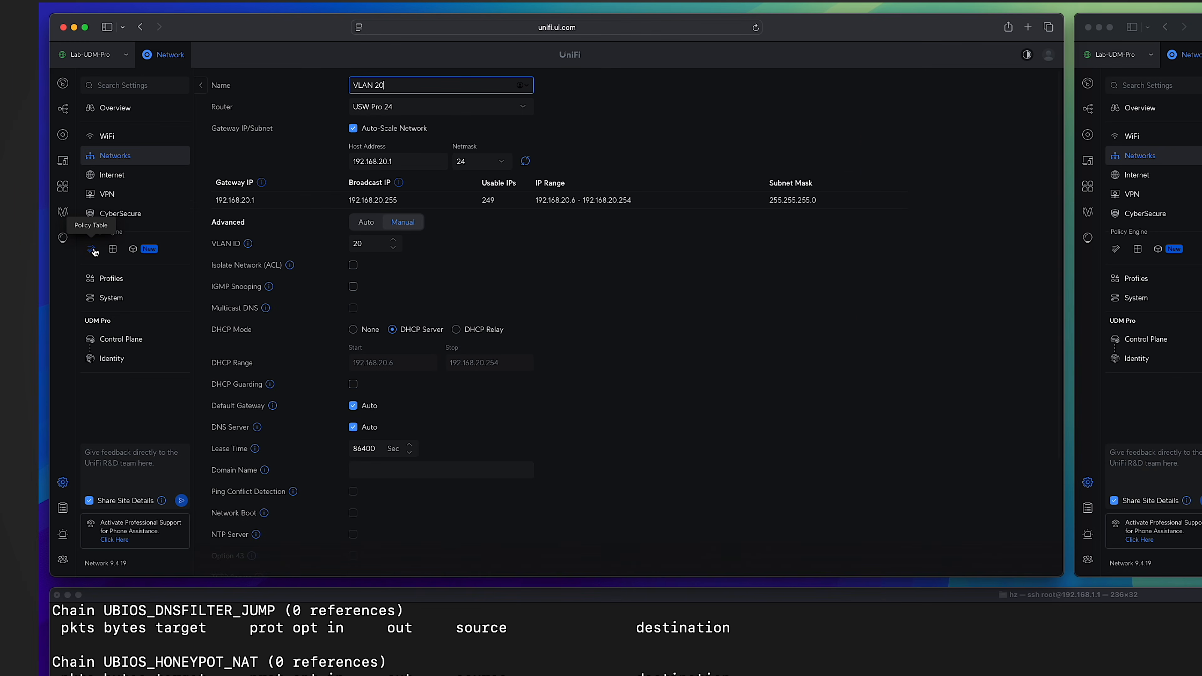
{"action": "left_click", "coordinate": [94, 251]}
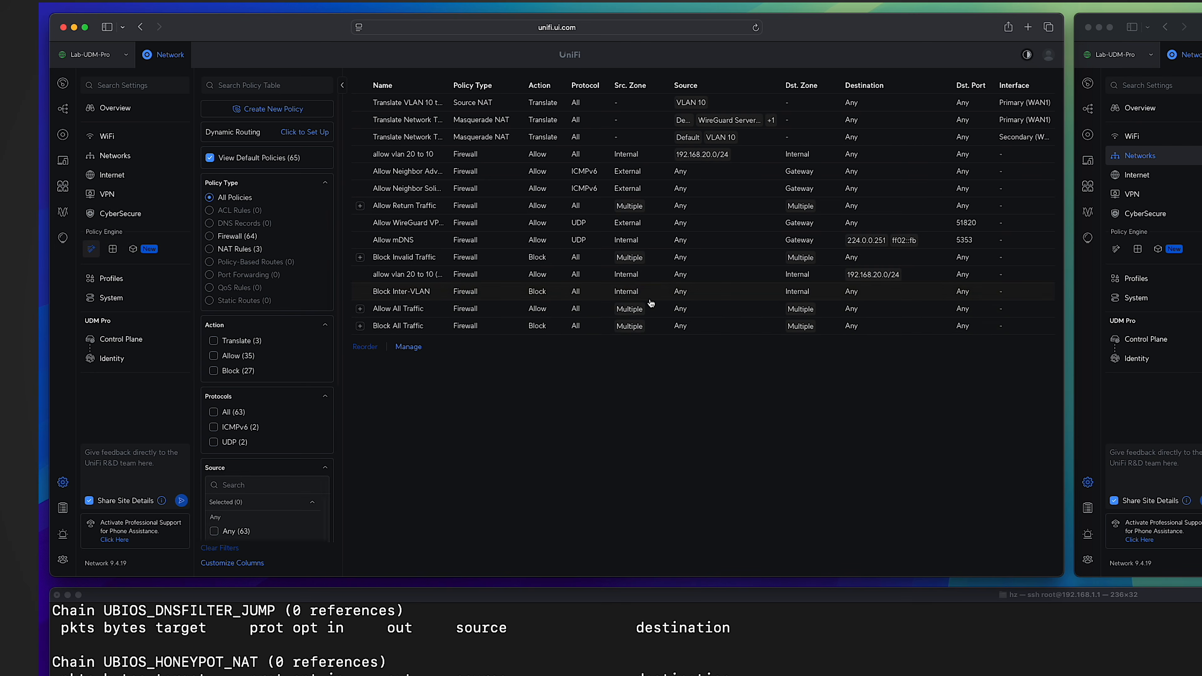
Filter the Policy Table to NAT rules and compare the VLAN 10 source NAT rule's details with the gateway's iptables SNAT entry.
{"action": "left_click", "coordinate": [241, 248]}
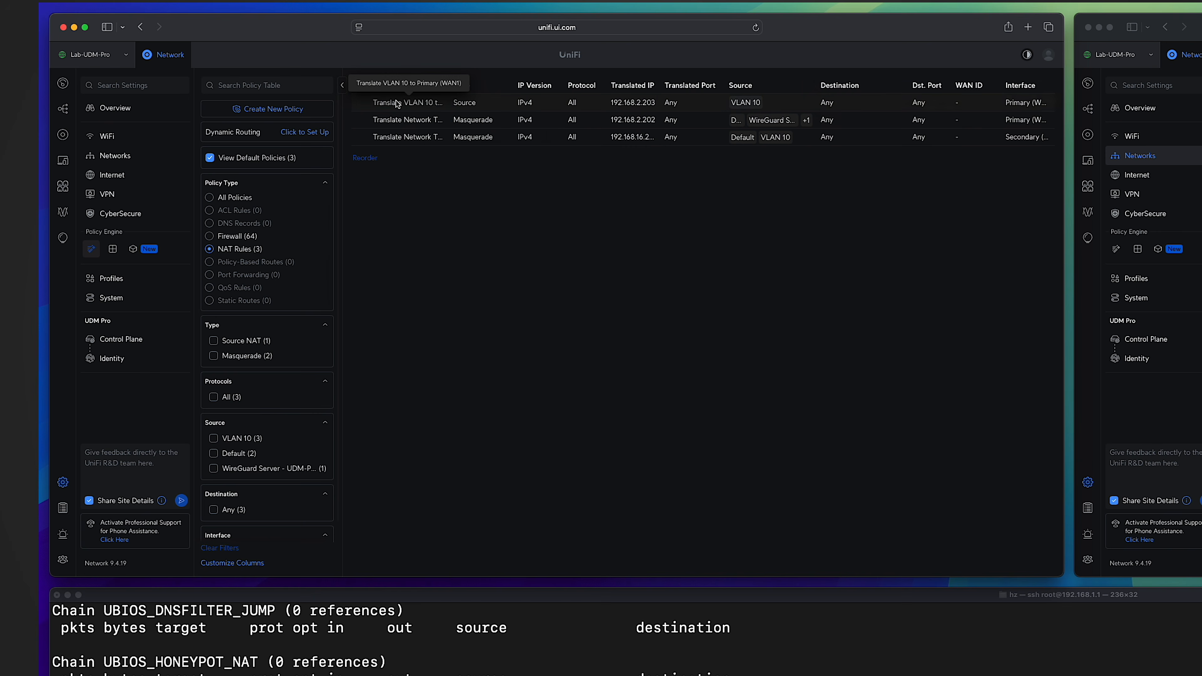
{"action": "left_click", "coordinate": [397, 104]}
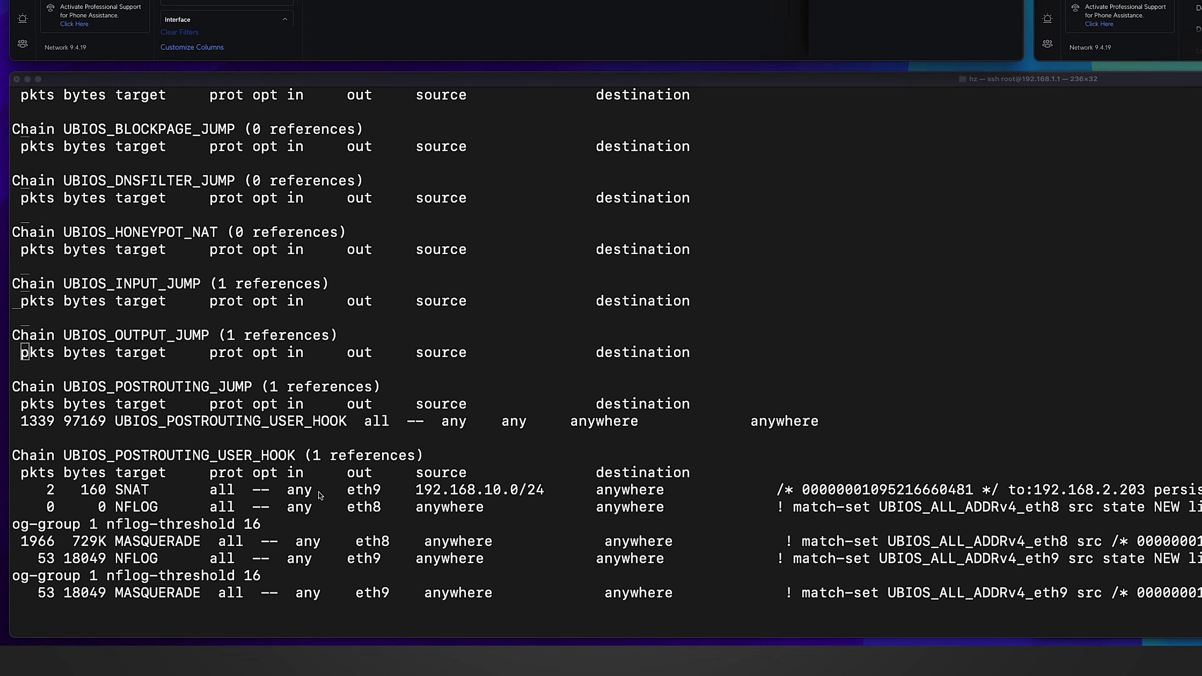
{"action": "left_click_drag", "start_coordinate": [80, 569], "coordinate": [522, 568]}
{"action": "left_click_drag", "start_coordinate": [548, 490], "coordinate": [664, 489]}
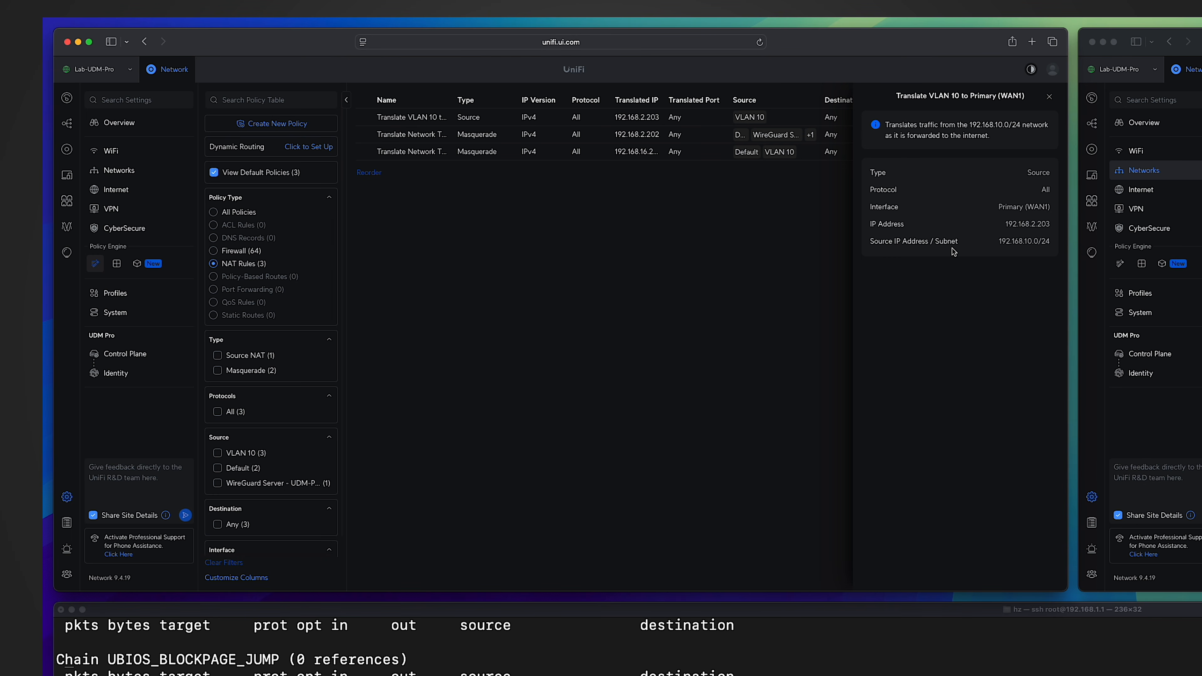
{"action": "left_click", "coordinate": [1049, 96]}
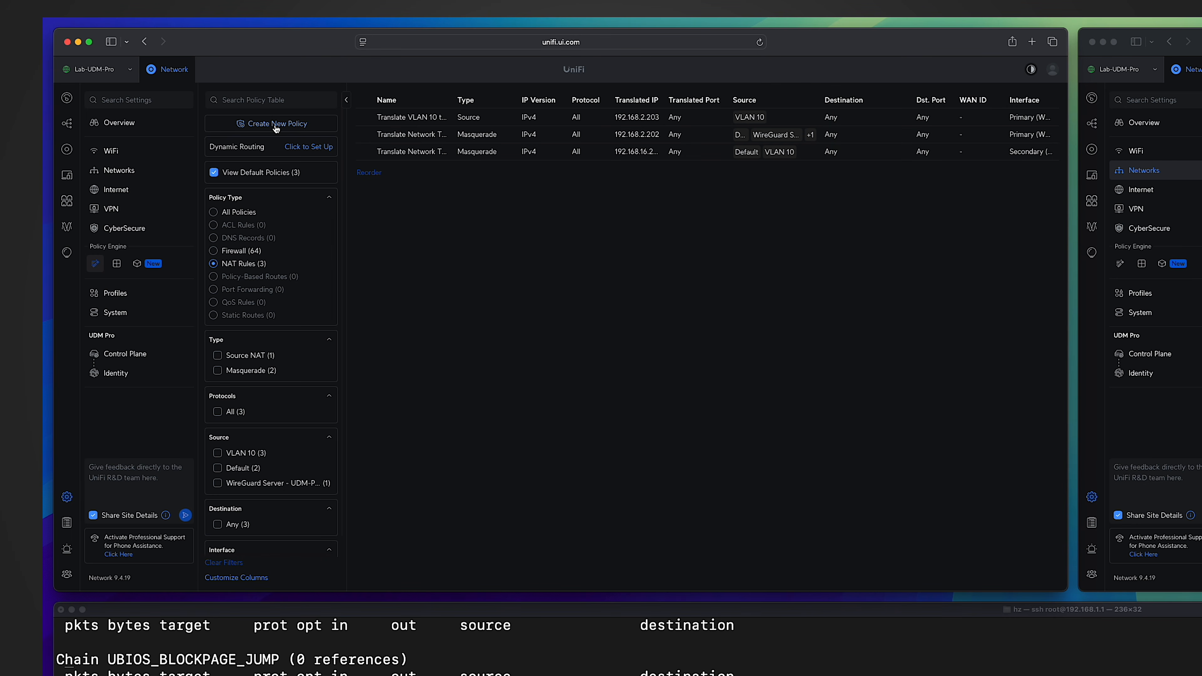
Start a source NAT policy named "Internet Source IP for VLAN 20" on Primary (WAN1), translating to the interface IP 192.168.2.203.
{"action": "left_click", "coordinate": [276, 124]}
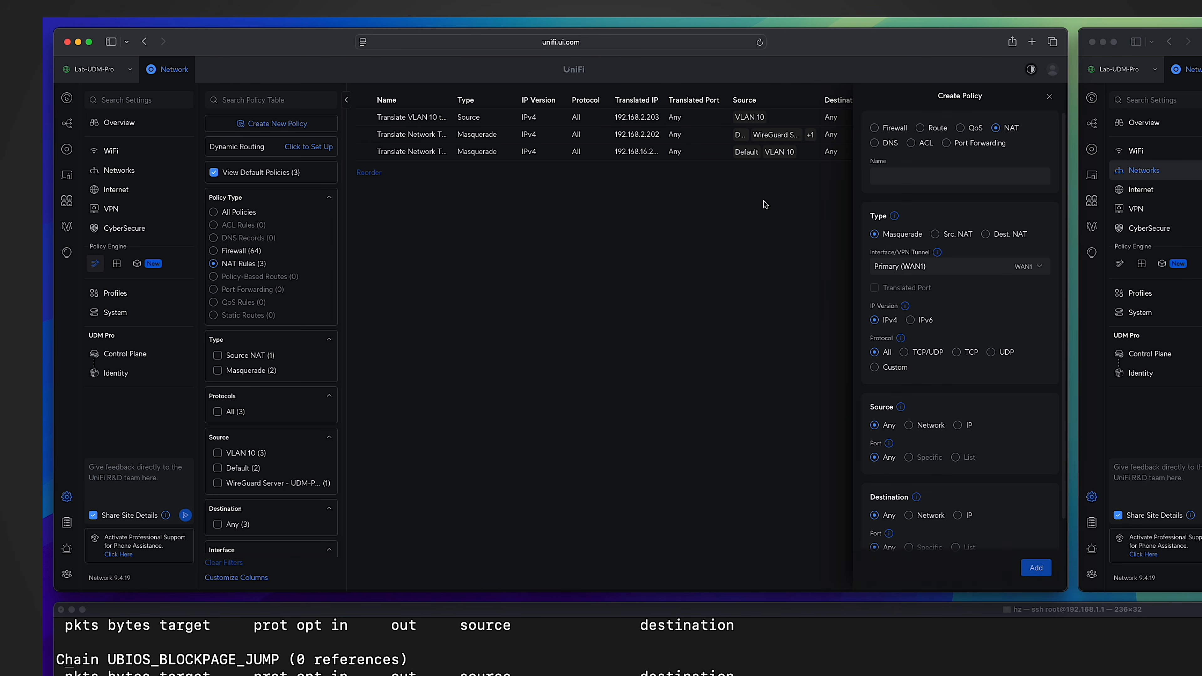
{"action": "left_click", "coordinate": [955, 235]}
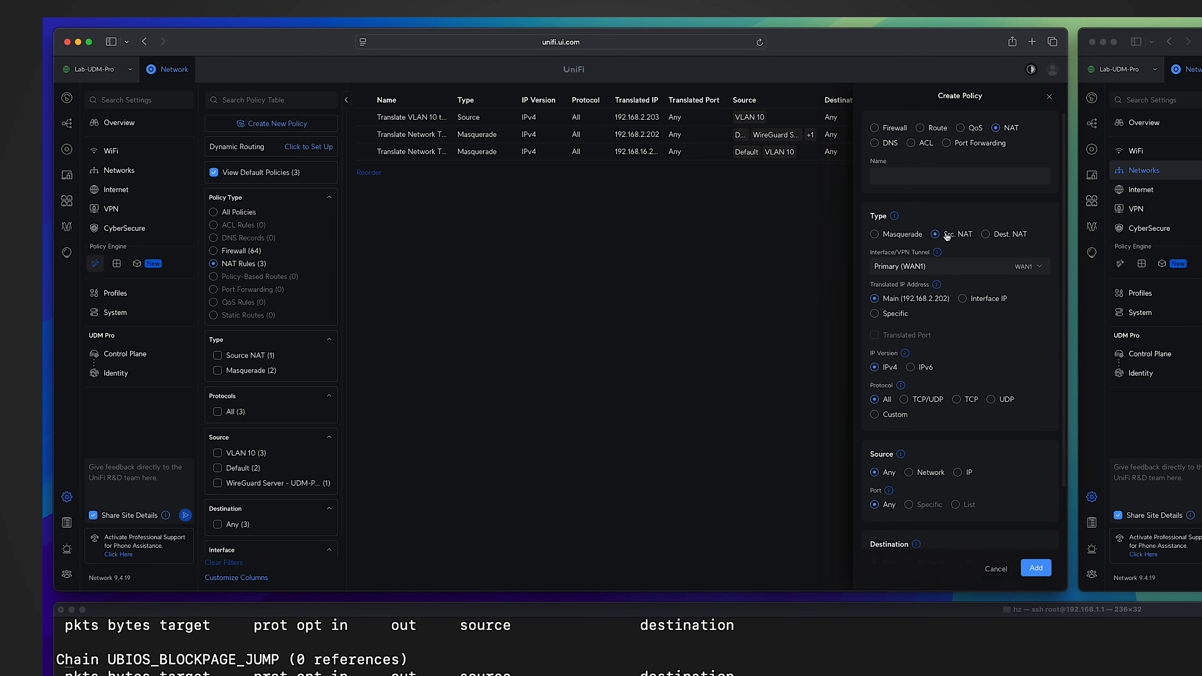
{"action": "left_click", "coordinate": [914, 180]}
{"action": "type", "text": "Internet Source IP for VLAN 20"}
{"action": "left_click", "coordinate": [984, 303]}
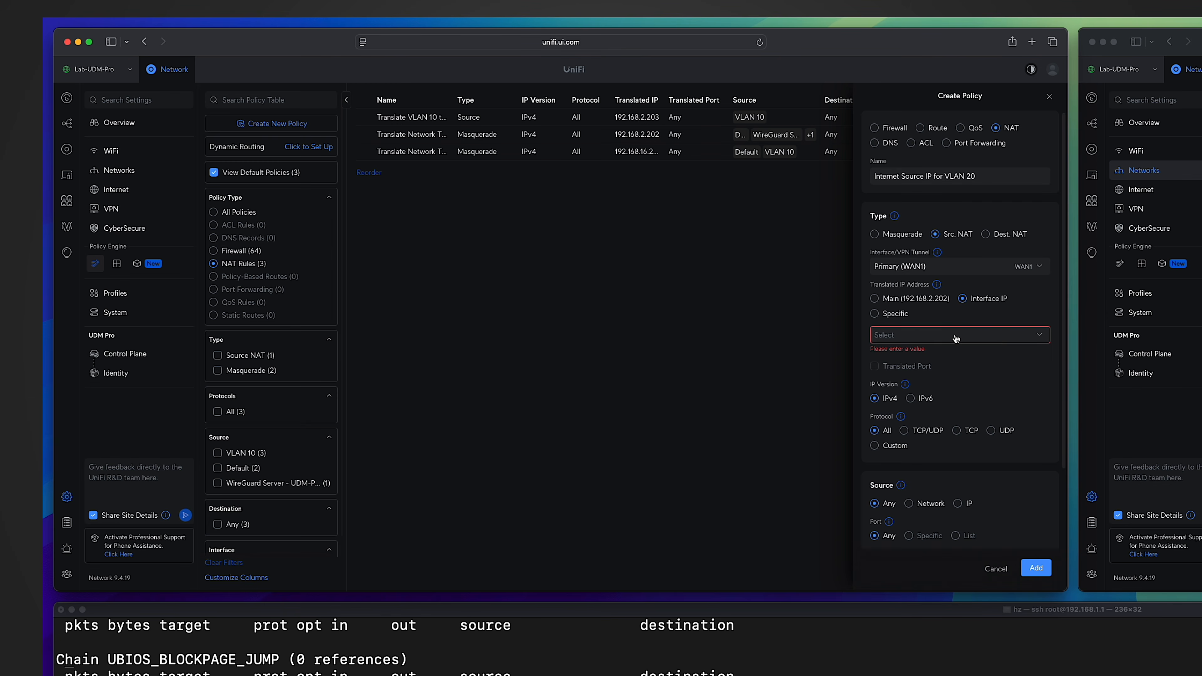
{"action": "left_click", "coordinate": [958, 337]}
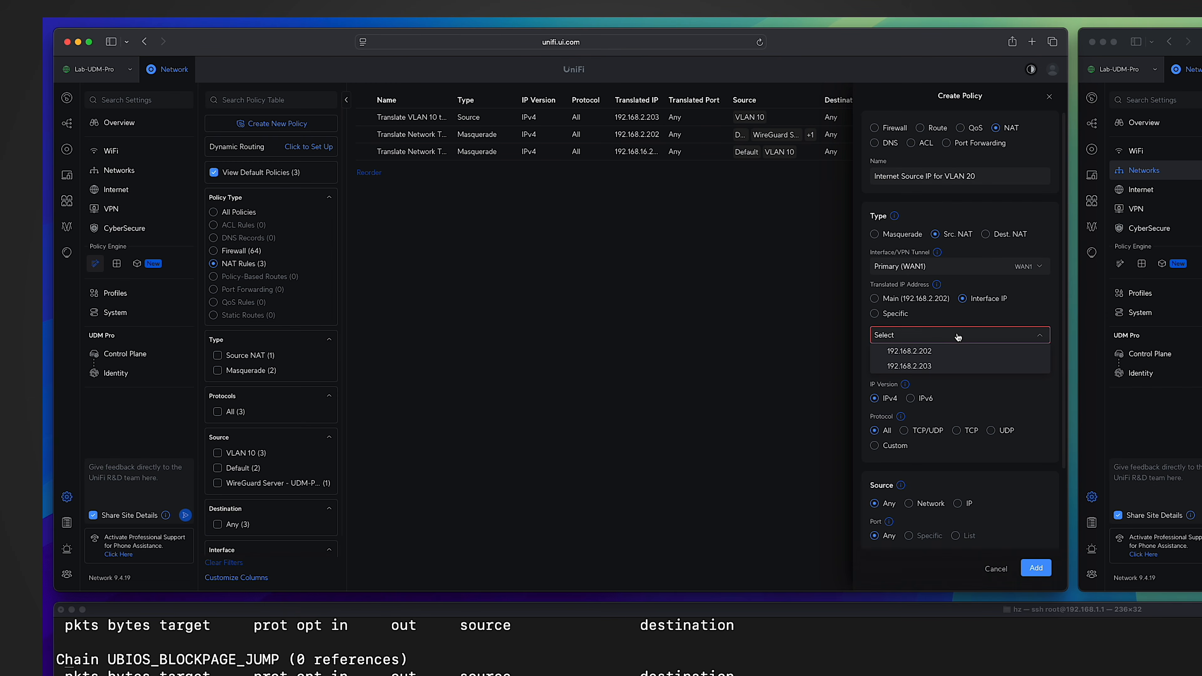
{"action": "left_click", "coordinate": [934, 370]}
Set the policy's source to the VLAN 20 network, leave the destination as Any, and add the policy.
{"action": "left_click", "coordinate": [920, 496]}
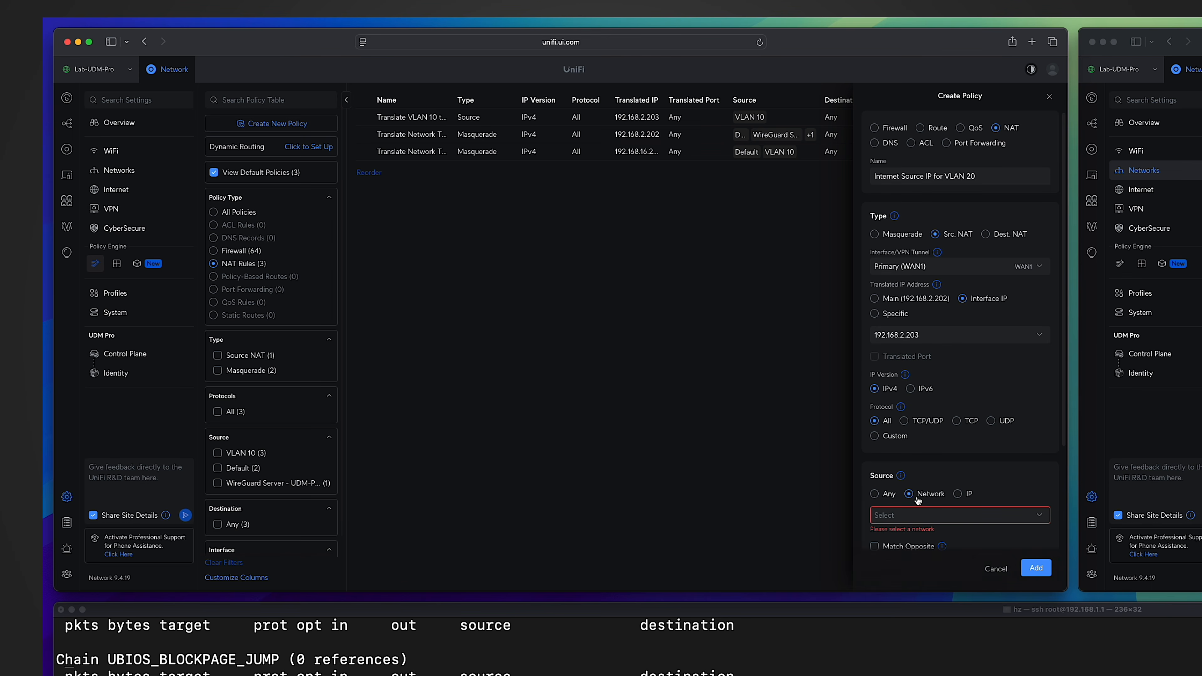
{"action": "left_click", "coordinate": [927, 517]}
{"action": "scroll", "coordinate": [982, 533], "scroll_direction": "down", "scroll_amount": 5}
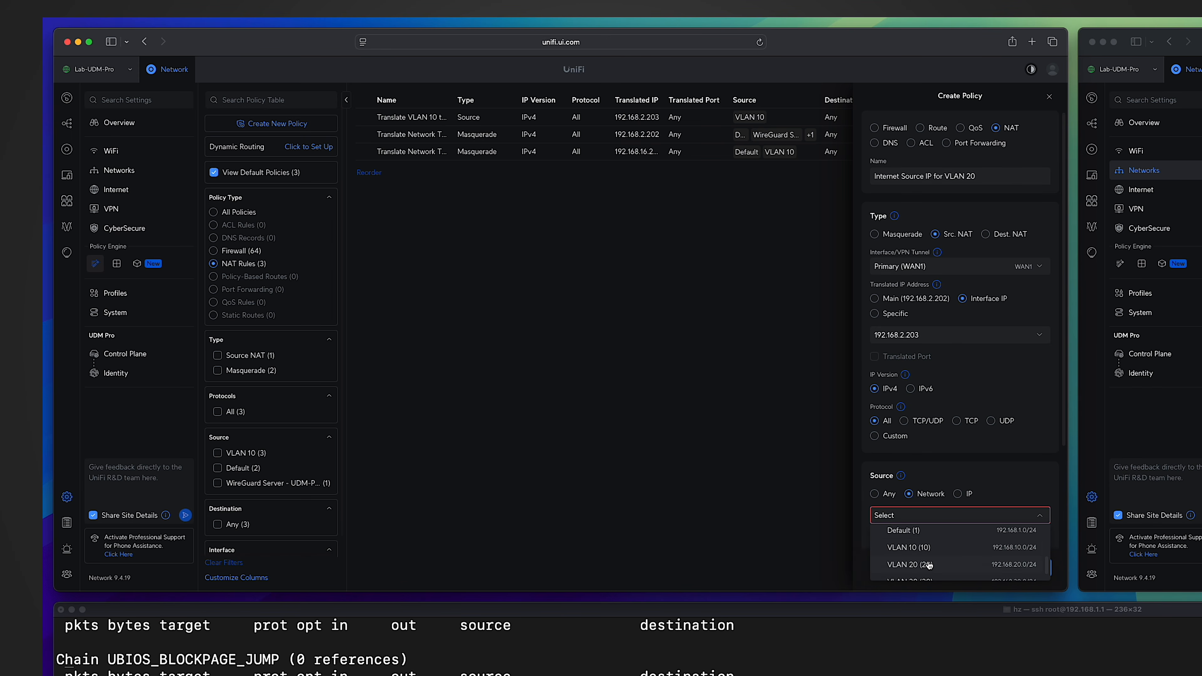
{"action": "scroll", "coordinate": [930, 563], "scroll_direction": "down", "scroll_amount": 1}
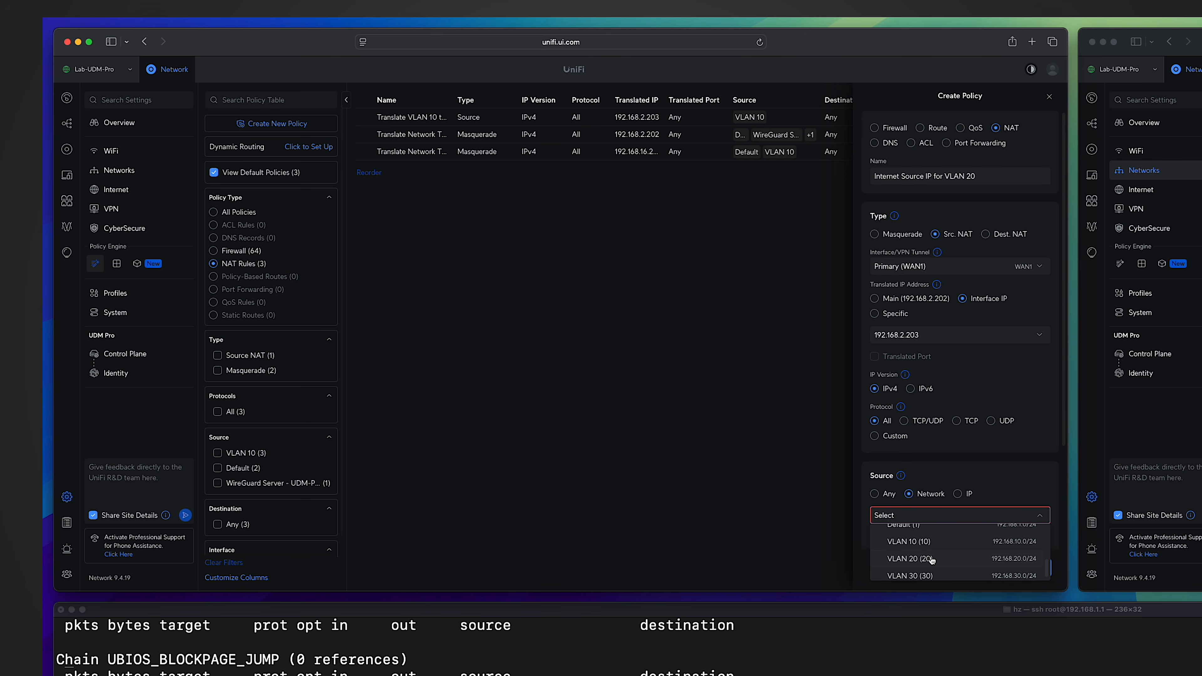
{"action": "left_click", "coordinate": [931, 560]}
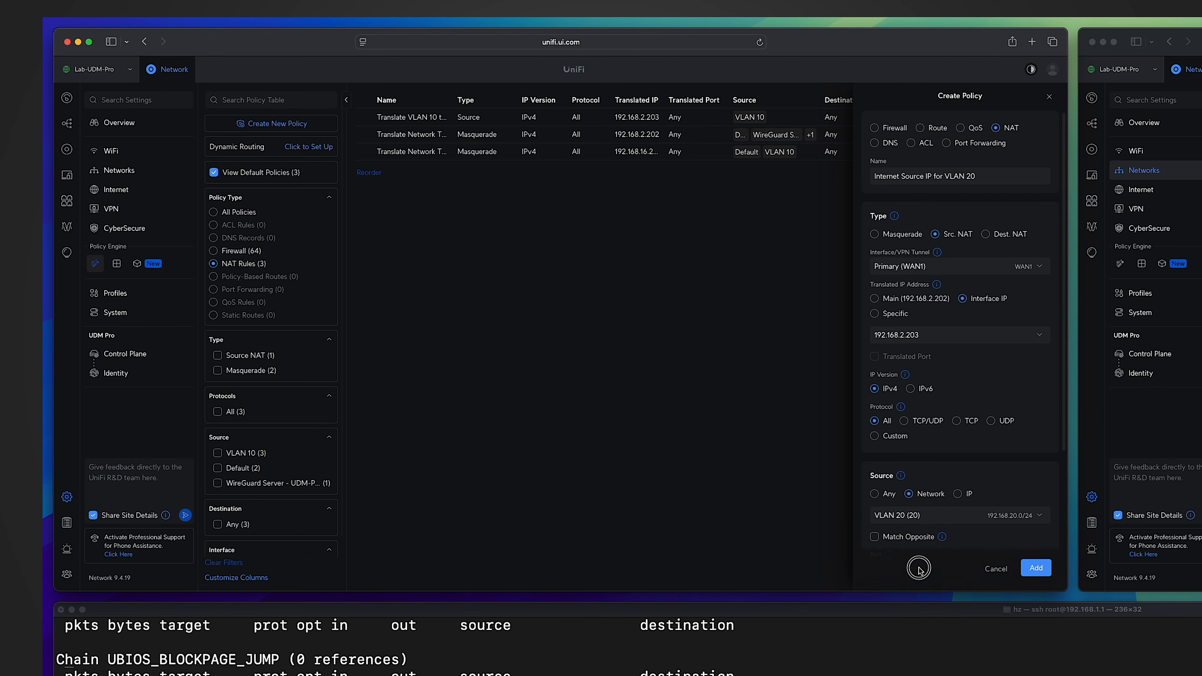
{"action": "scroll", "coordinate": [1010, 485], "scroll_direction": "down", "scroll_amount": 4}
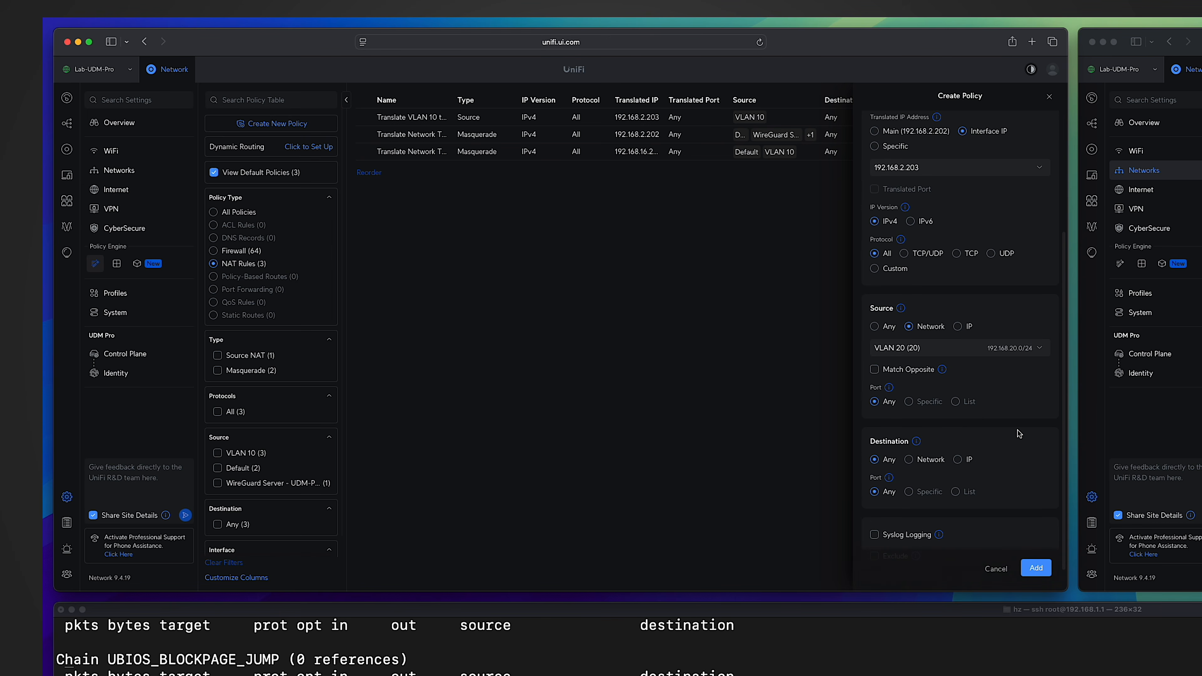
{"action": "scroll", "coordinate": [1018, 434], "scroll_direction": "down", "scroll_amount": 1}
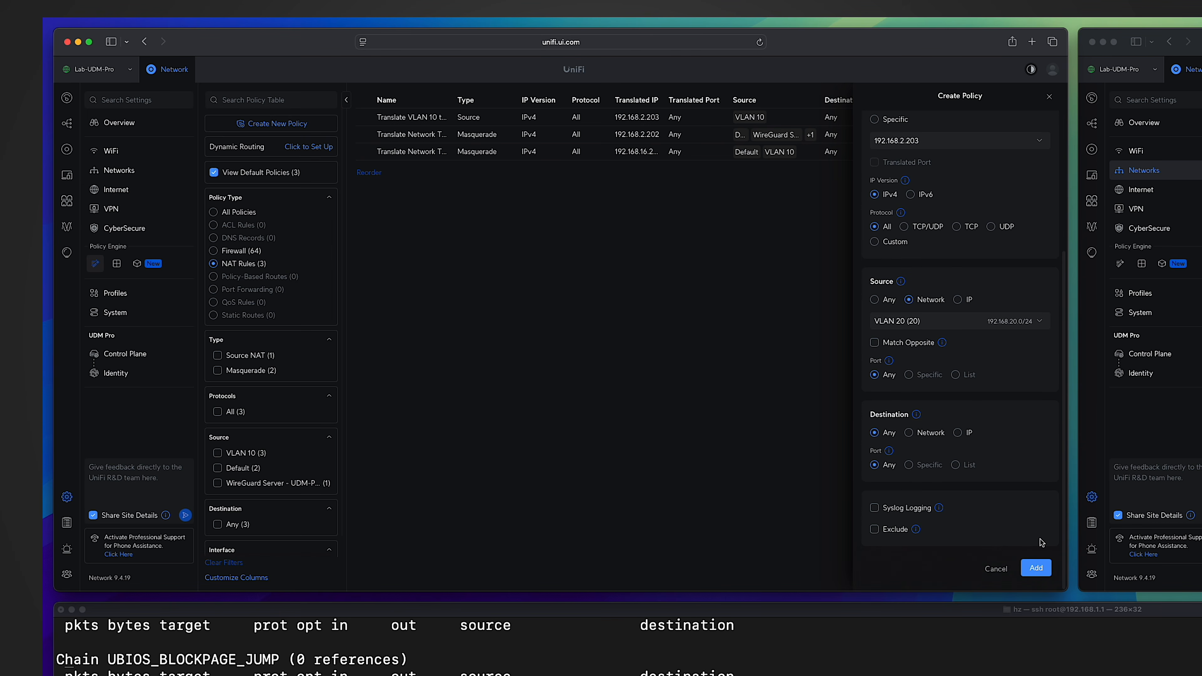
{"action": "left_click", "coordinate": [1036, 569]}
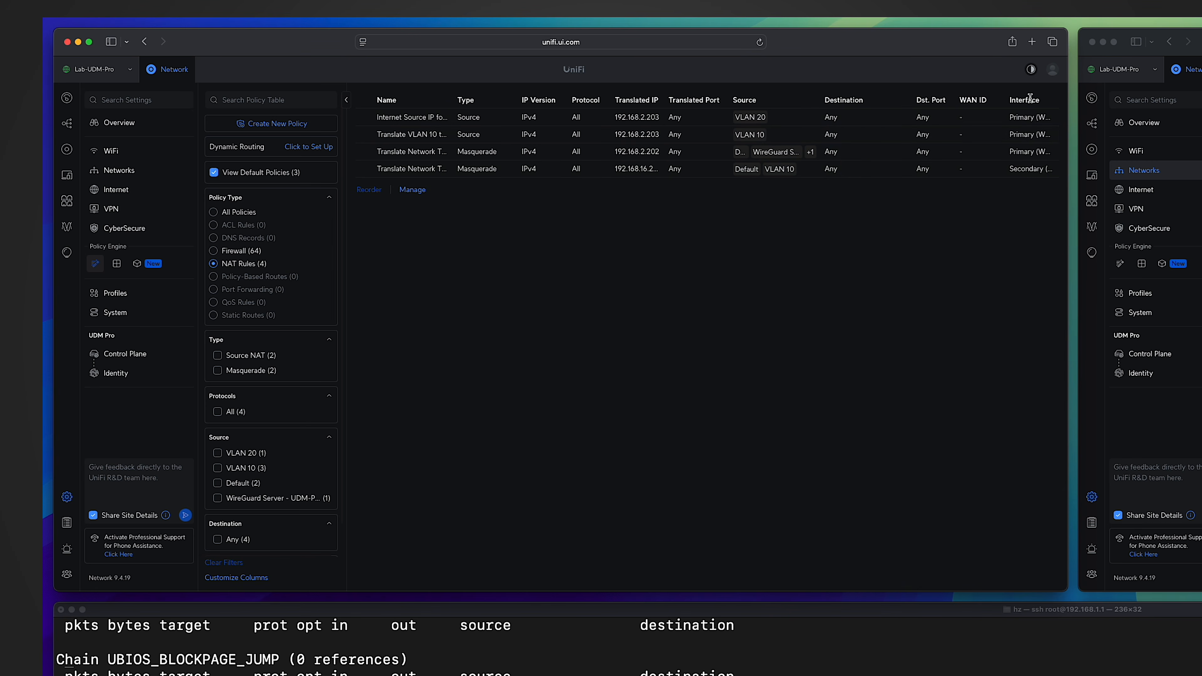
List the gateway's NAT rules again with "iptables -t nat -L -v | vi -" and examine the UBIOS_POSTROUTING_USER_HOOK chain.
{"action": "left_click", "coordinate": [727, 508]}
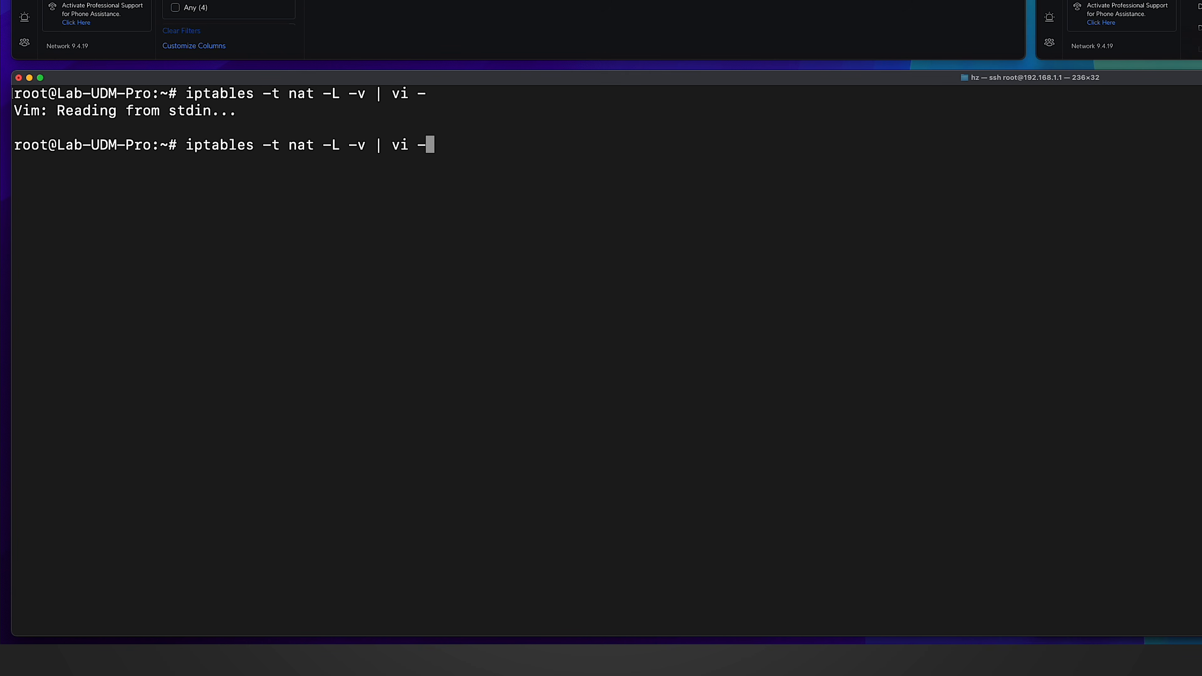
{"action": "key", "text": "Return"}
{"action": "scroll", "coordinate": [606, 355], "scroll_direction": "down", "scroll_amount": 10}
{"action": "left_click_drag", "start_coordinate": [22, 265], "coordinate": [572, 397]}
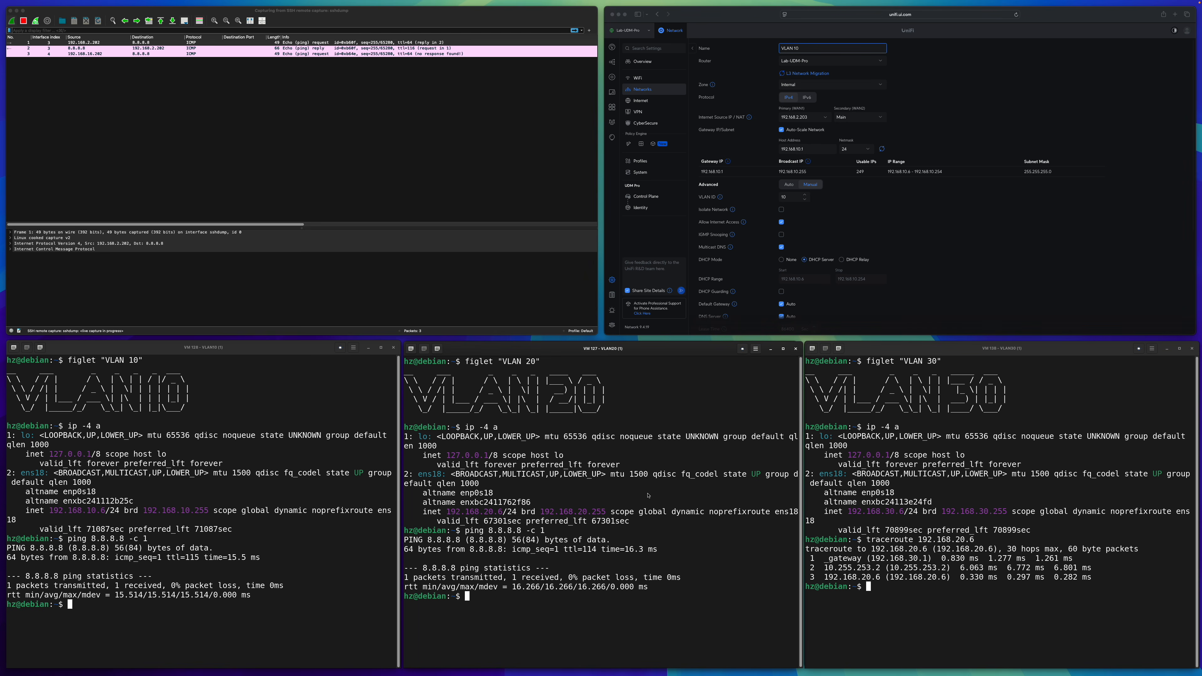
Ping 8.8.8.8 once from the VLAN 20 machine and examine the outgoing packet's source address in the capture.
{"action": "key", "text": "Up"}
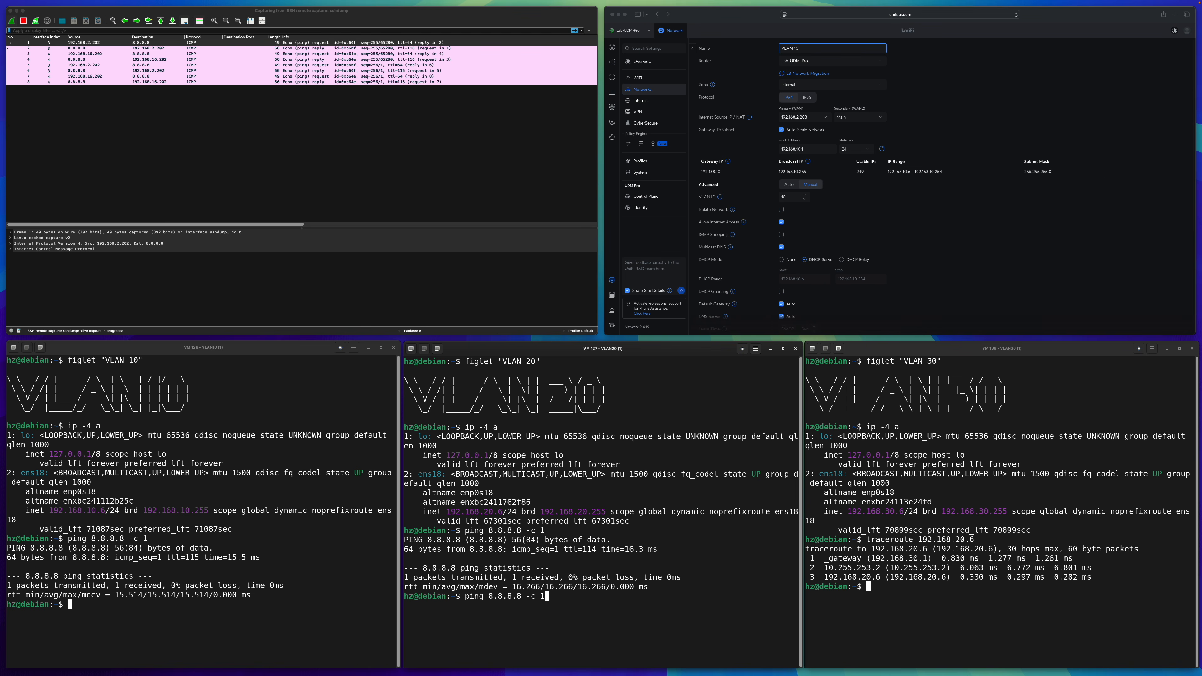
{"action": "key", "text": "Return"}
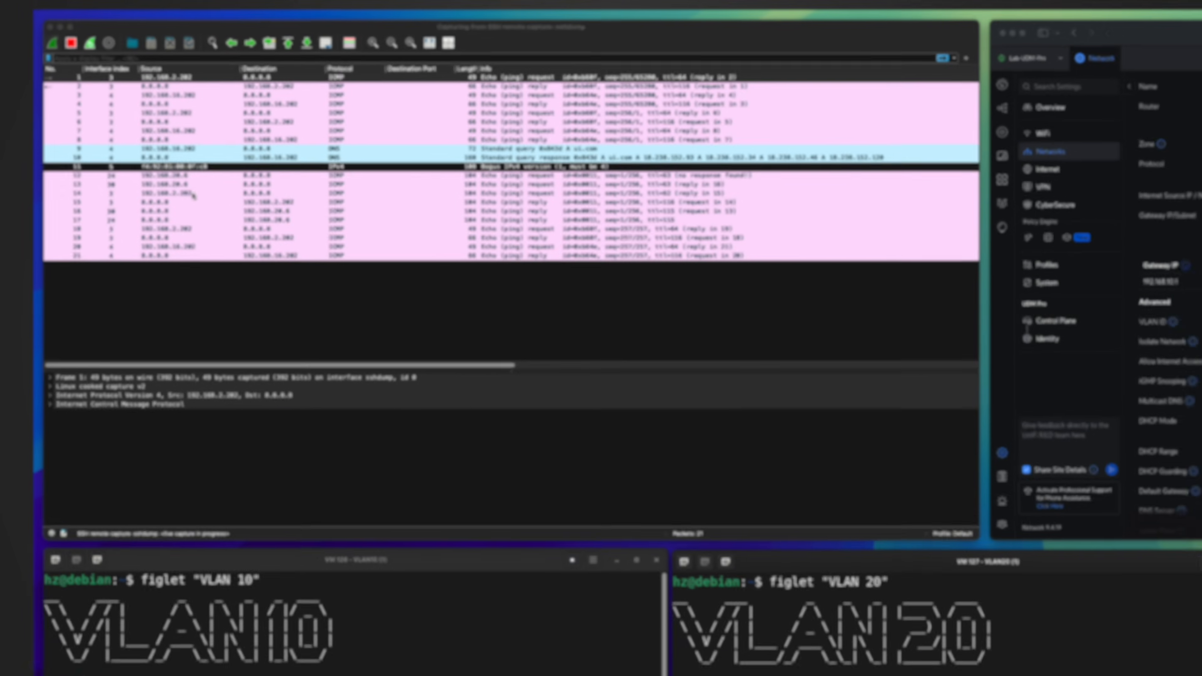
{"action": "left_click", "coordinate": [193, 194]}
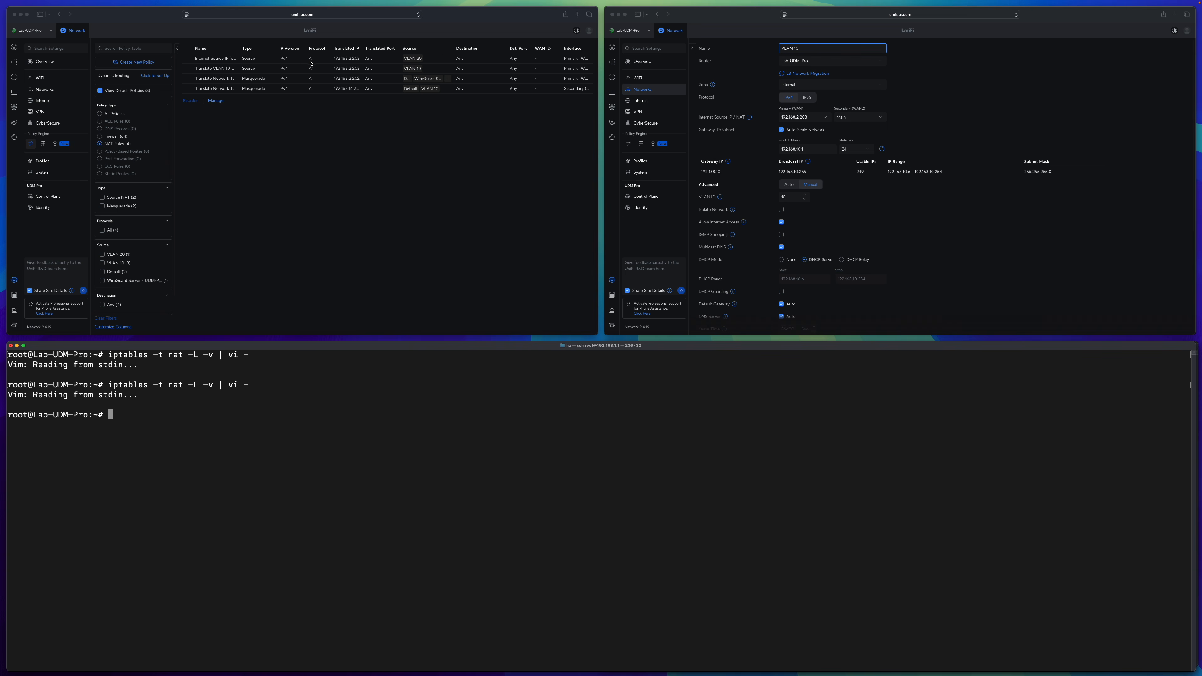
Enter "iptables -t nat -I UBIOS_POSTROUTING_USER_HOOK -s 192.168.20.0/24 -o eth9 -j SNAT --to-source 192.168.2.203 -persistent" at the gateway's shell prompt.
{"action": "left_click", "coordinate": [297, 61]}
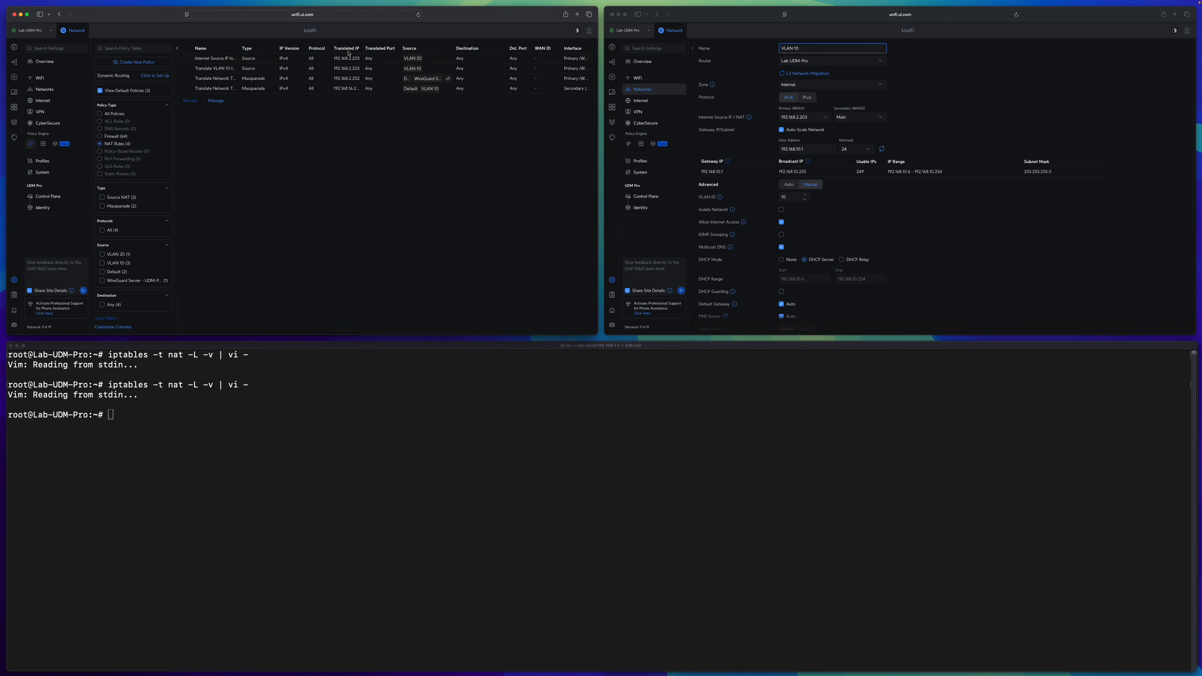
{"action": "left_click", "coordinate": [158, 420]}
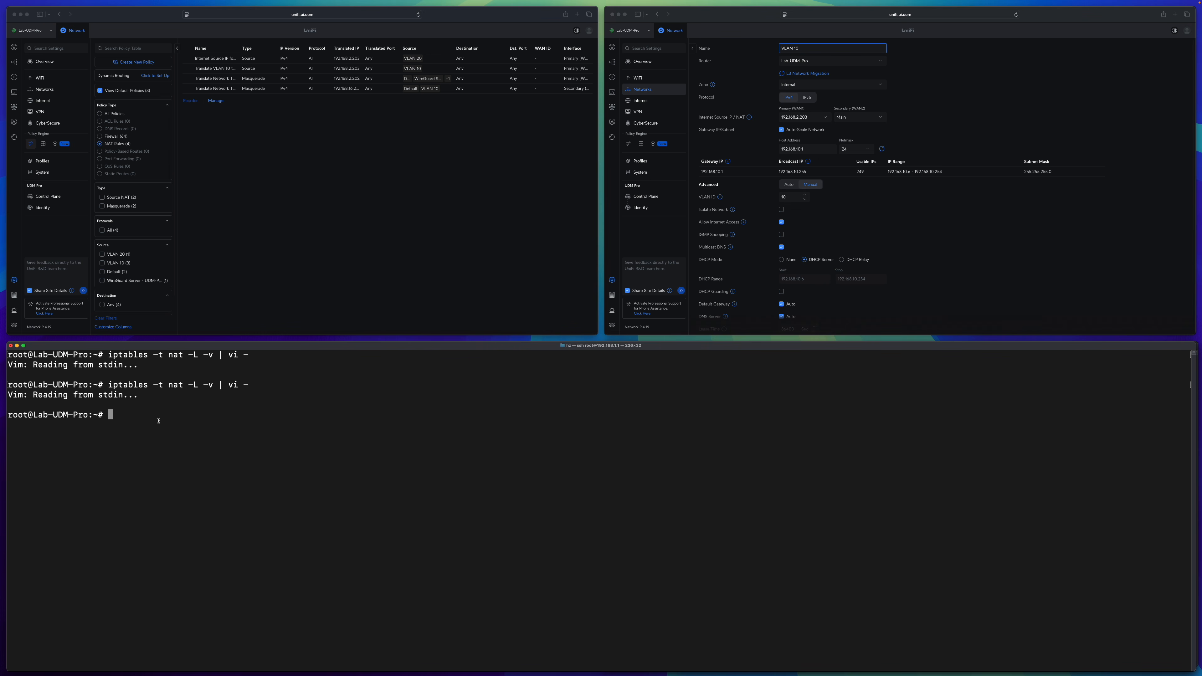
{"action": "type", "text": "iptables -t nat -I UBIOS_POSTROUTING_USER_HOOK -s 192.168.20.0/24 -o eth9 -j SNAT --to-source 192.168.2.203 -persistent"}
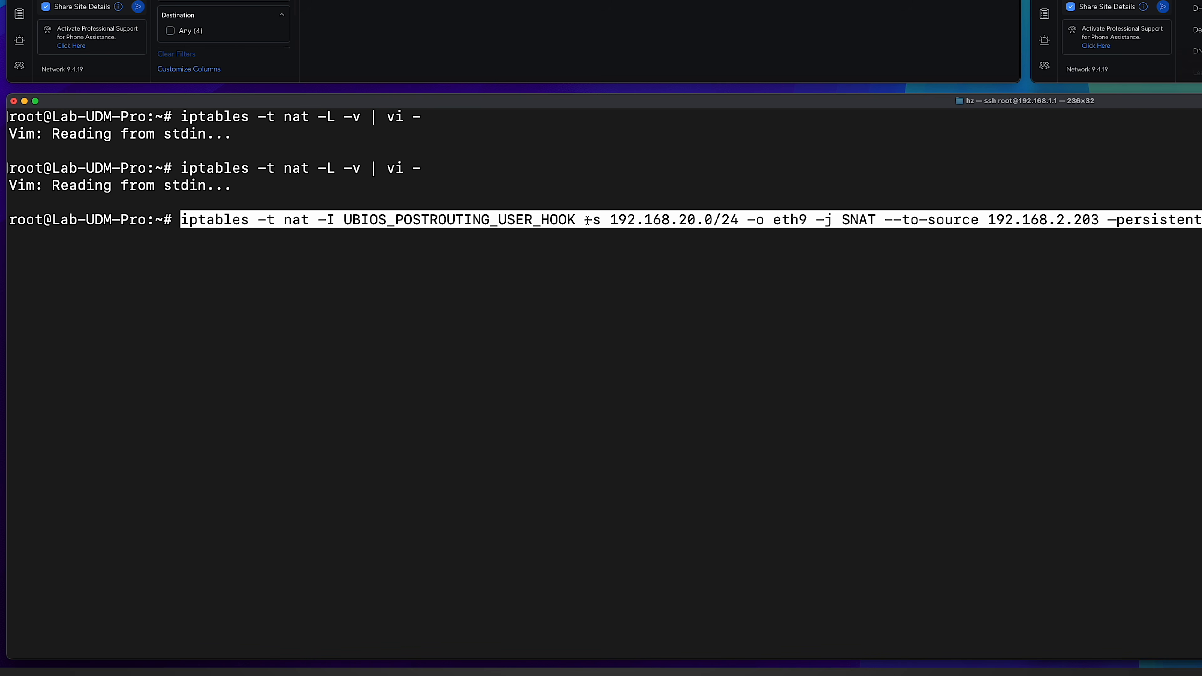
Review the command's source subnet, output interface and SNAT target, correct its final option to "--persistent", and run it.
{"action": "left_click_drag", "start_coordinate": [611, 219], "coordinate": [811, 227]}
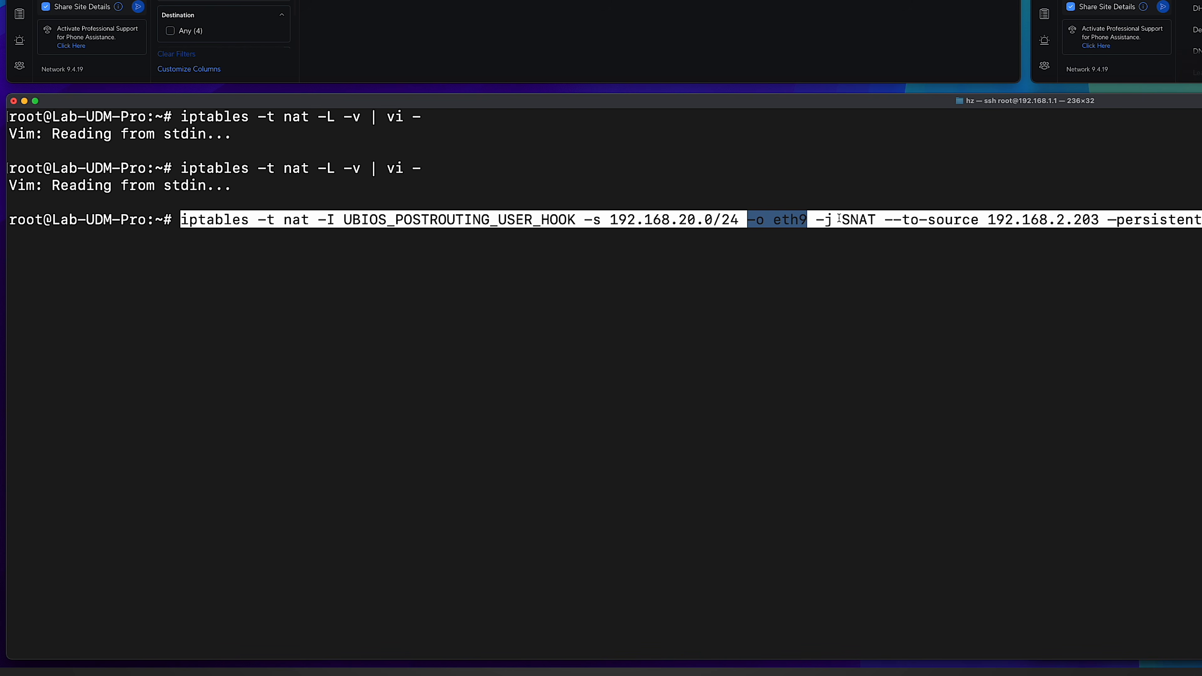
{"action": "left_click", "coordinate": [826, 220]}
{"action": "left_click_drag", "start_coordinate": [823, 220], "coordinate": [1092, 225]}
{"action": "left_click", "coordinate": [879, 221]}
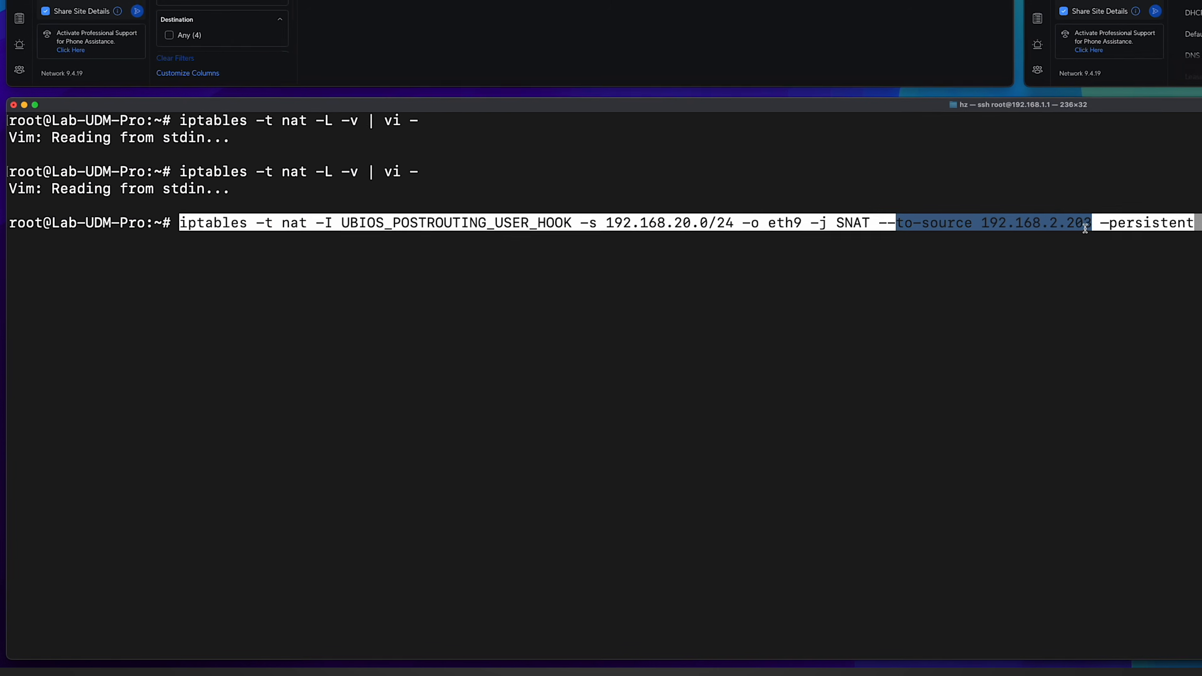
{"action": "left_click", "coordinate": [1166, 246]}
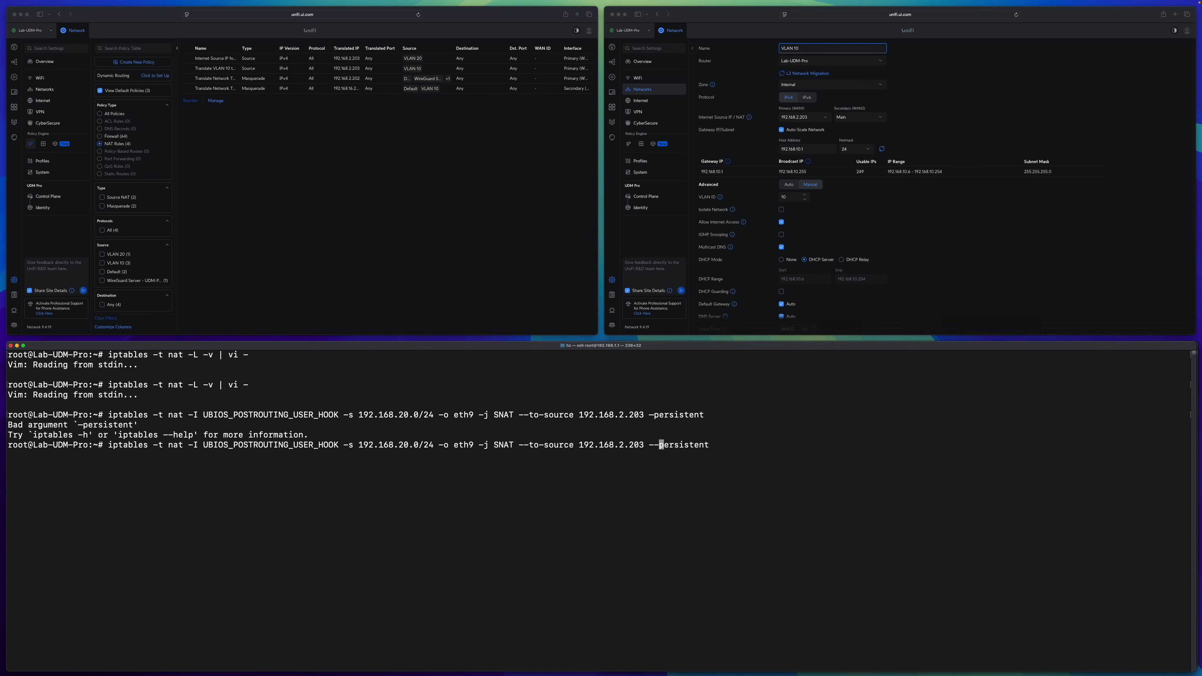
{"action": "key", "text": "ctrl+e"}
{"action": "key", "text": "Return"}
Run "iptables -t nat -L -v | vi -" and compare the SNAT rules for 192.168.20.0/24 and 192.168.10.0/24.
{"action": "type", "text": "iptables -t nat -L -v | vi -"}
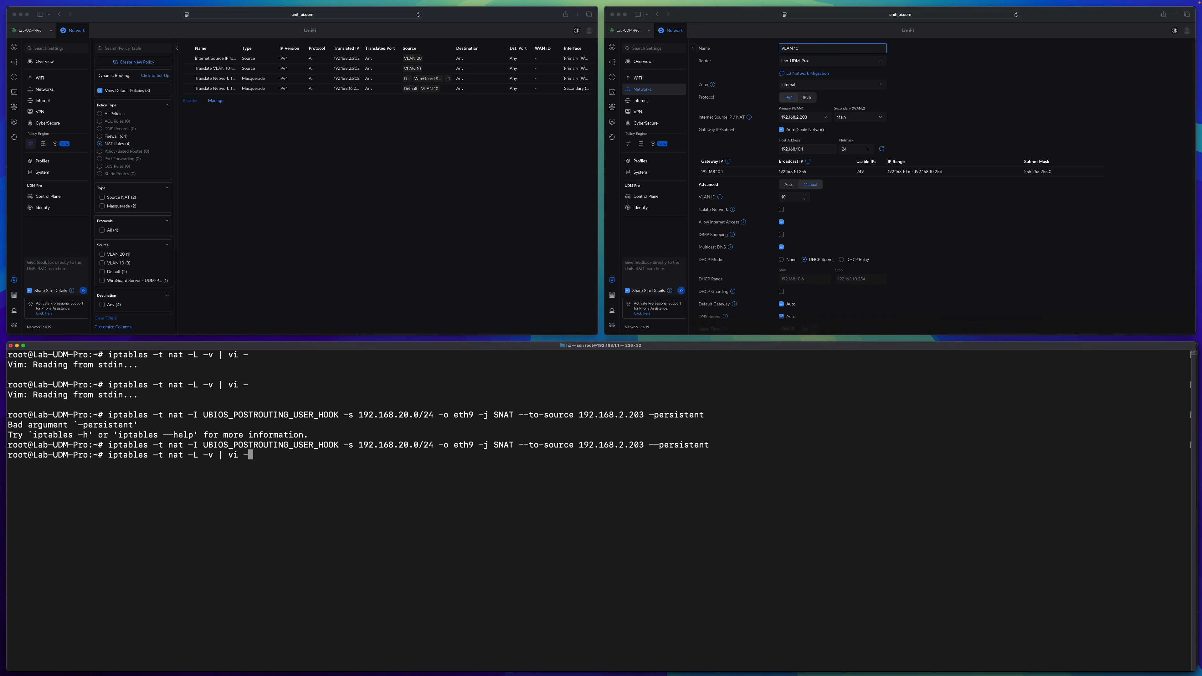
{"action": "key", "text": "Return"}
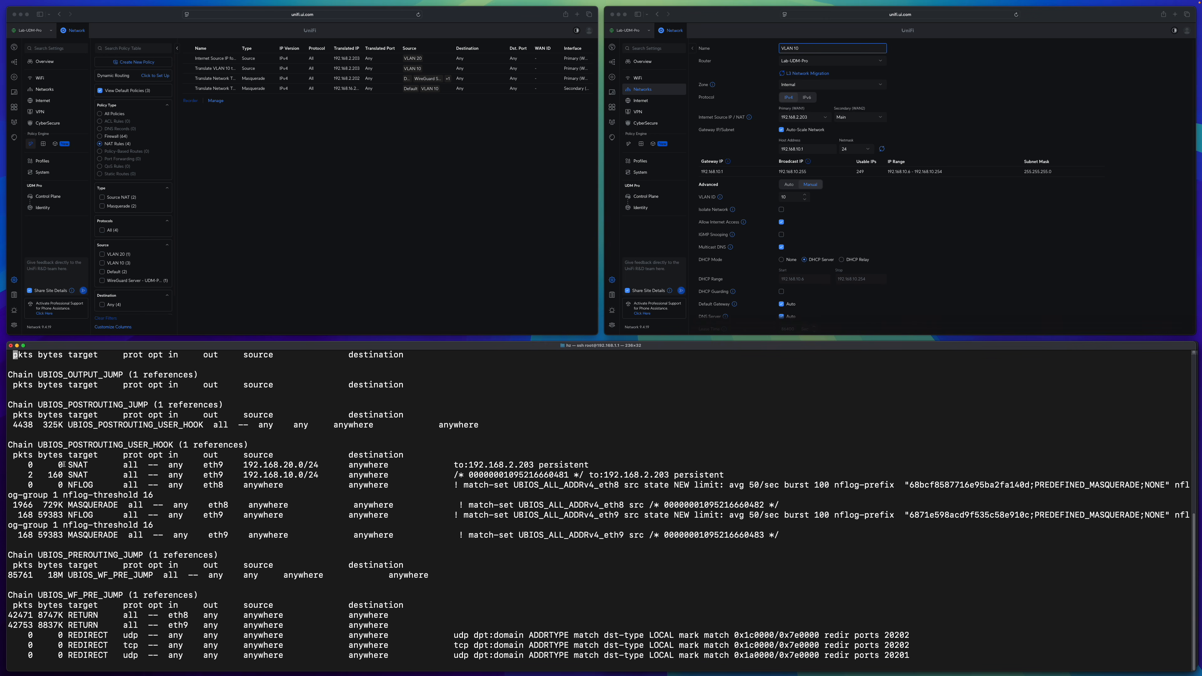
{"action": "left_click_drag", "start_coordinate": [27, 464], "coordinate": [596, 465]}
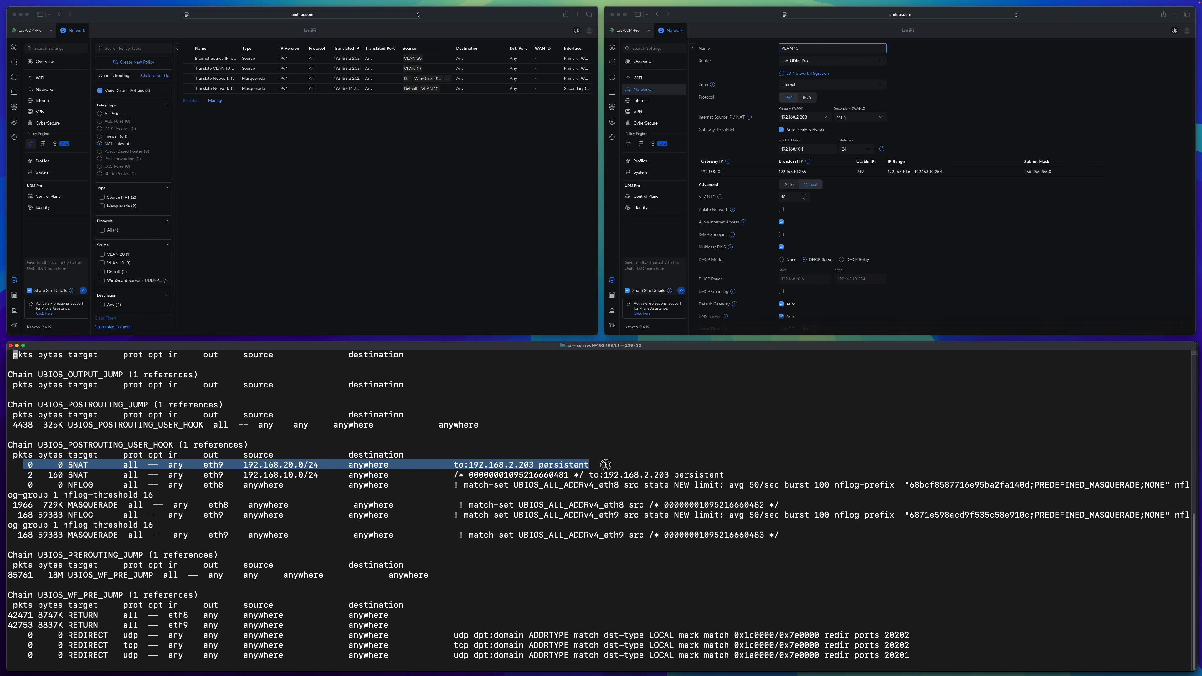
{"action": "left_click", "coordinate": [209, 466]}
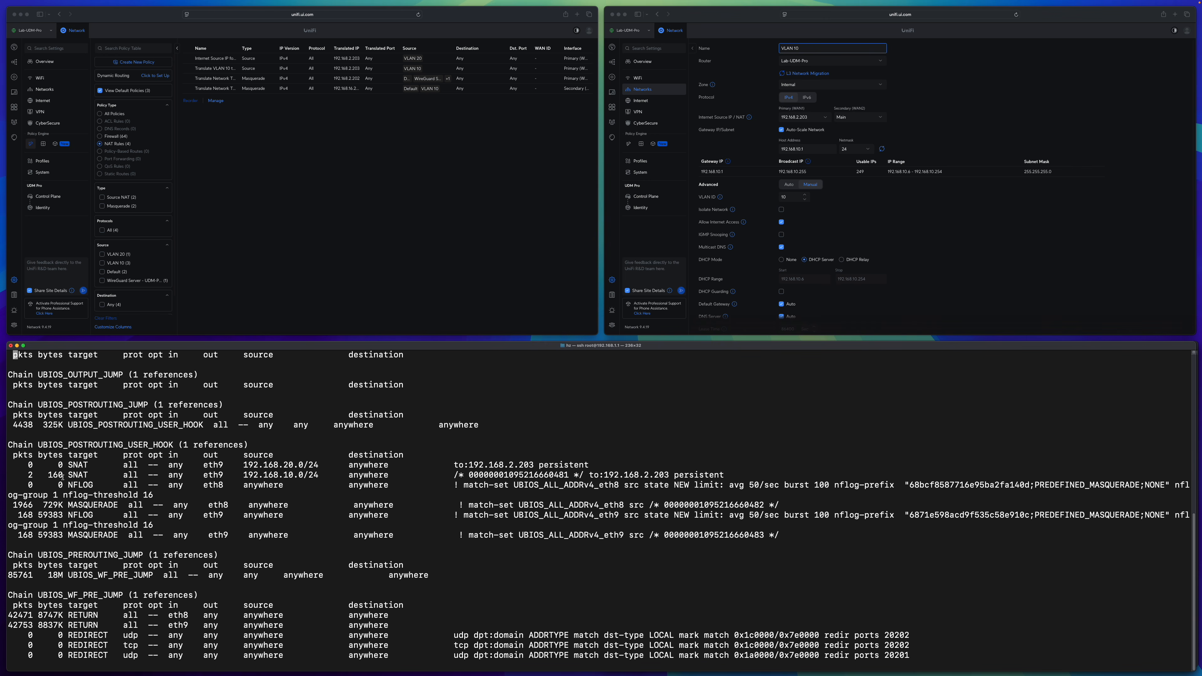
{"action": "left_click_drag", "start_coordinate": [24, 475], "coordinate": [429, 474]}
{"action": "left_click", "coordinate": [450, 475]}
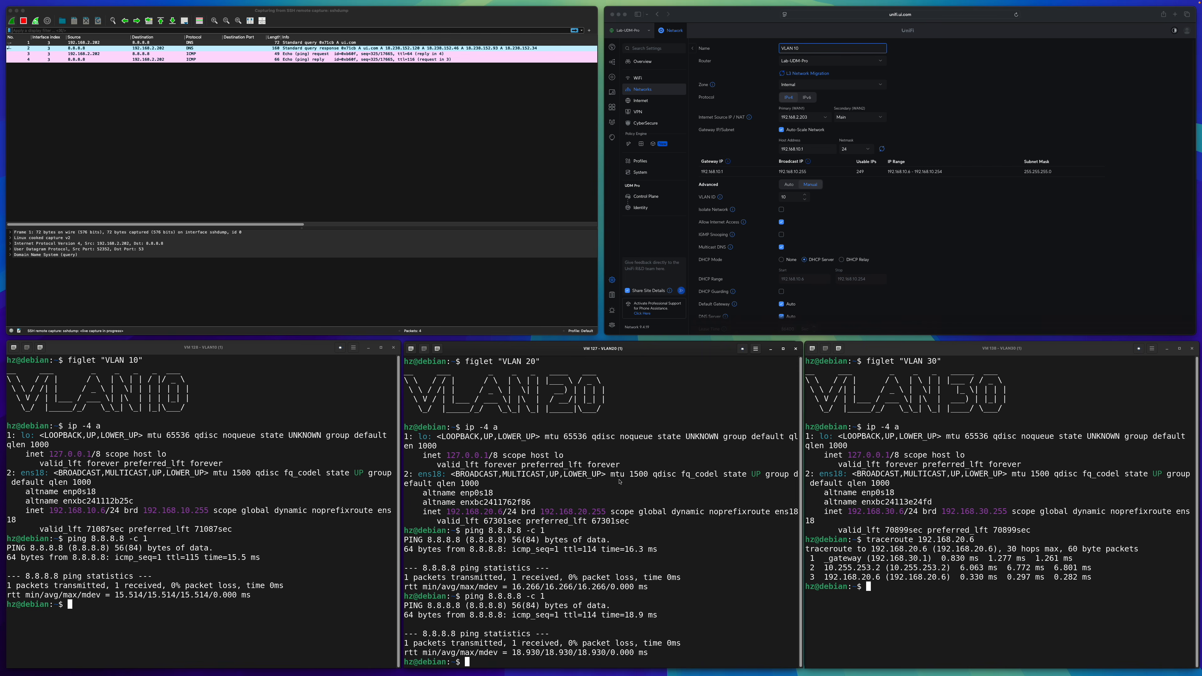
Repeat the single 8.8.8.8 ping from the VLAN 20 machine and check the translated source address in the new capture.
{"action": "key", "text": "Up"}
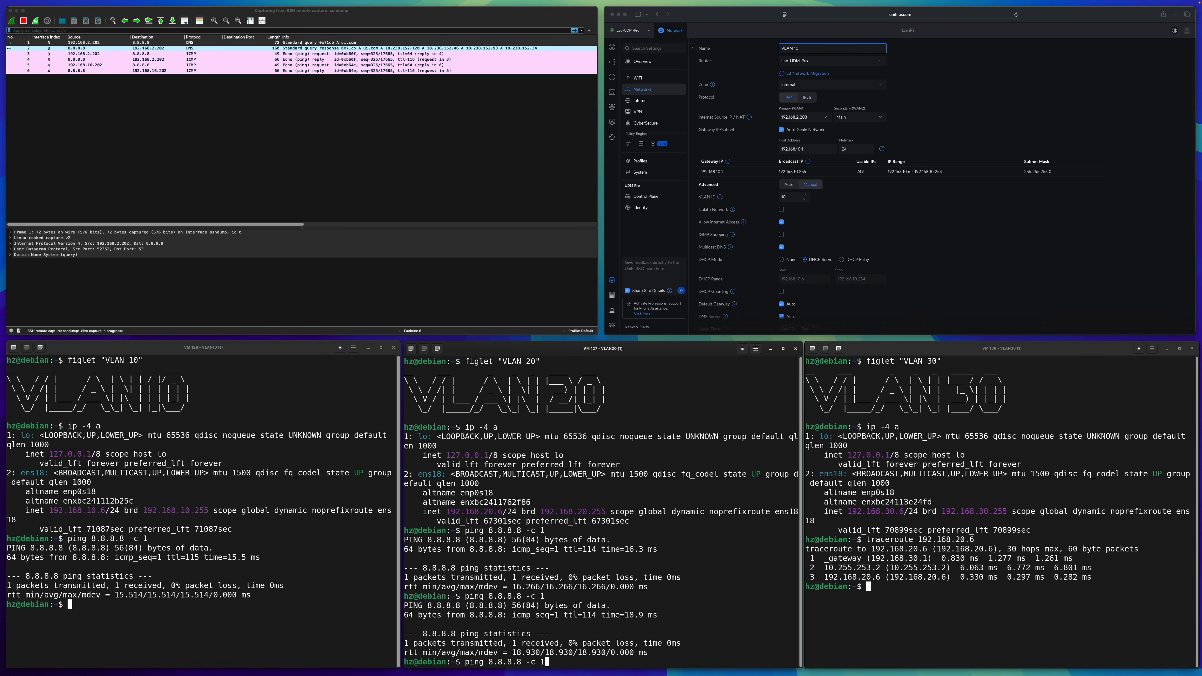
{"action": "key", "text": "Return"}
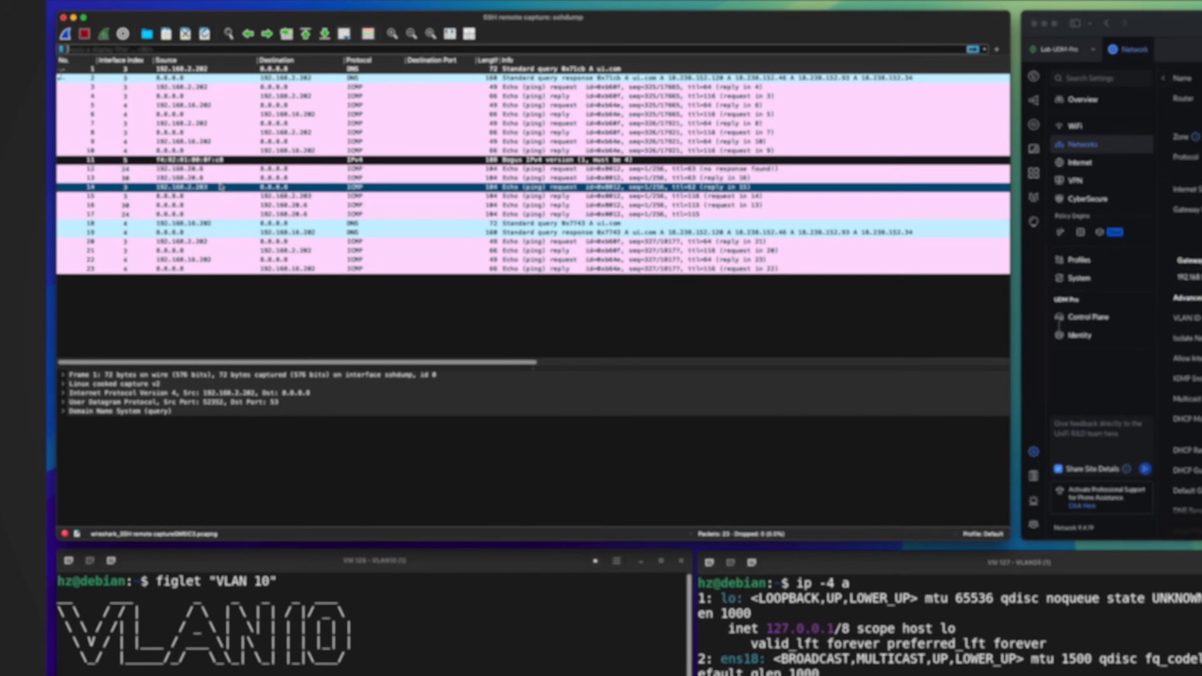
{"action": "left_click", "coordinate": [117, 133]}
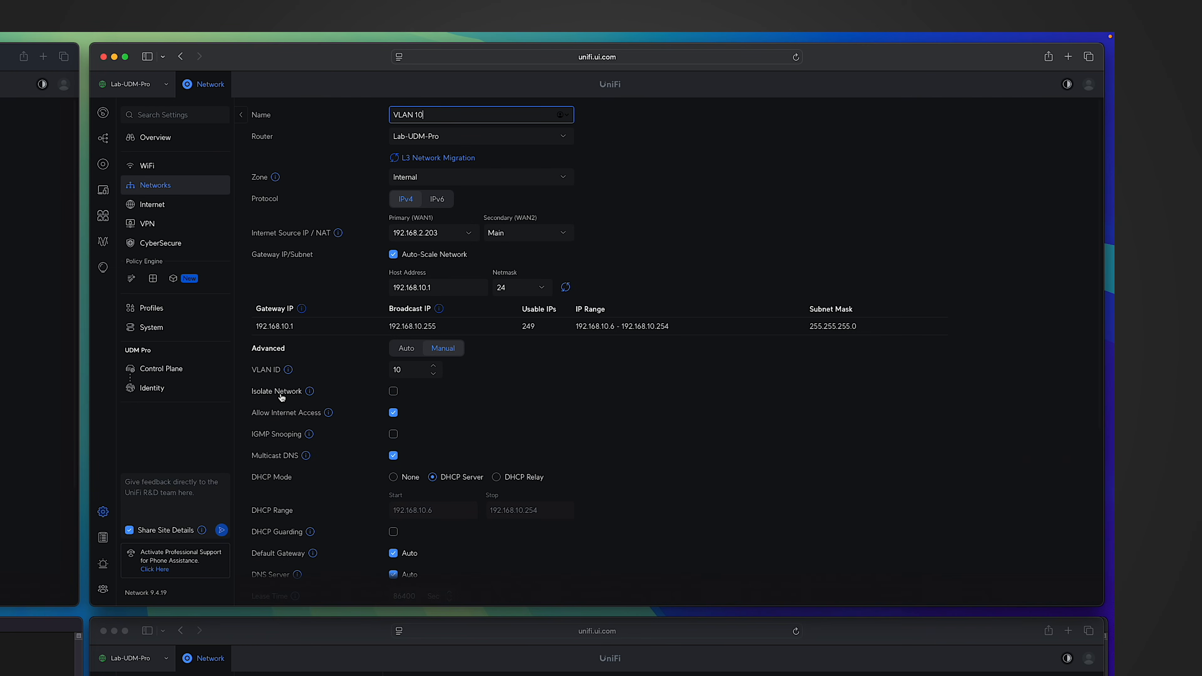
{"action": "mouse_move", "coordinate": [693, 228]}
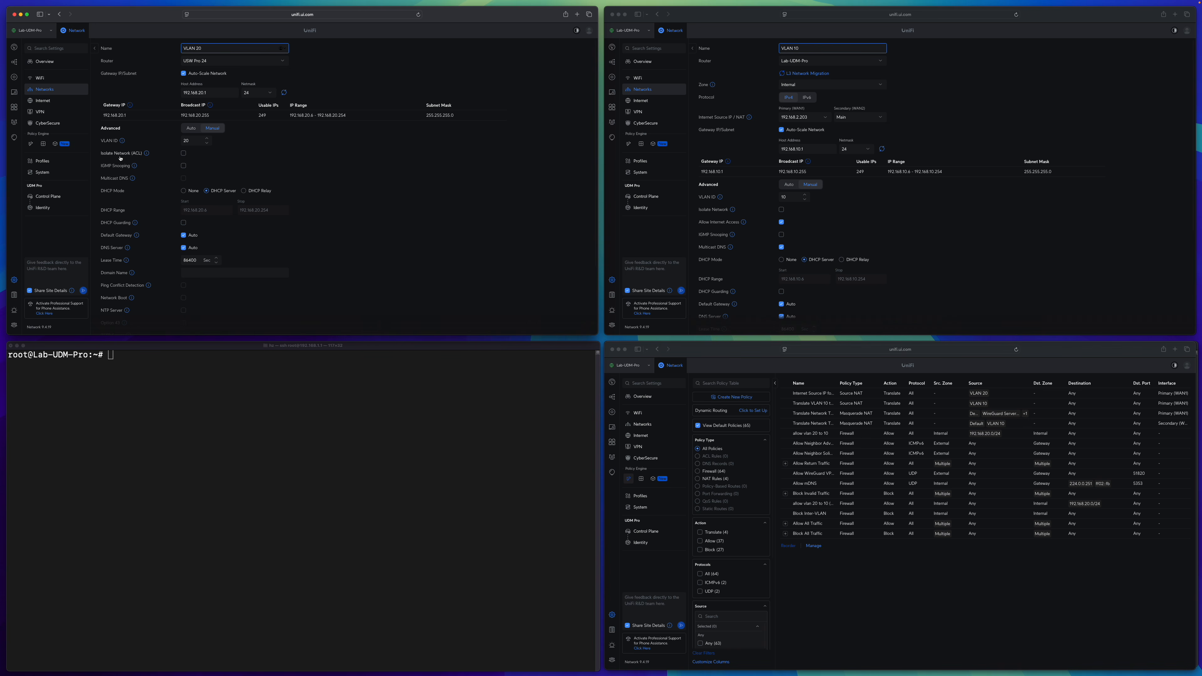
Enable Isolate Network for VLAN 10 and apply the change.
{"action": "left_click", "coordinate": [936, 223]}
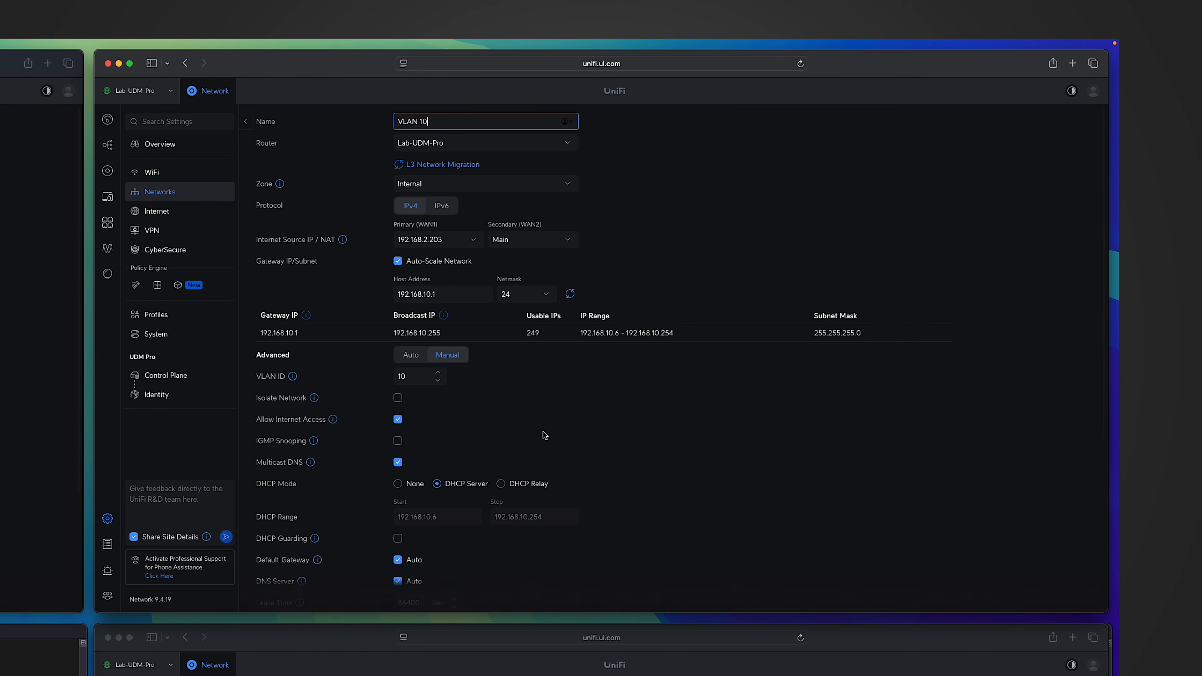
{"action": "left_click", "coordinate": [398, 398]}
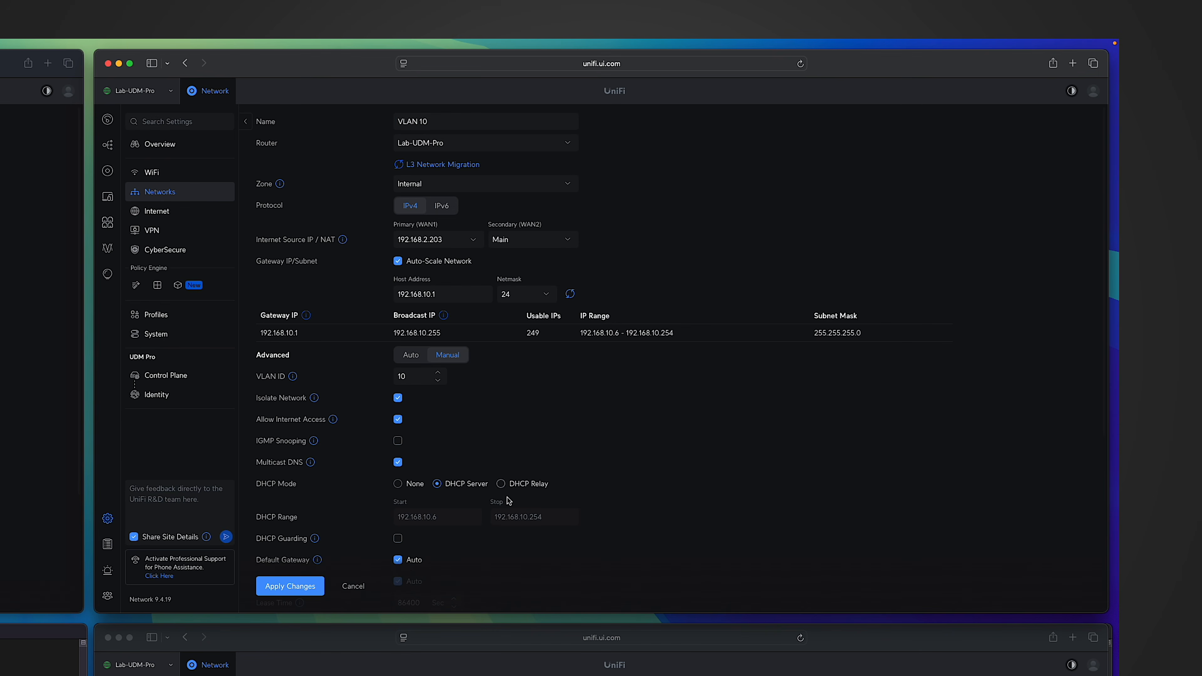
{"action": "left_click", "coordinate": [284, 586]}
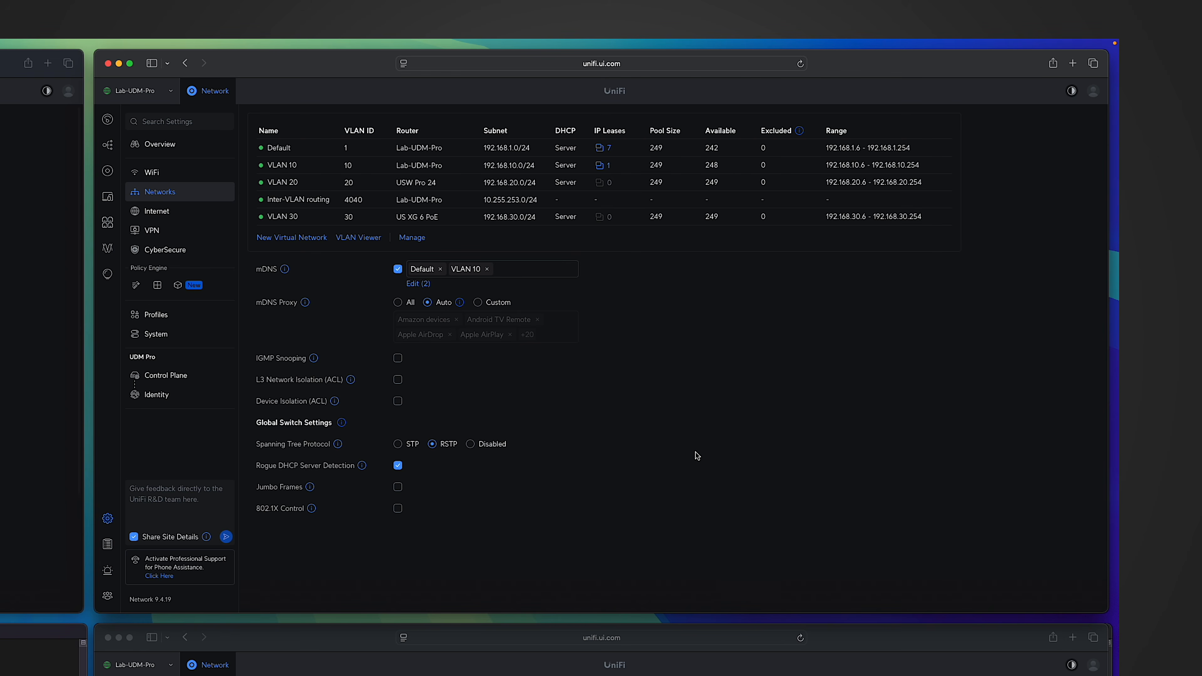
Filter the zone matrix to Internal-to-Internal policies and inspect the source and action of the Isolated Networks policy.
{"action": "left_click", "coordinate": [156, 286]}
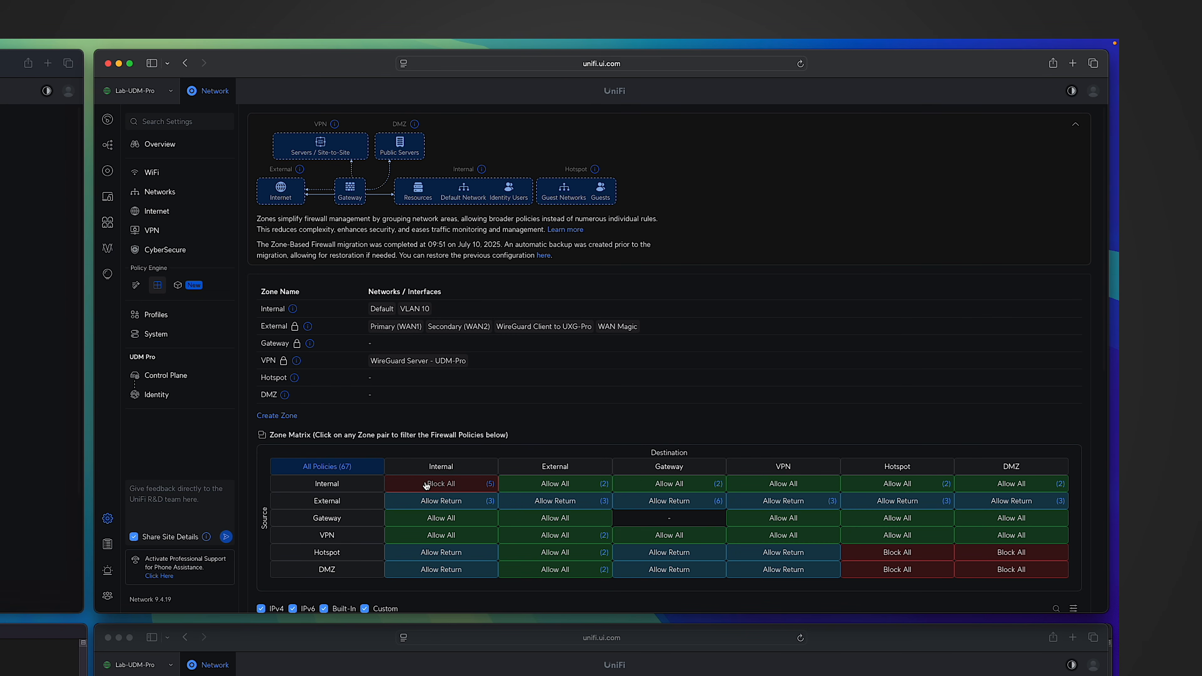
{"action": "left_click", "coordinate": [438, 484]}
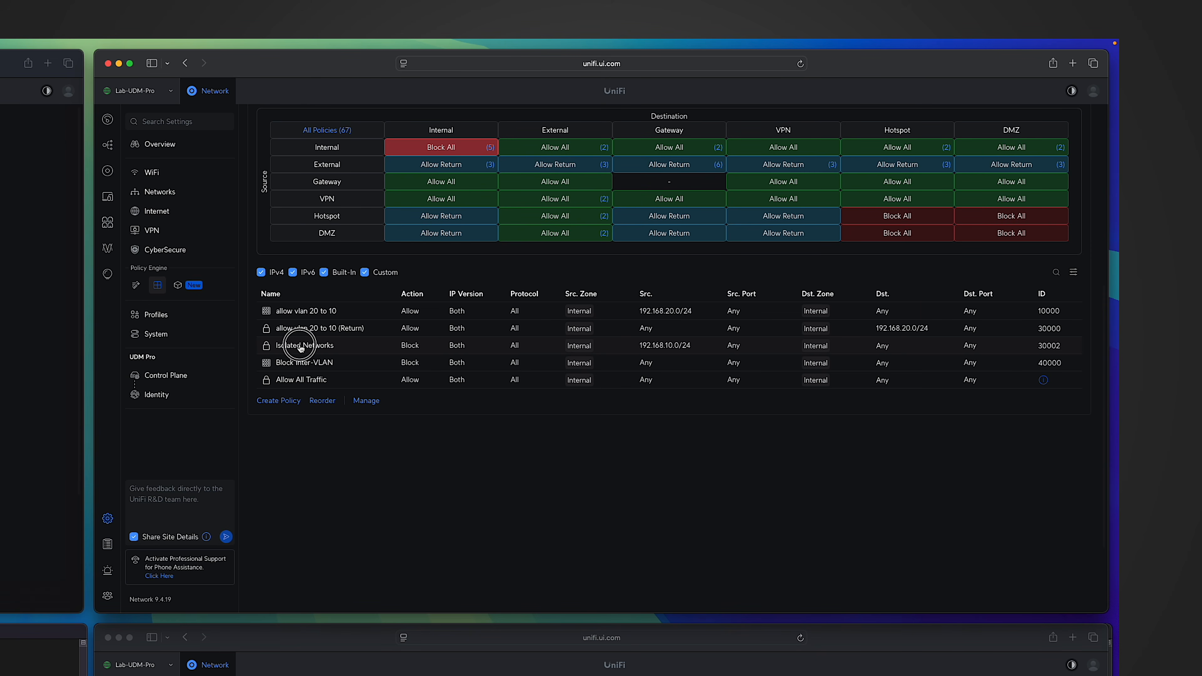
{"action": "left_click", "coordinate": [268, 348]}
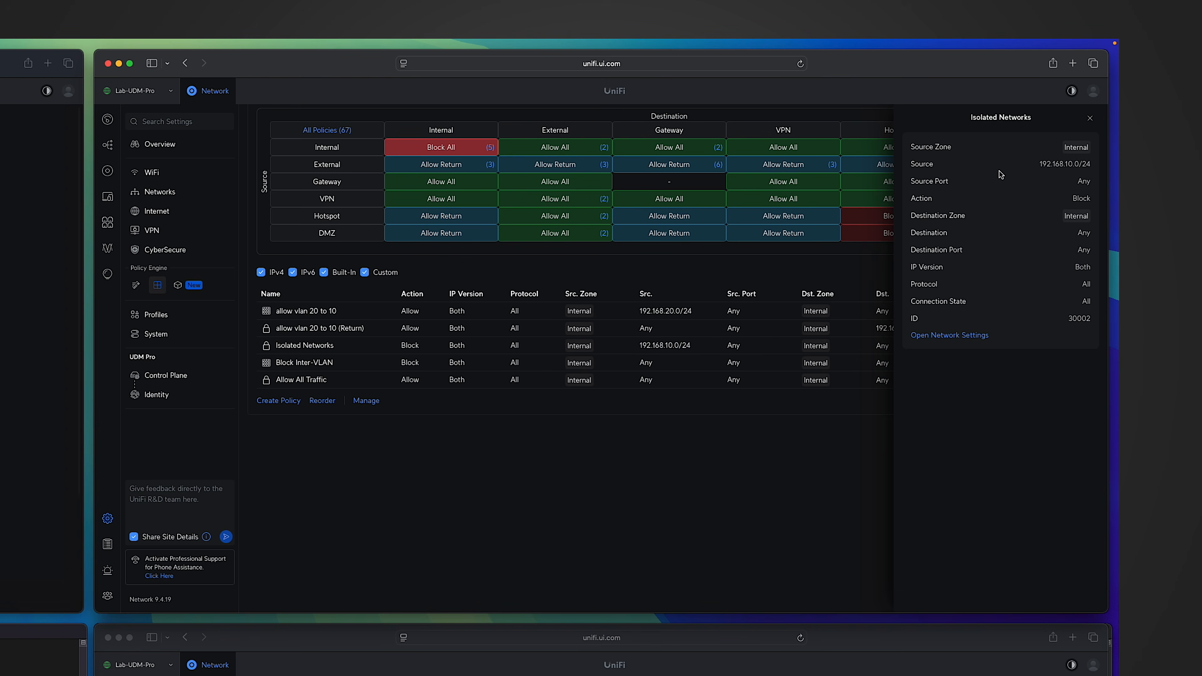
{"action": "left_click_drag", "start_coordinate": [1041, 164], "coordinate": [1089, 217]}
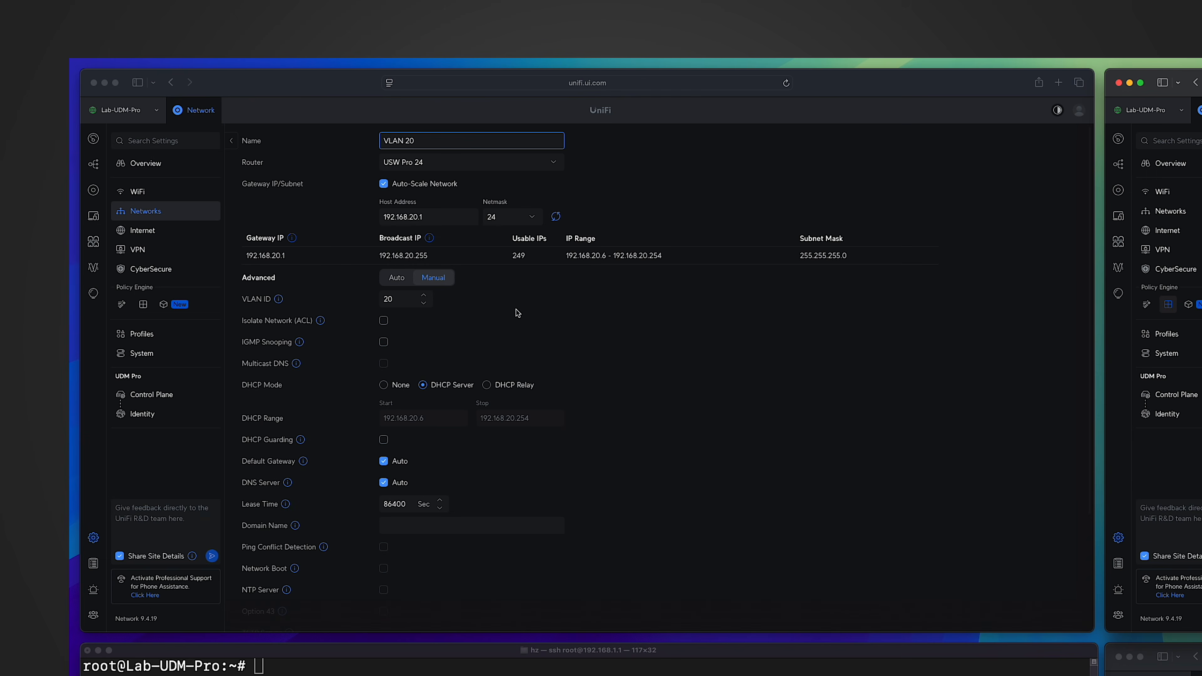
Enable Isolate Network (ACL) for VLAN 20, apply it, and check the policy table for a matching ACL rule.
{"action": "left_click", "coordinate": [383, 321]}
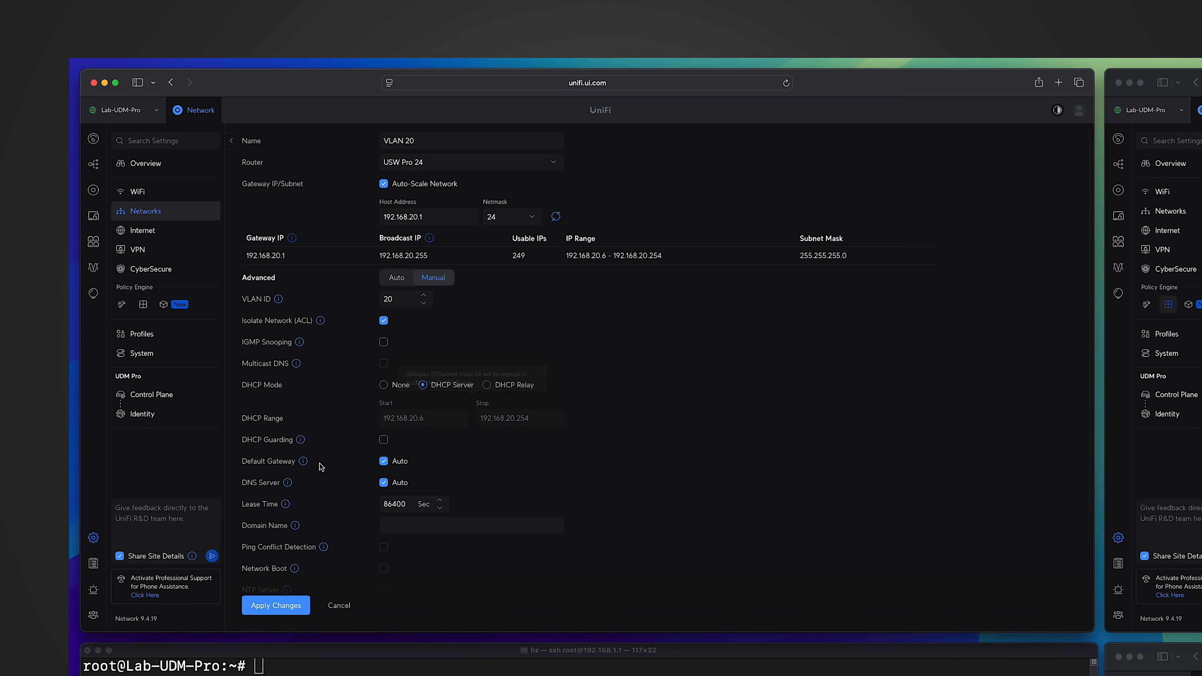
{"action": "left_click", "coordinate": [292, 609]}
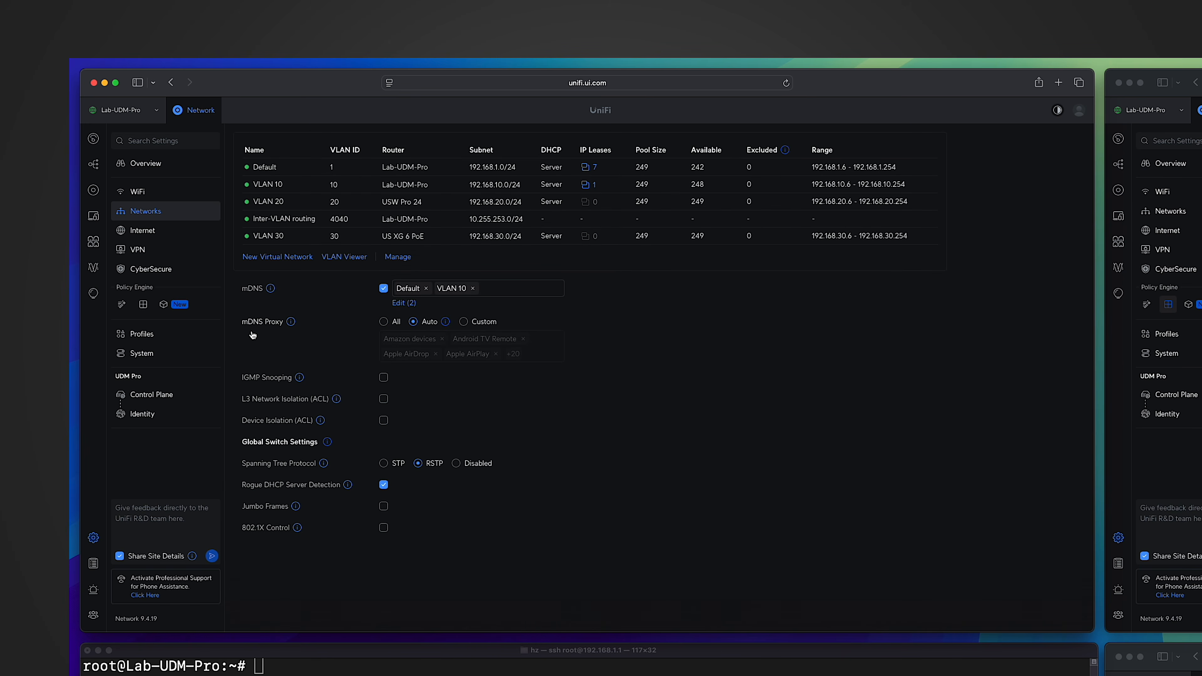
{"action": "left_click", "coordinate": [121, 305]}
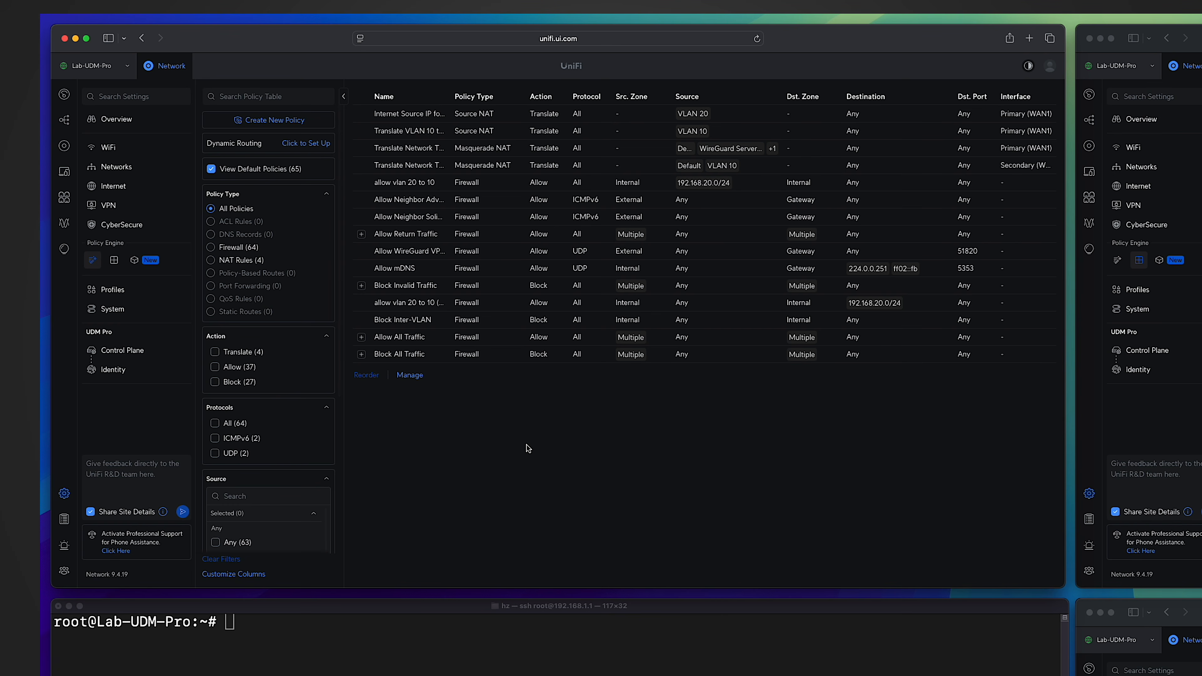
{"action": "mouse_move", "coordinate": [241, 222]}
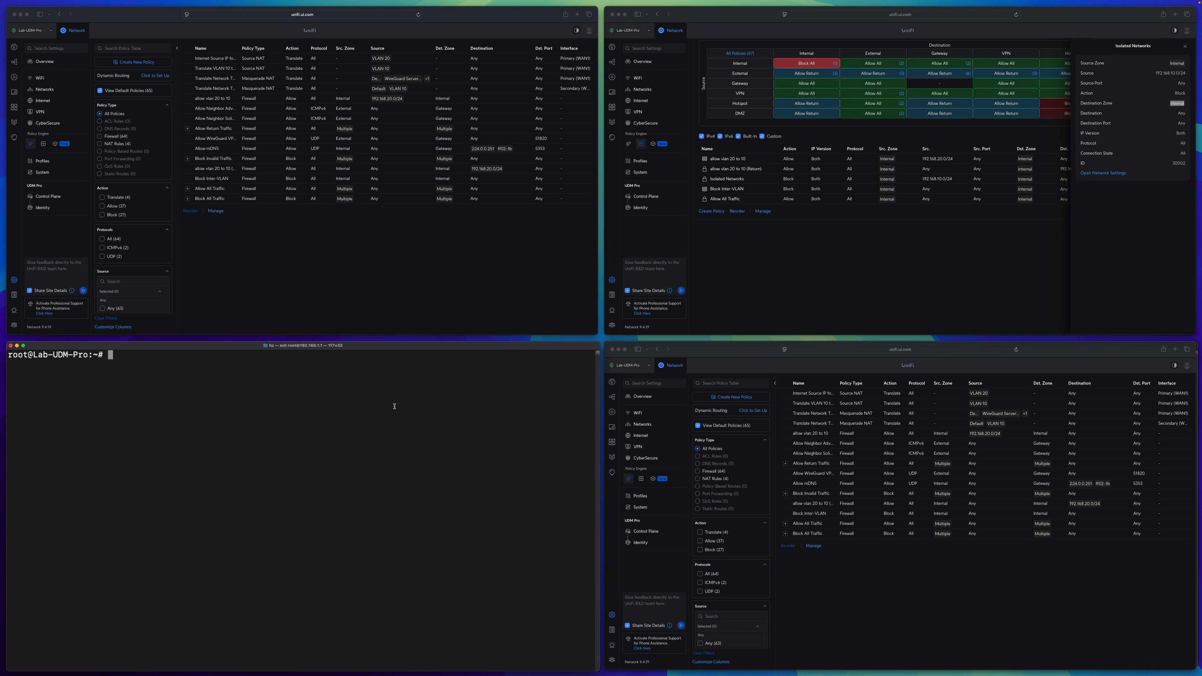
Leave the gateway's shell and open an SSH session to the switch at 192.168.1.7.
{"action": "type", "text": "exit"}
{"action": "key", "text": "Return"}
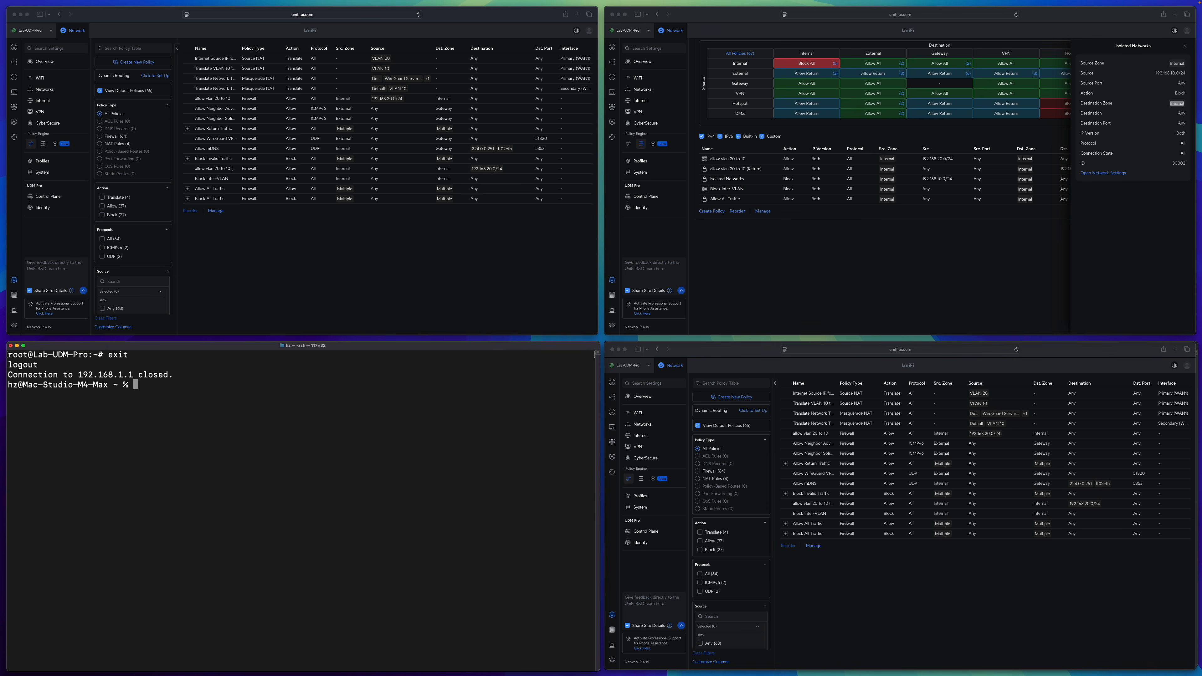
{"action": "type", "text": "ssh hz@192.168.1.7"}
{"action": "key", "text": "Return"}
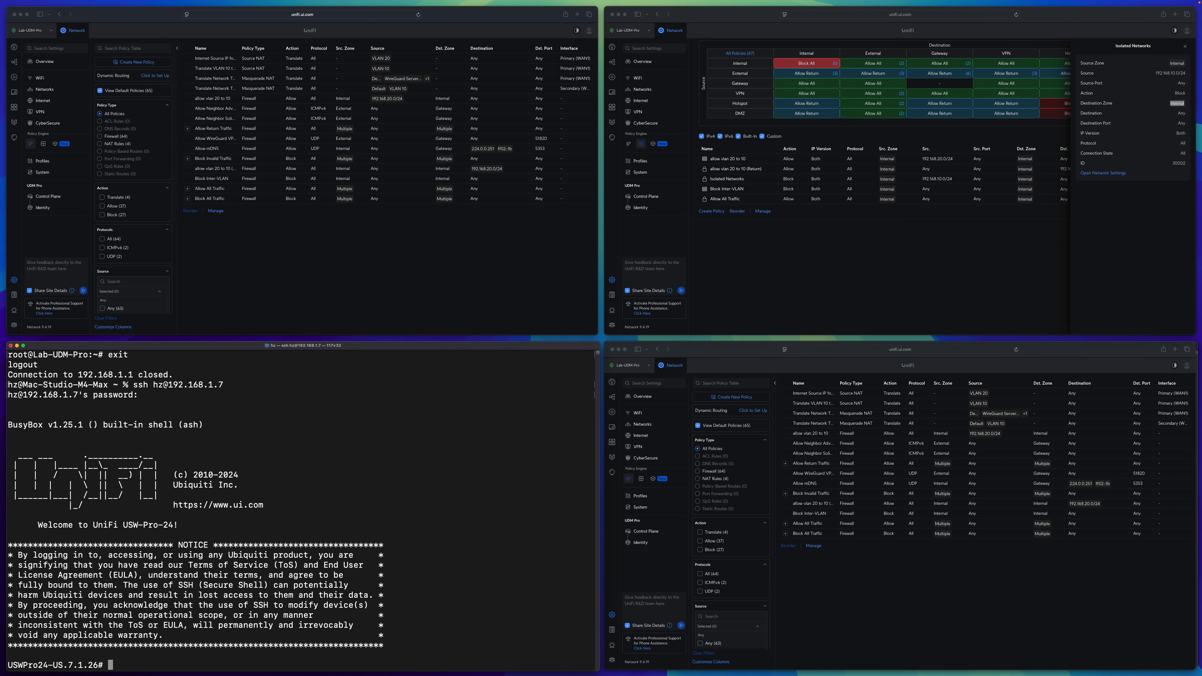
Open the switch's CLI with "telnet localhost" and enter configuration mode with "en" and "config".
{"action": "type", "text": "telnet localhost"}
{"action": "key", "text": "Return"}
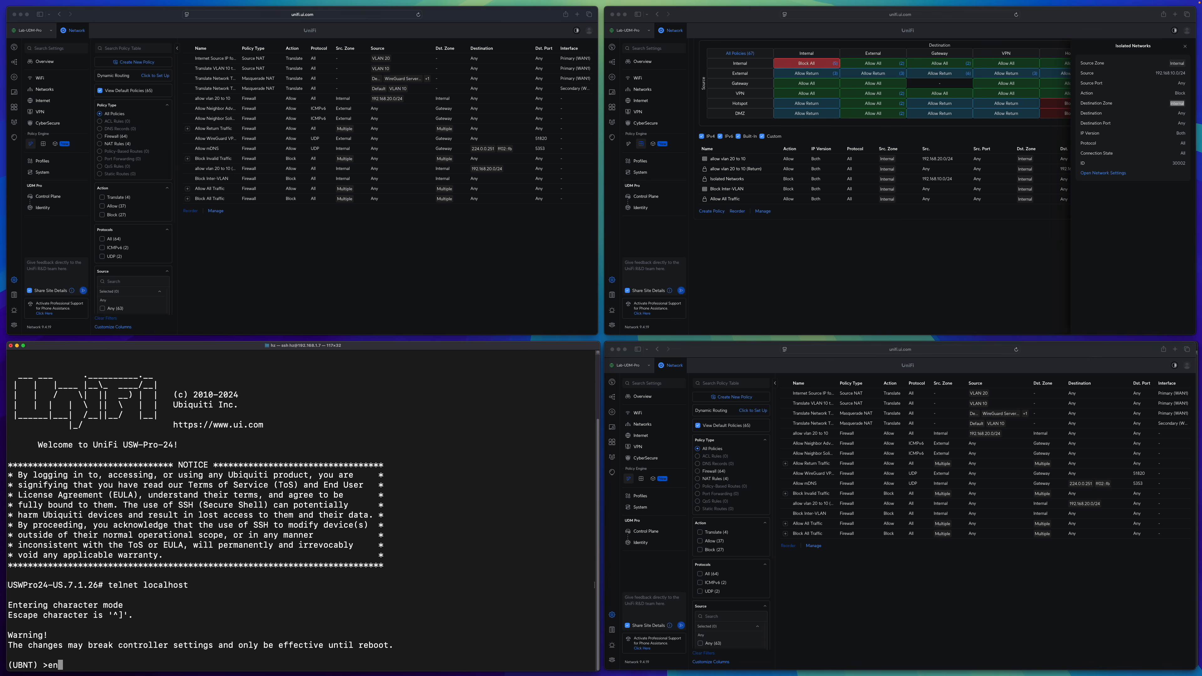
{"action": "type", "text": "en"}
{"action": "key", "text": "Return"}
{"action": "type", "text": "config"}
{"action": "key", "text": "Return"}
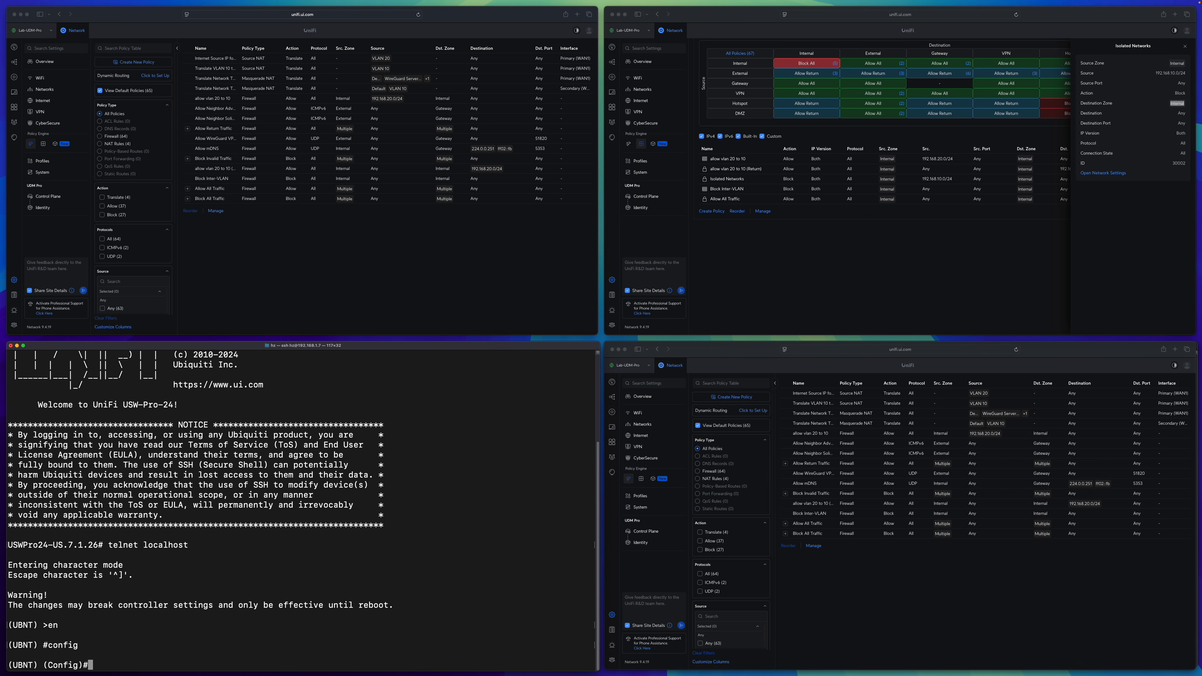
List the switch's ACLs with "show ip access-lists" and display the rules of guest-public.
{"action": "type", "text": "show ip access-lists"}
{"action": "key", "text": "Return"}
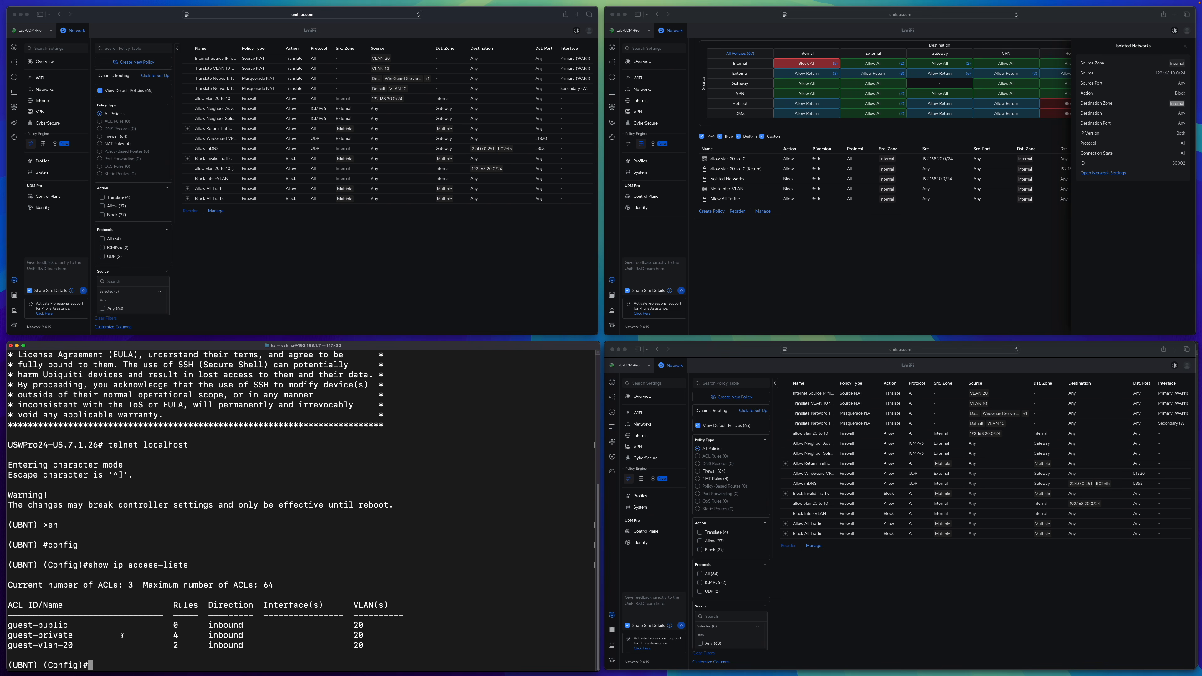
{"action": "key", "text": "Up"}
{"action": "type", "text": "guest-public"}
{"action": "key", "text": "Return"}
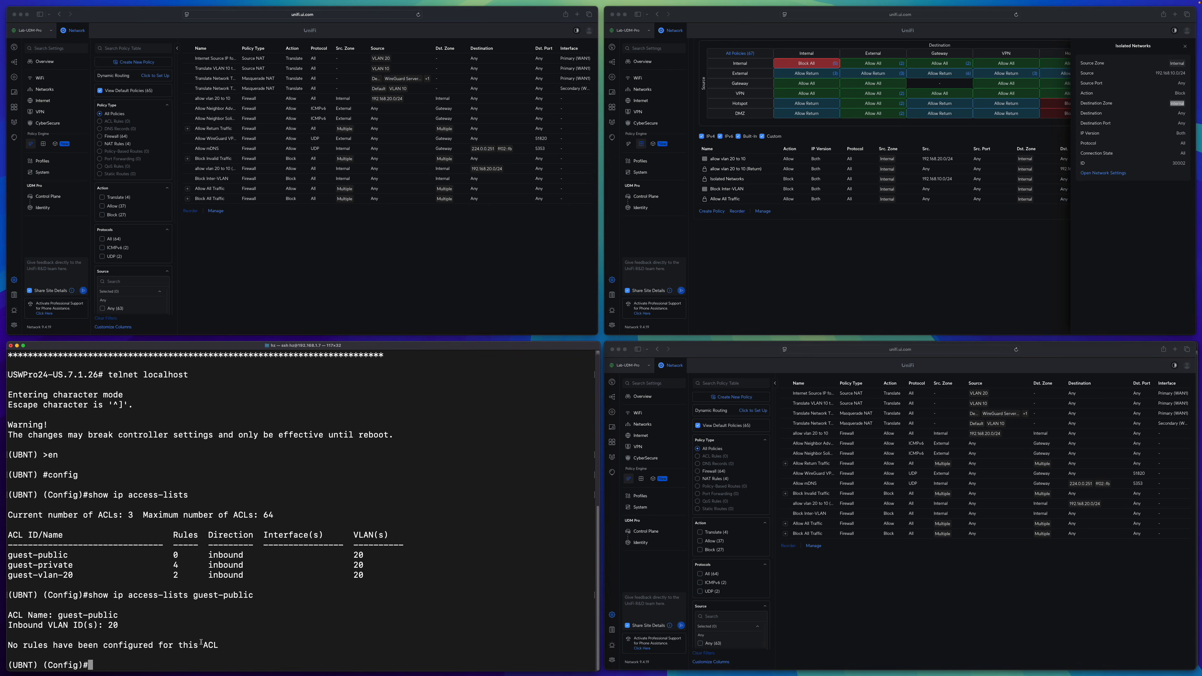
Run "show ip access-lists guest-private" to examine that ACL's deny and permit rules.
{"action": "key", "text": "Up"}
{"action": "key", "text": "BackSpace"}
{"action": "key", "text": "BackSpace"}
{"action": "key", "text": "BackSpace"}
{"action": "key", "text": "BackSpace"}
{"action": "key", "text": "BackSpace"}
{"action": "key", "text": "BackSpace"}
{"action": "type", "text": "-private"}
{"action": "key", "text": "Return"}
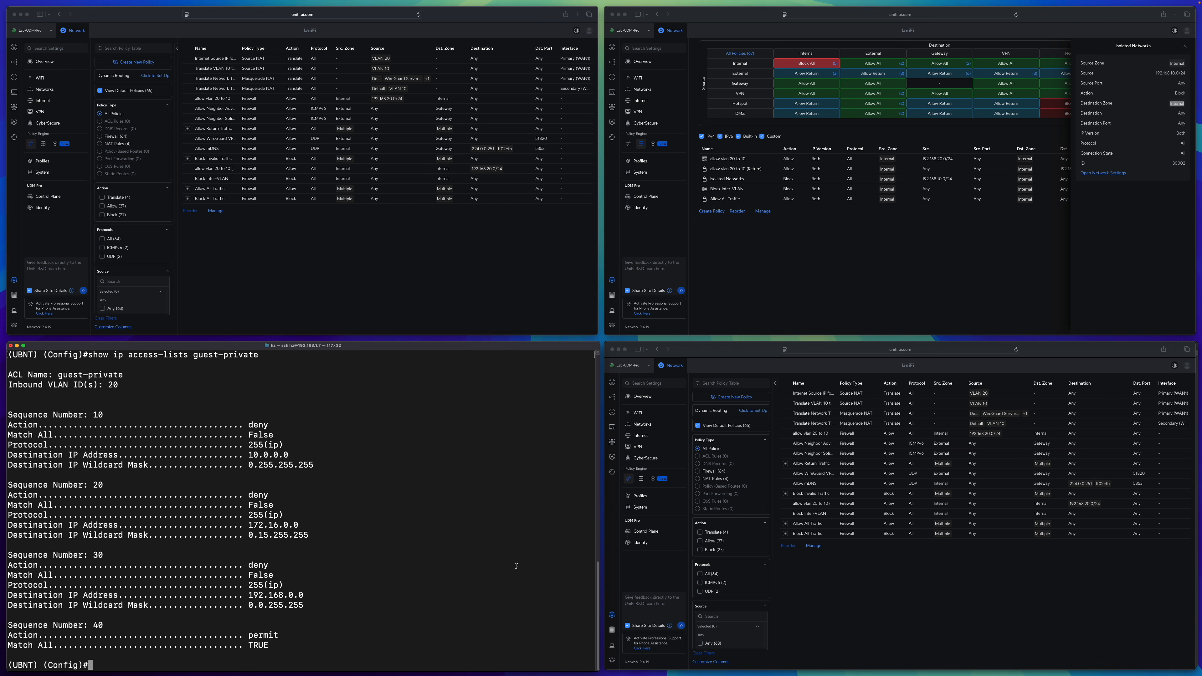
Run "show ip access-lists guest-vlan-20" and examine the destination IP addresses of its two rules.
{"action": "key", "text": "Up"}
{"action": "key", "text": "BackSpace"}
{"action": "key", "text": "BackSpace"}
{"action": "key", "text": "BackSpace"}
{"action": "key", "text": "BackSpace"}
{"action": "key", "text": "BackSpace"}
{"action": "key", "text": "BackSpace"}
{"action": "key", "text": "BackSpace"}
{"action": "type", "text": "vlan-20"}
{"action": "key", "text": "Return"}
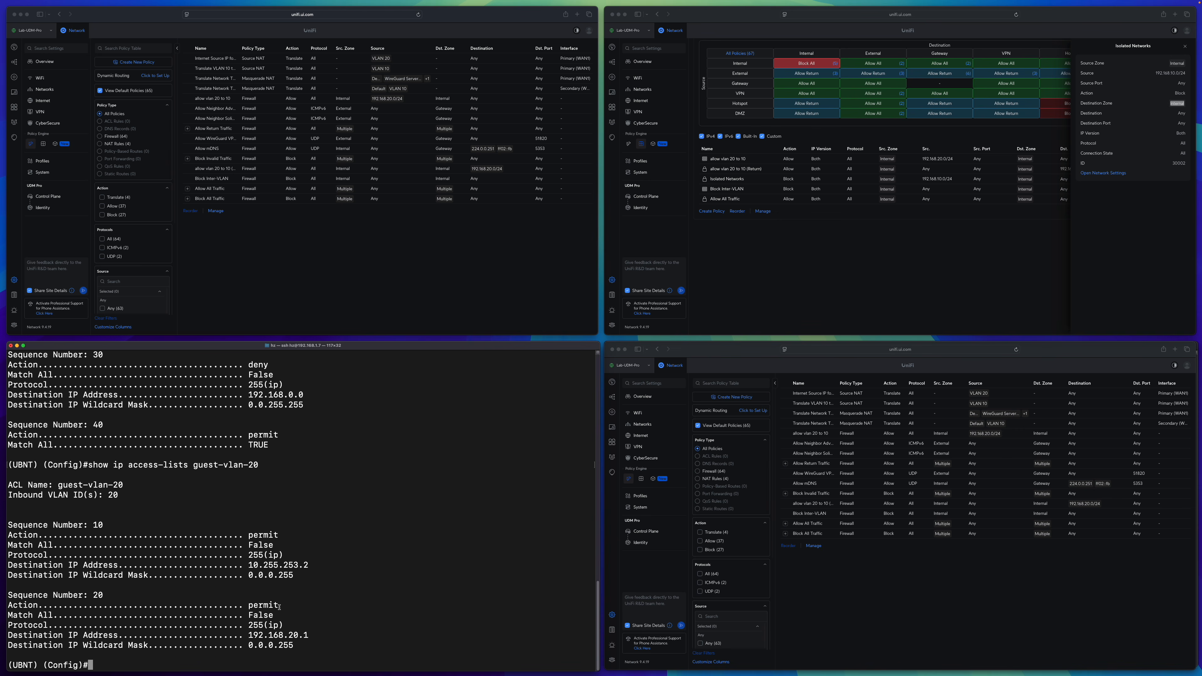
{"action": "left_click_drag", "start_coordinate": [249, 562], "coordinate": [310, 565]}
{"action": "left_click_drag", "start_coordinate": [249, 635], "coordinate": [308, 634]}
Exit the switch's CLI and run "ip -4 a" to identify the addresses of the rt_v4040 and rt_v20 interfaces.
{"action": "type", "text": "exit"}
{"action": "key", "text": "Return"}
{"action": "type", "text": "exit"}
{"action": "key", "text": "Return"}
{"action": "type", "text": "exit"}
{"action": "key", "text": "Return"}
{"action": "type", "text": "ip -4 "}
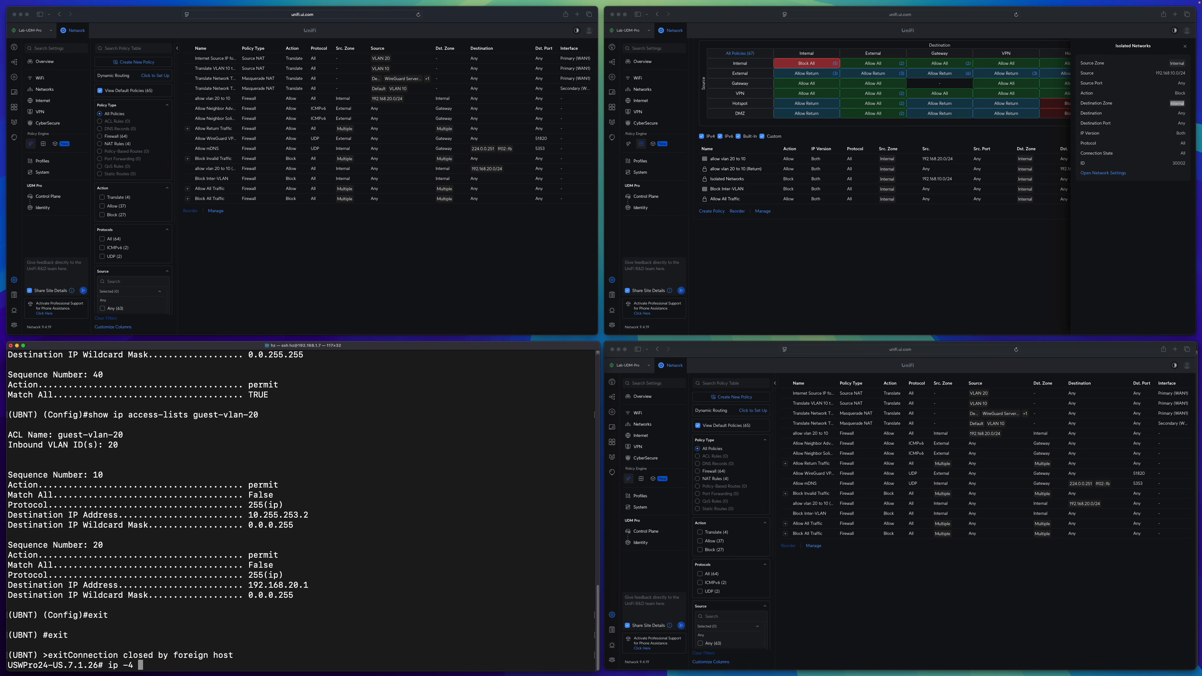
{"action": "type", "text": "a"}
{"action": "key", "text": "Return"}
{"action": "mouse_move", "coordinate": [50, 635]}
{"action": "left_mouse_down"}
{"action": "mouse_move", "coordinate": [115, 634]}
{"action": "mouse_move", "coordinate": [56, 634]}
{"action": "left_mouse_up"}
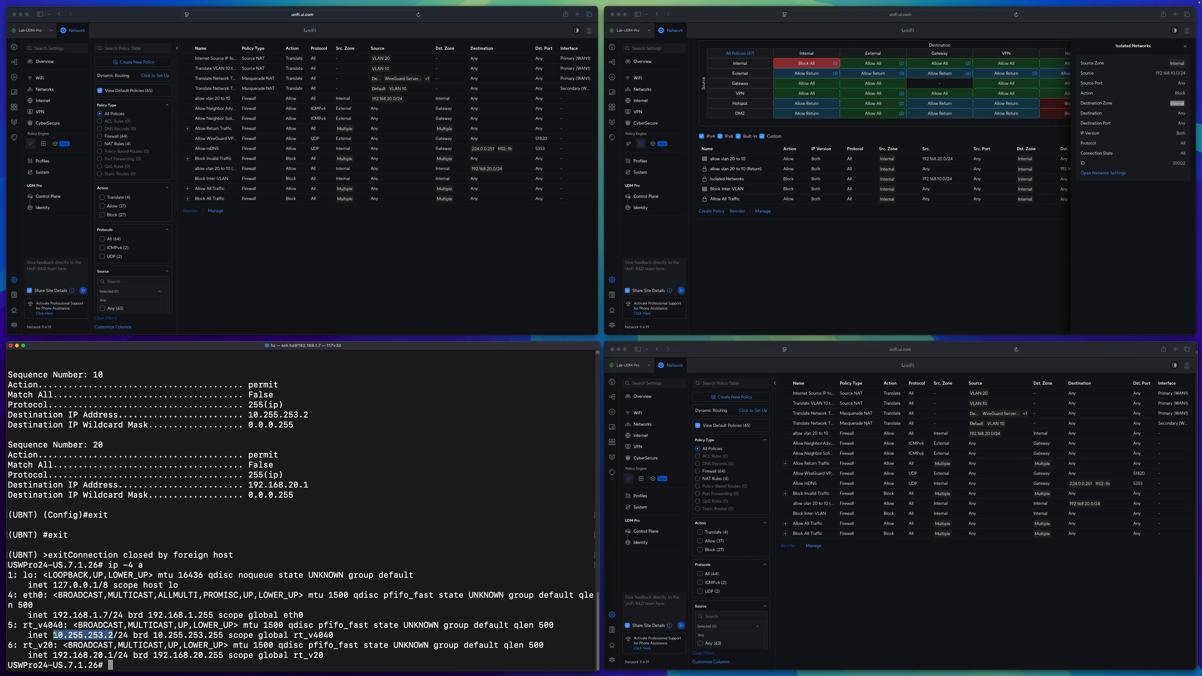
{"action": "left_click_drag", "start_coordinate": [53, 656], "coordinate": [114, 655]}
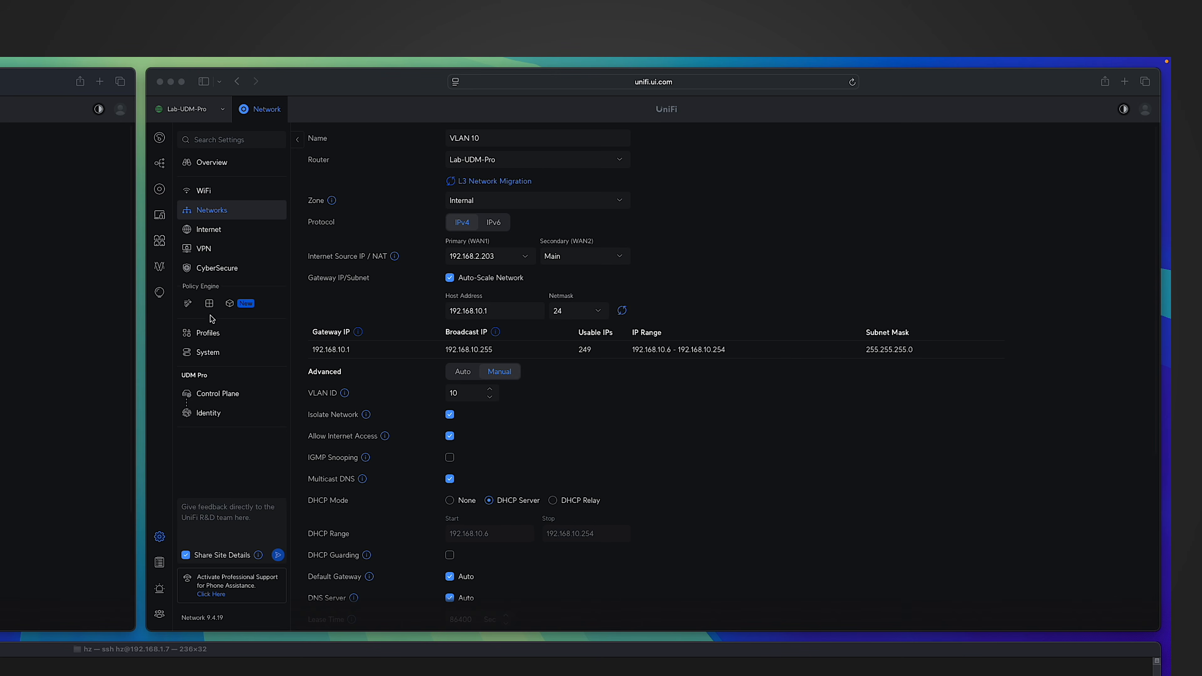
Review the Internal-to-External policies, turn off Allow Internet Access for VLAN 10, and apply the change.
{"action": "left_click", "coordinate": [209, 303]}
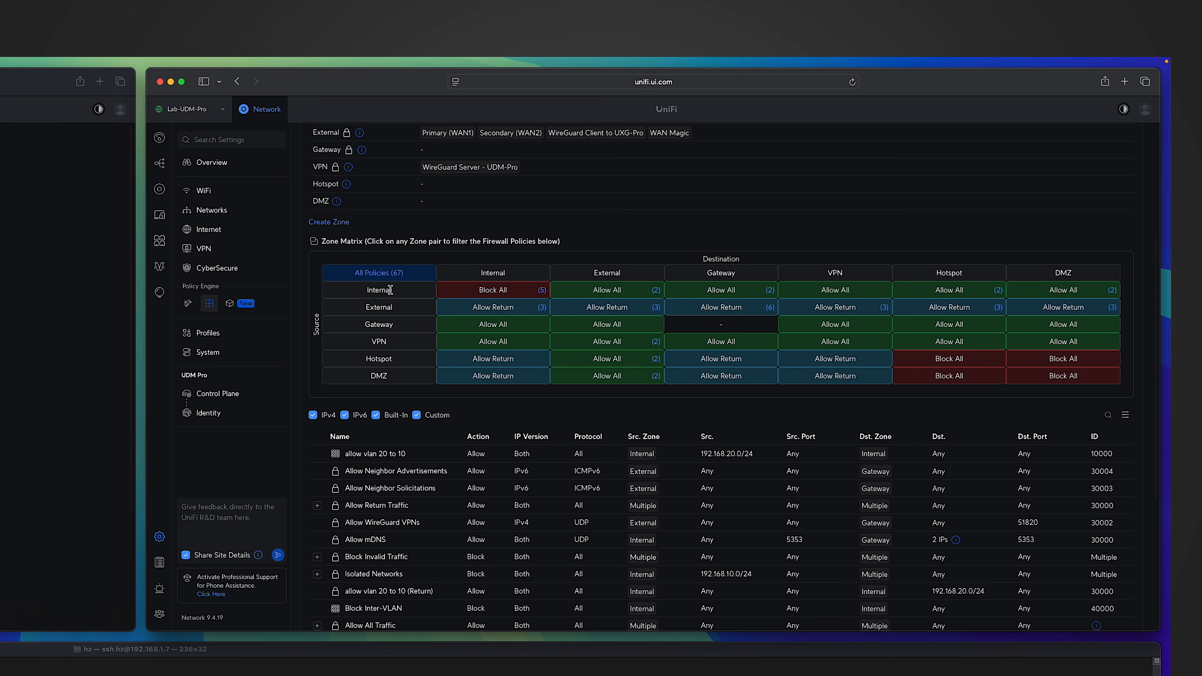
{"action": "left_click", "coordinate": [599, 291]}
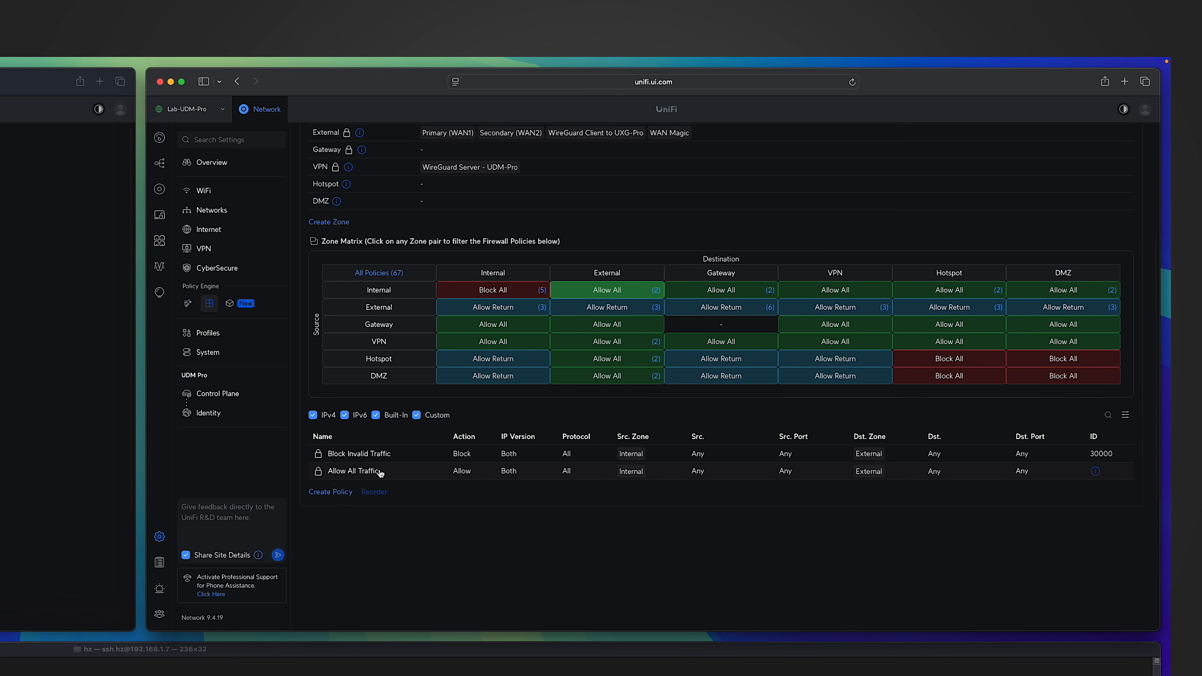
{"action": "left_click", "coordinate": [213, 210]}
{"action": "left_click", "coordinate": [344, 179]}
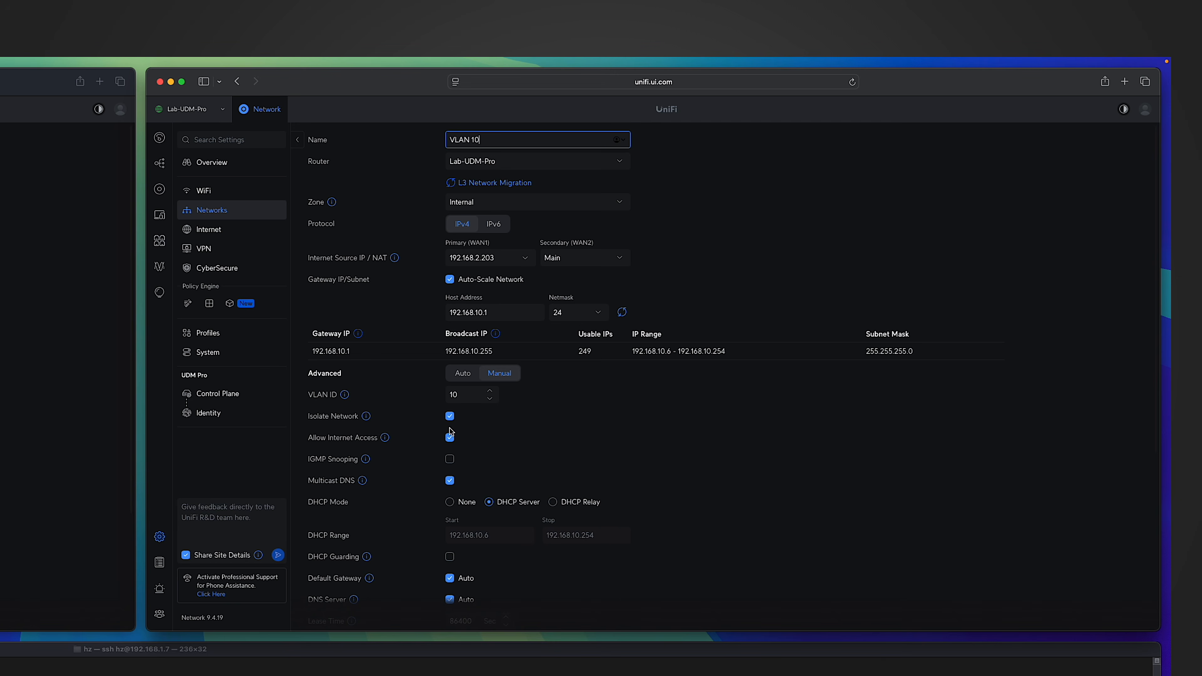
{"action": "left_click", "coordinate": [449, 437]}
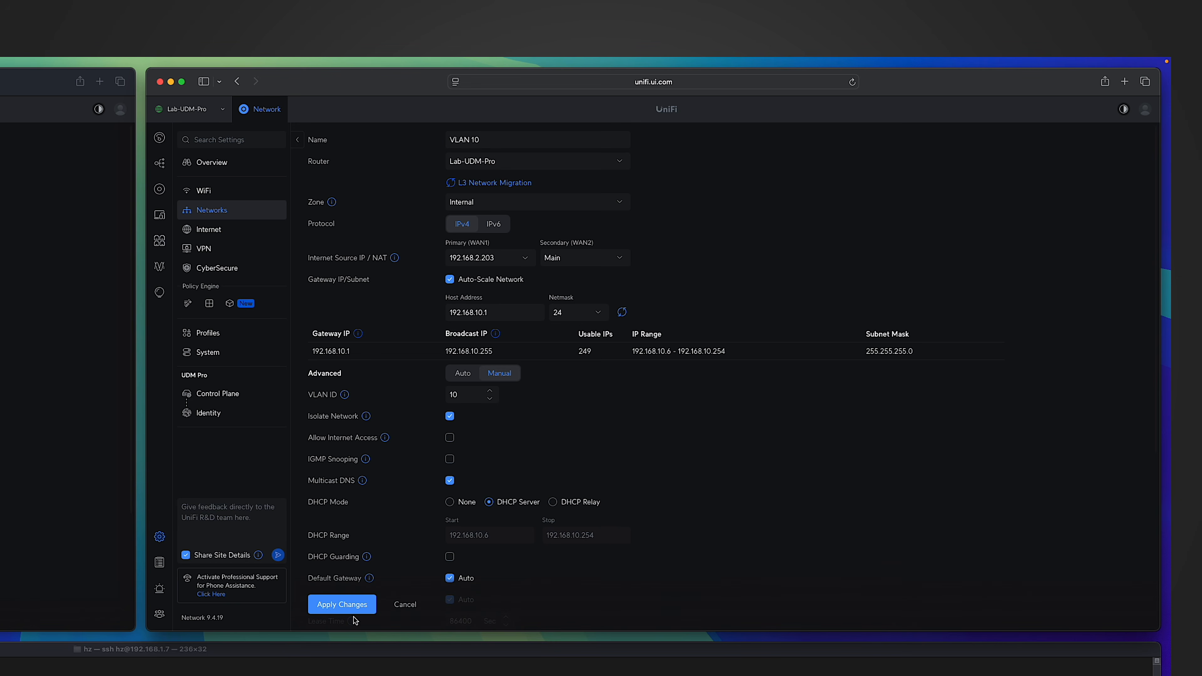
{"action": "left_click", "coordinate": [339, 608]}
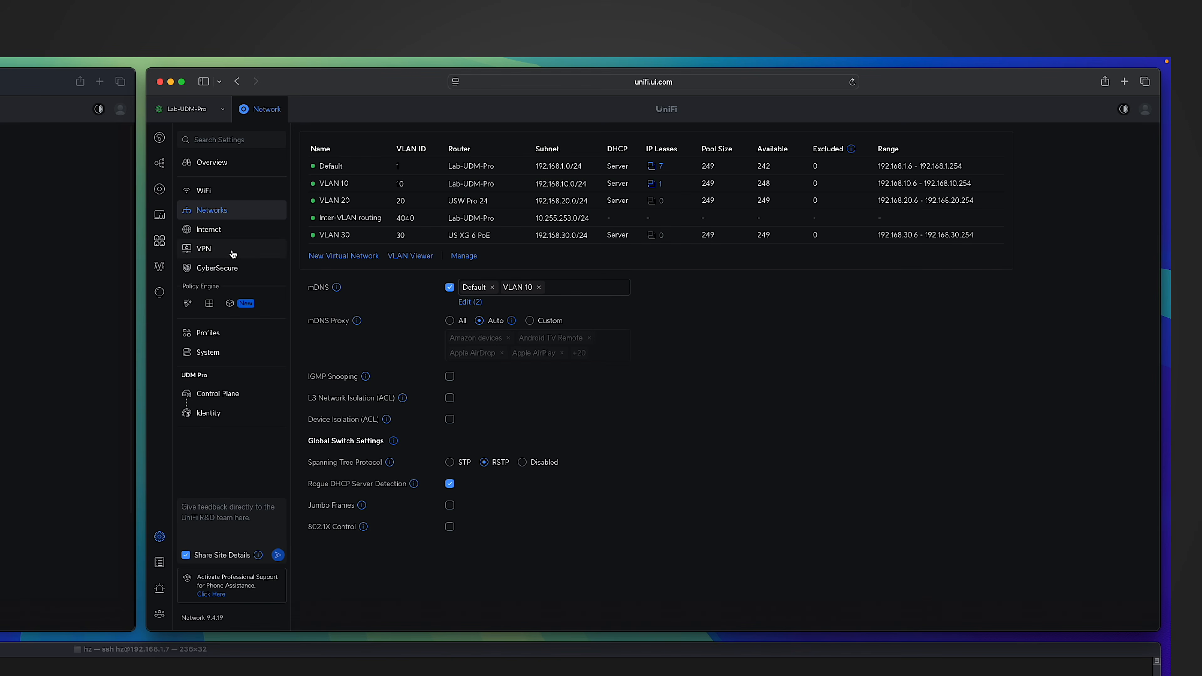
Open the "Block 192.168.10.0/24 Internet Access" policy between Internal and External and inspect its source, action and destination zone.
{"action": "left_click", "coordinate": [209, 303]}
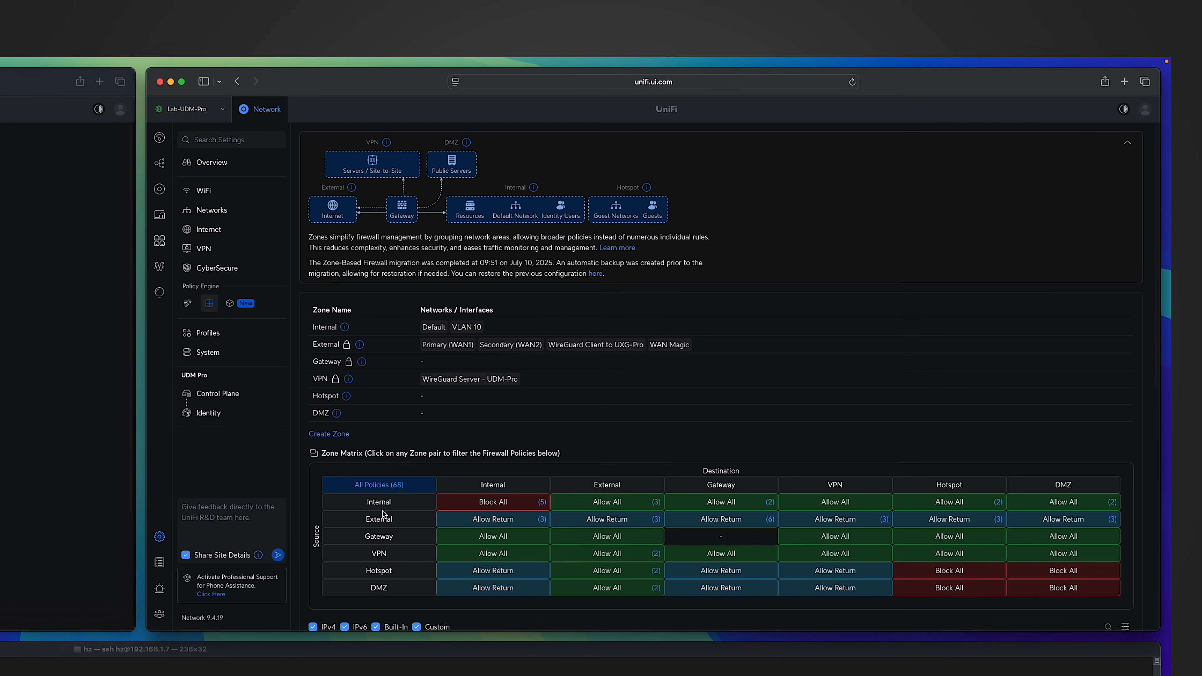
{"action": "left_click", "coordinate": [627, 506]}
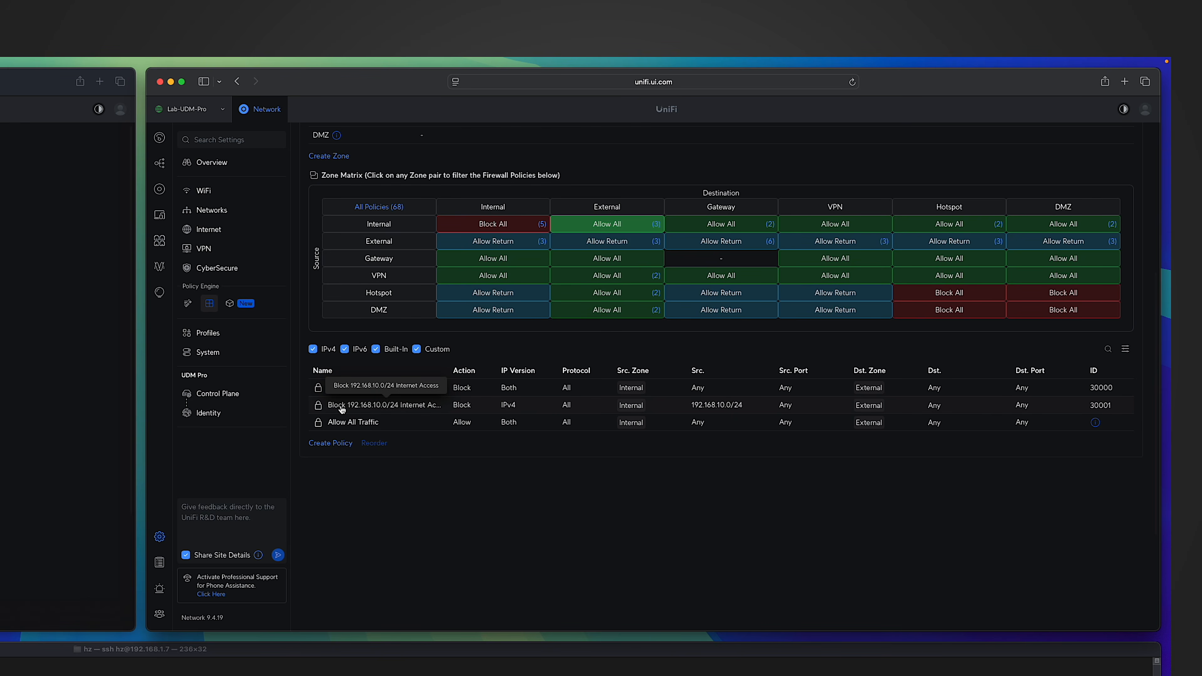
{"action": "left_click", "coordinate": [342, 409]}
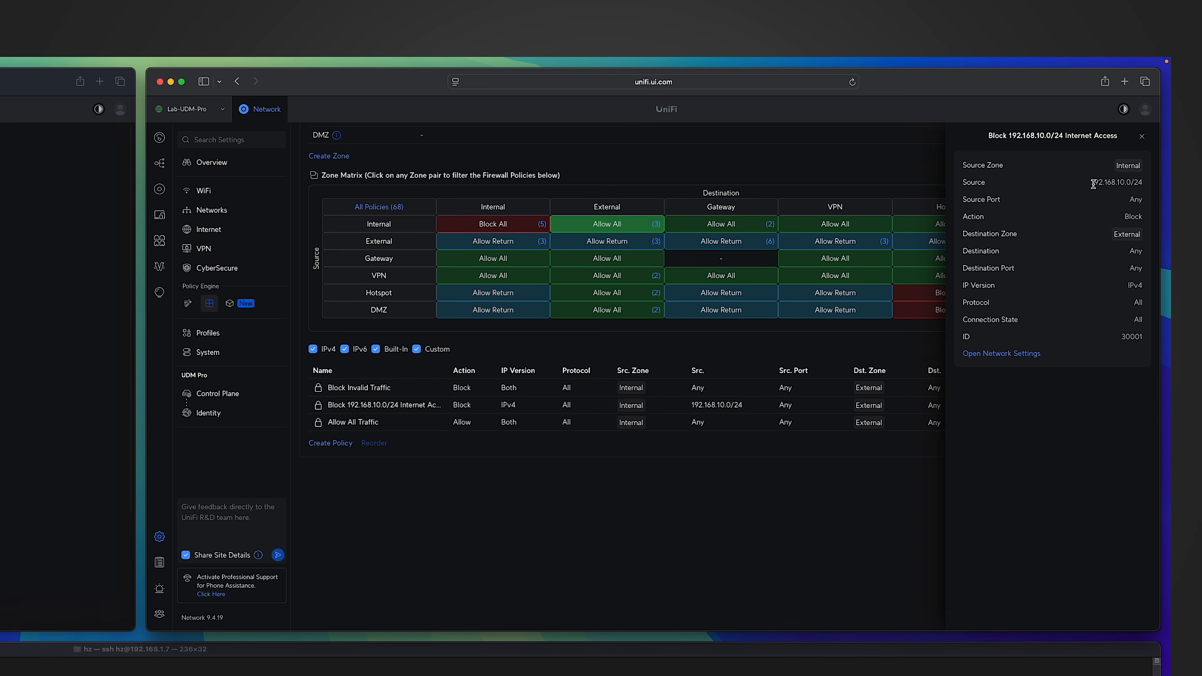
{"action": "left_click_drag", "start_coordinate": [1089, 182], "coordinate": [1135, 182]}
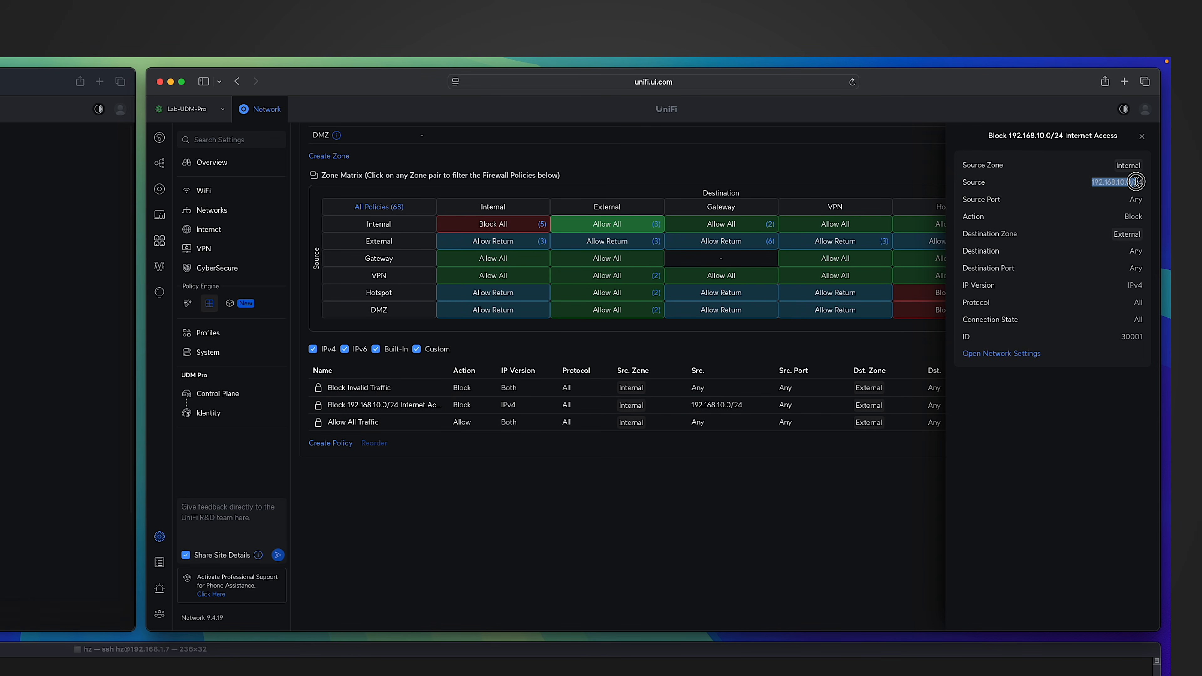
{"action": "left_click", "coordinate": [1130, 215]}
{"action": "left_click_drag", "start_coordinate": [1115, 236], "coordinate": [1142, 235]}
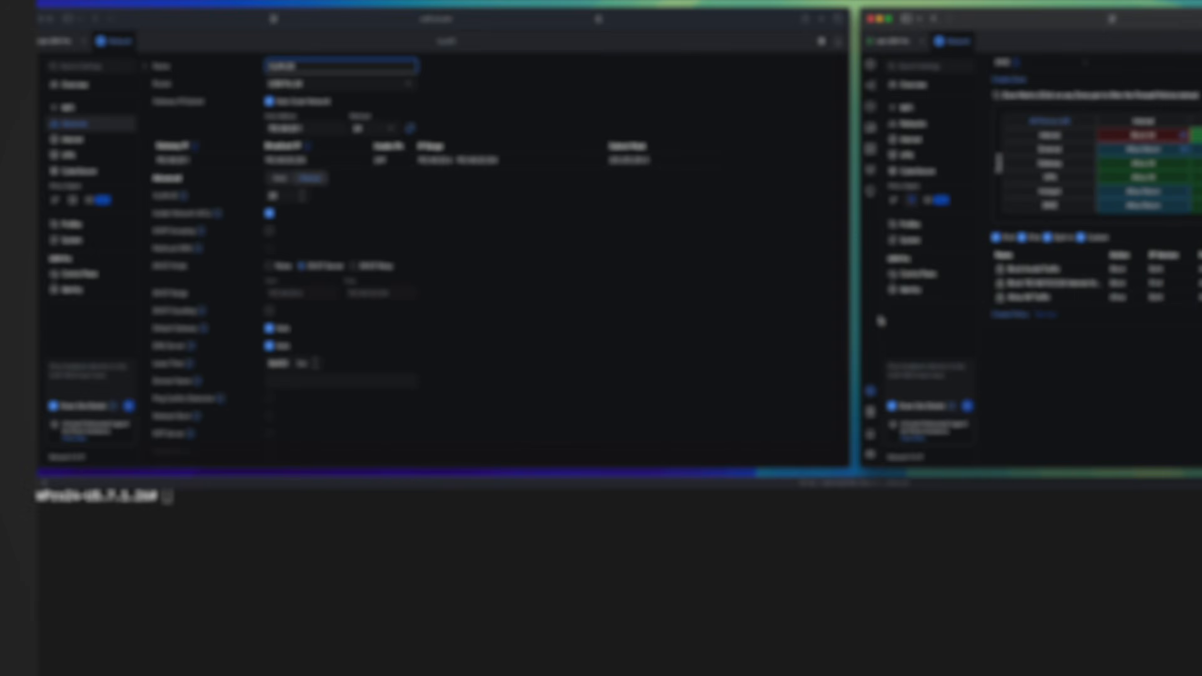
Repeat the single 8.8.8.8 ping from the VLAN 20 machine to test its internet access under isolation.
{"action": "left_click", "coordinate": [421, 232]}
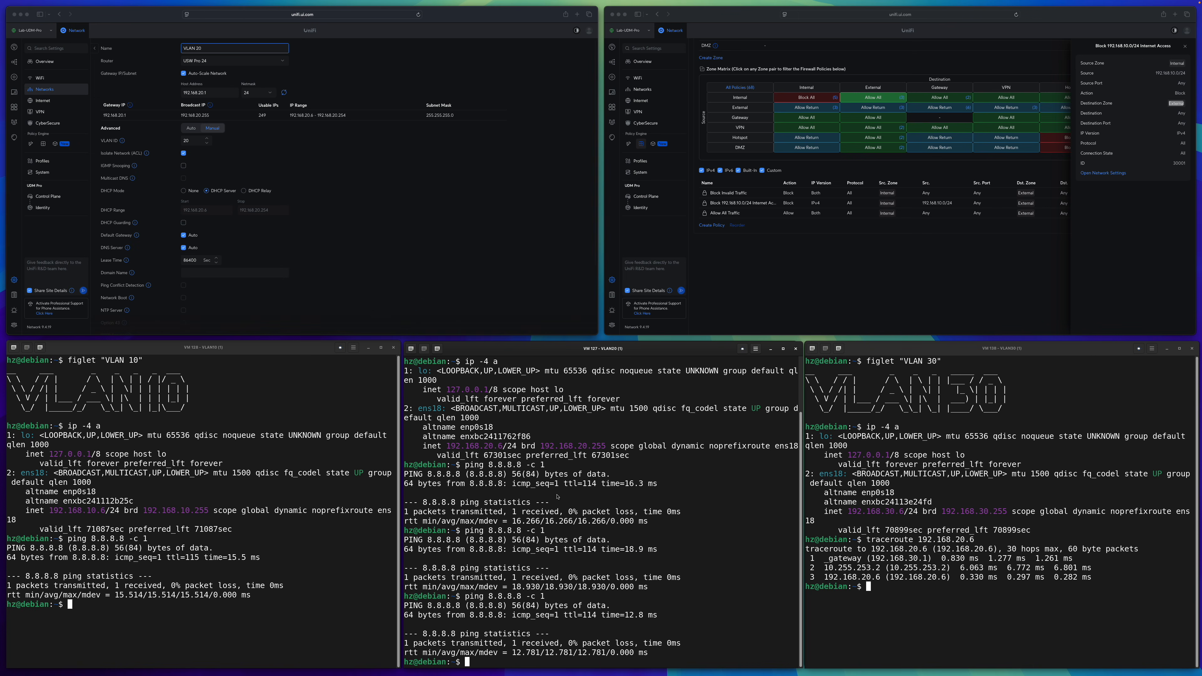
{"action": "key", "text": "Up"}
{"action": "key", "text": "Return"}
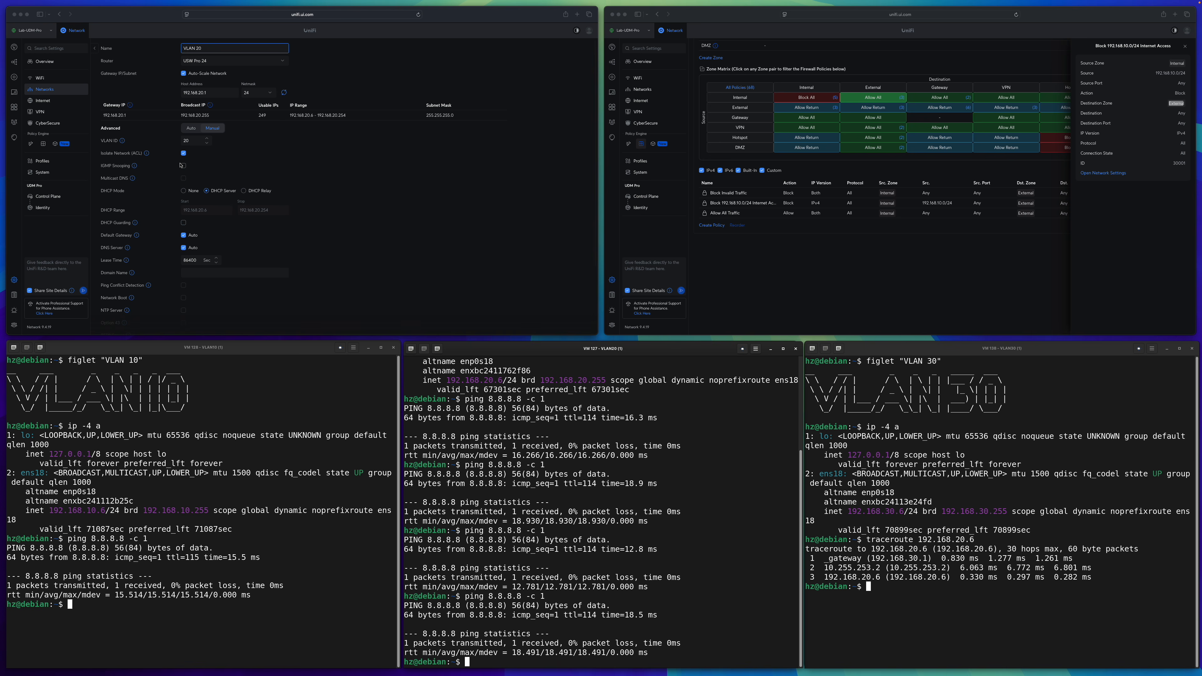
Start a new Internal-to-External firewall policy in the zone matrix, named "Allow VLAN 20 to access internet".
{"action": "left_click", "coordinate": [281, 170]}
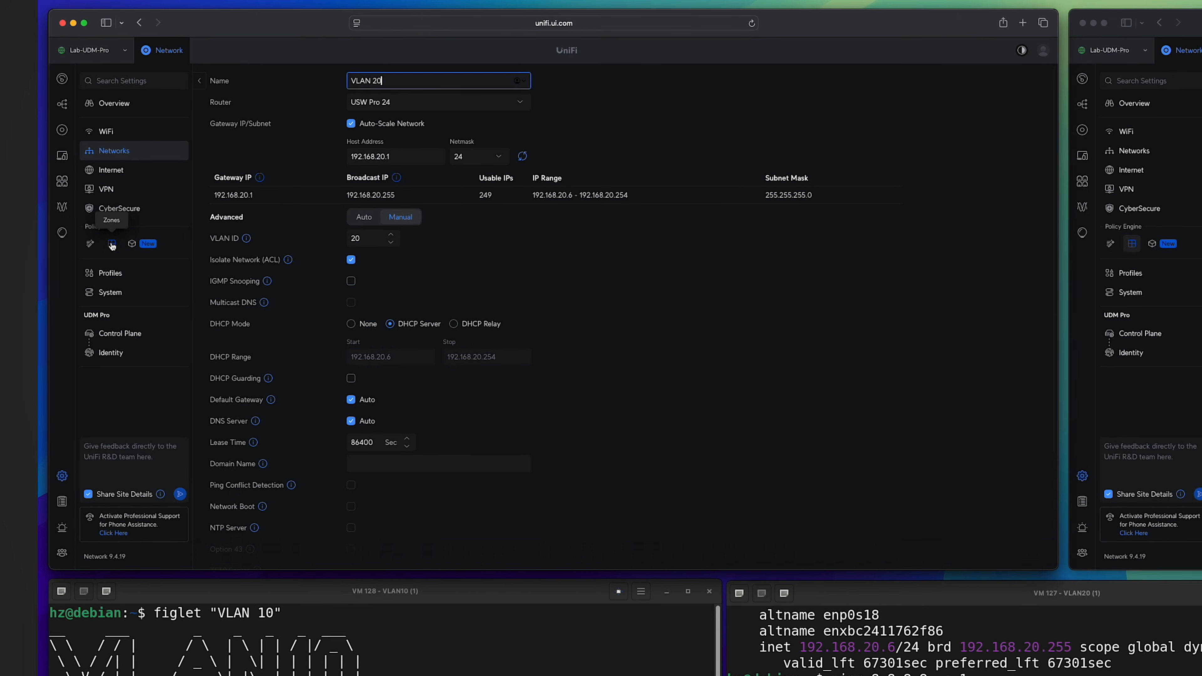
{"action": "left_click", "coordinate": [43, 144]}
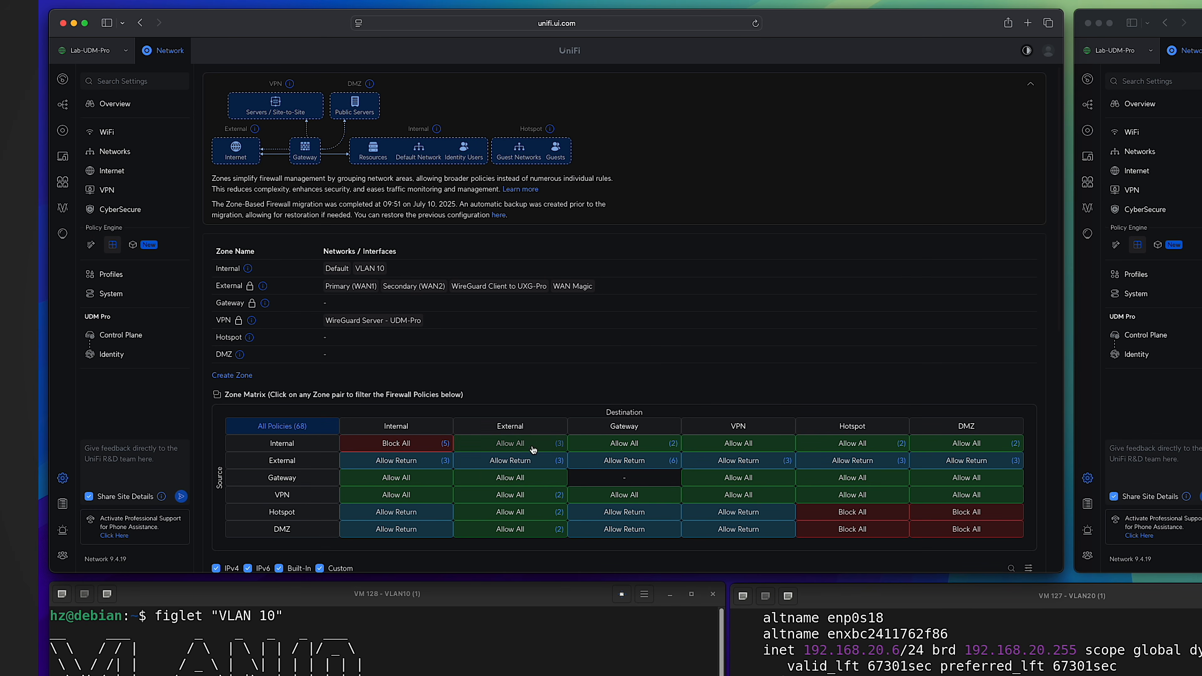
{"action": "left_click", "coordinate": [521, 445]}
{"action": "left_click", "coordinate": [233, 351]}
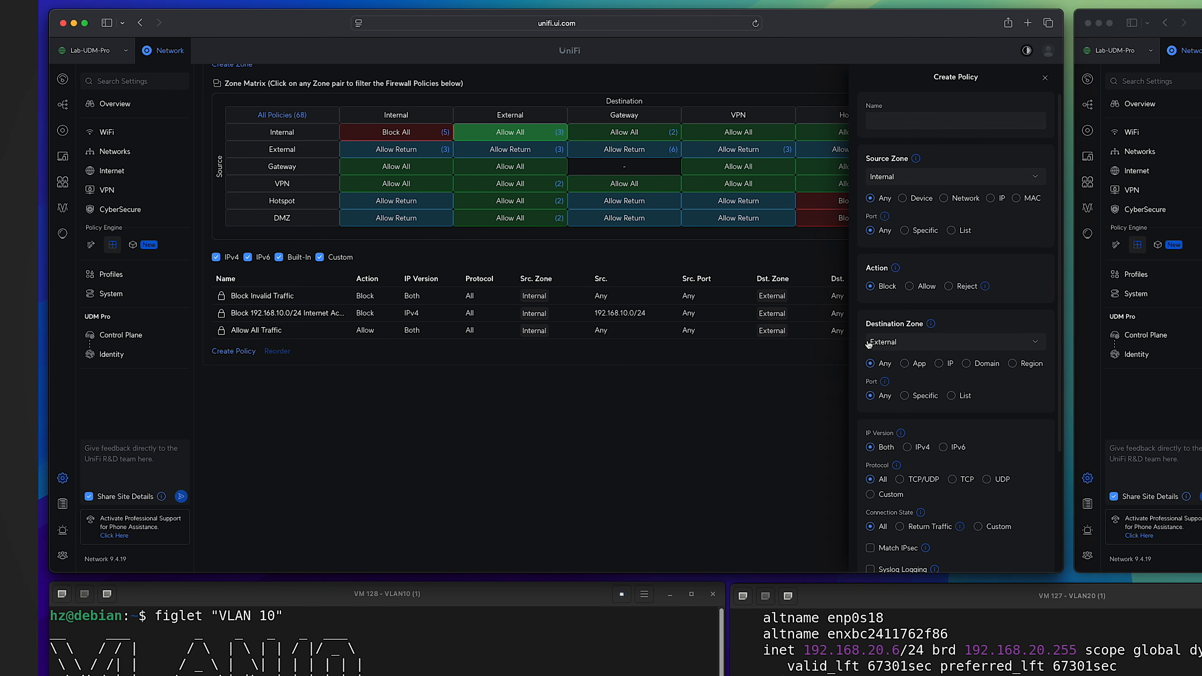
{"action": "left_click", "coordinate": [952, 123]}
{"action": "type", "text": "Allow VLAN 20 to access internet"}
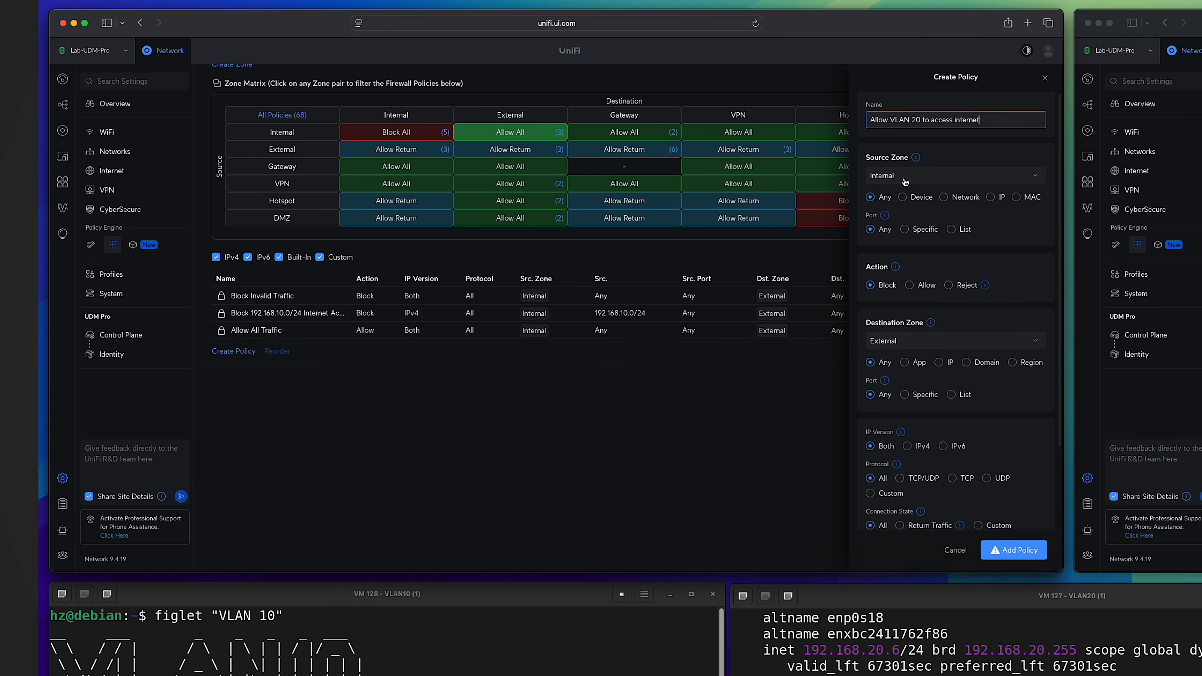
Limit the new policy's source to the specific IP subnet 192.168.20.0/24.
{"action": "left_click", "coordinate": [992, 203]}
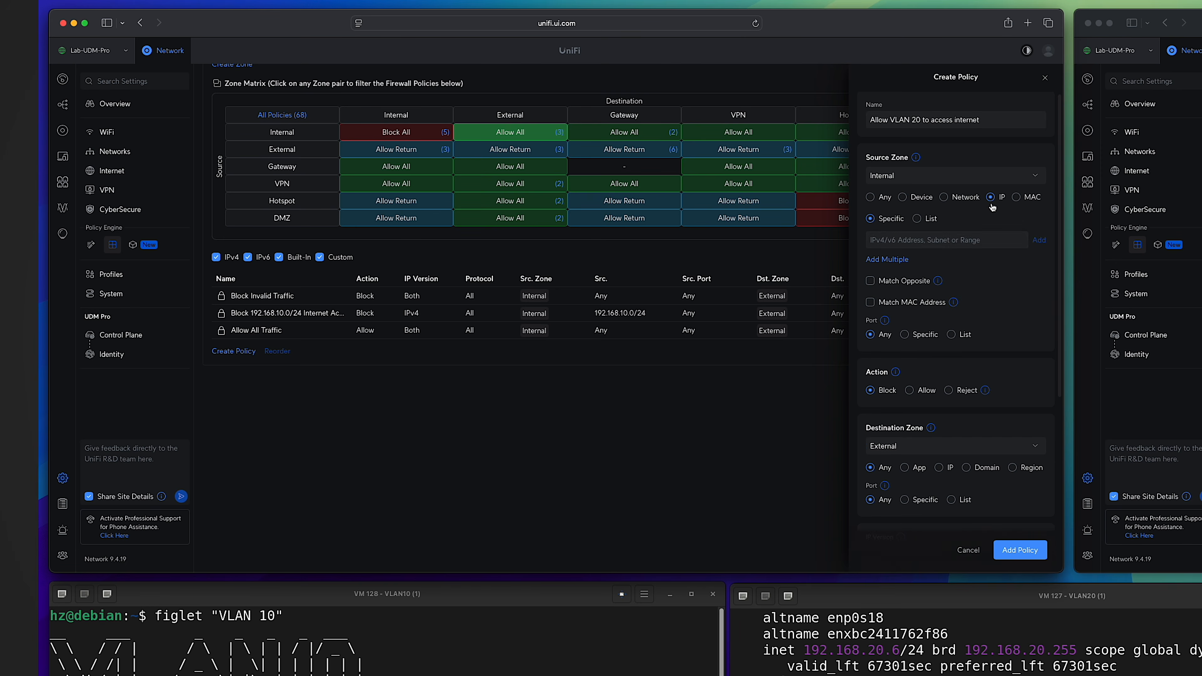
{"action": "left_click", "coordinate": [941, 241]}
{"action": "type", "text": "192.168.20.0/24"}
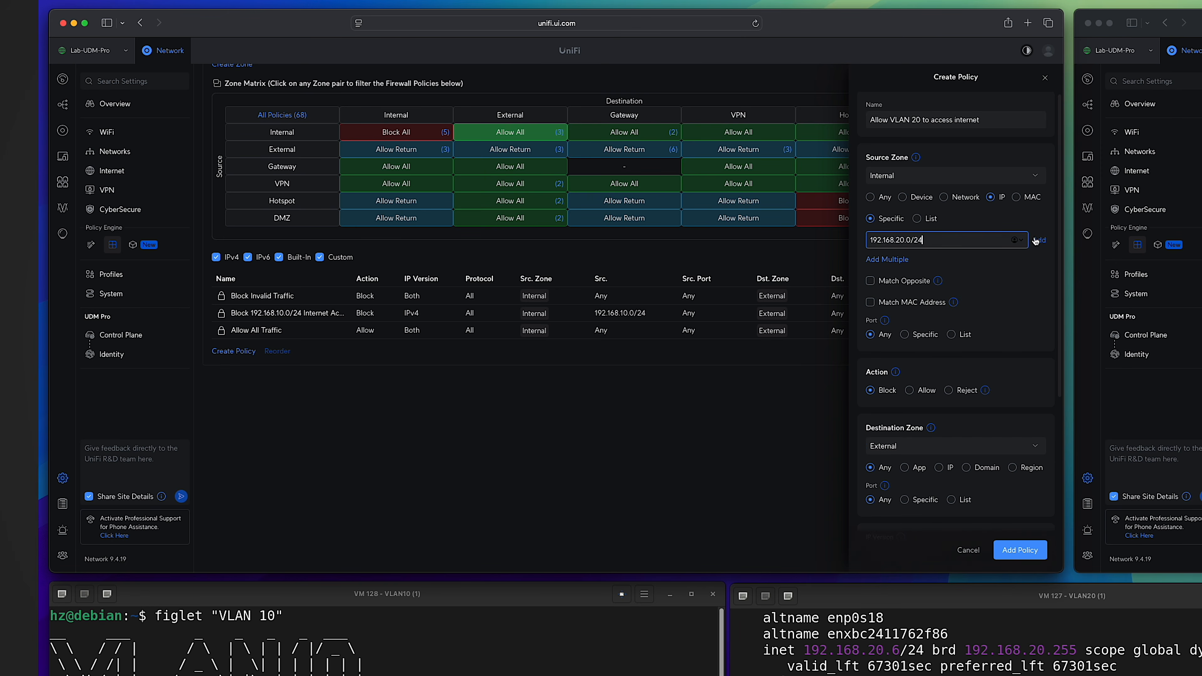
{"action": "left_click", "coordinate": [1039, 240]}
Set the policy's action to Allow, keep External as its destination zone, and add the policy.
{"action": "scroll", "coordinate": [996, 338], "scroll_direction": "down", "scroll_amount": 3}
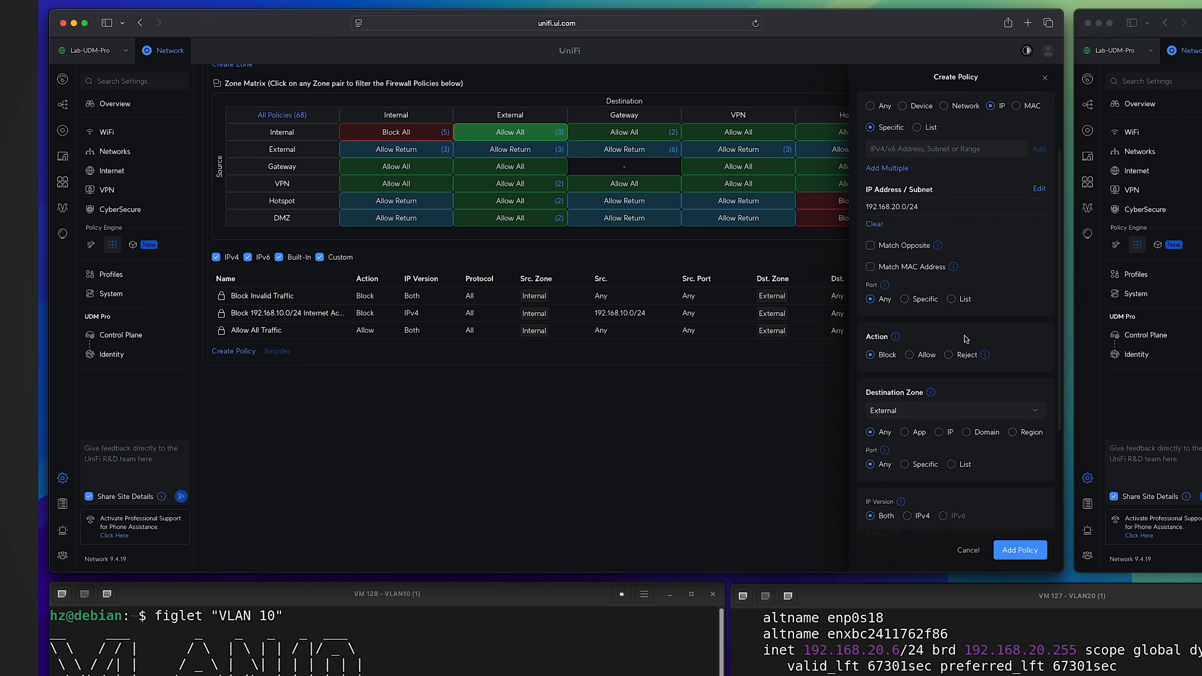
{"action": "left_click", "coordinate": [909, 308]}
{"action": "scroll", "coordinate": [907, 303], "scroll_direction": "down", "scroll_amount": 3}
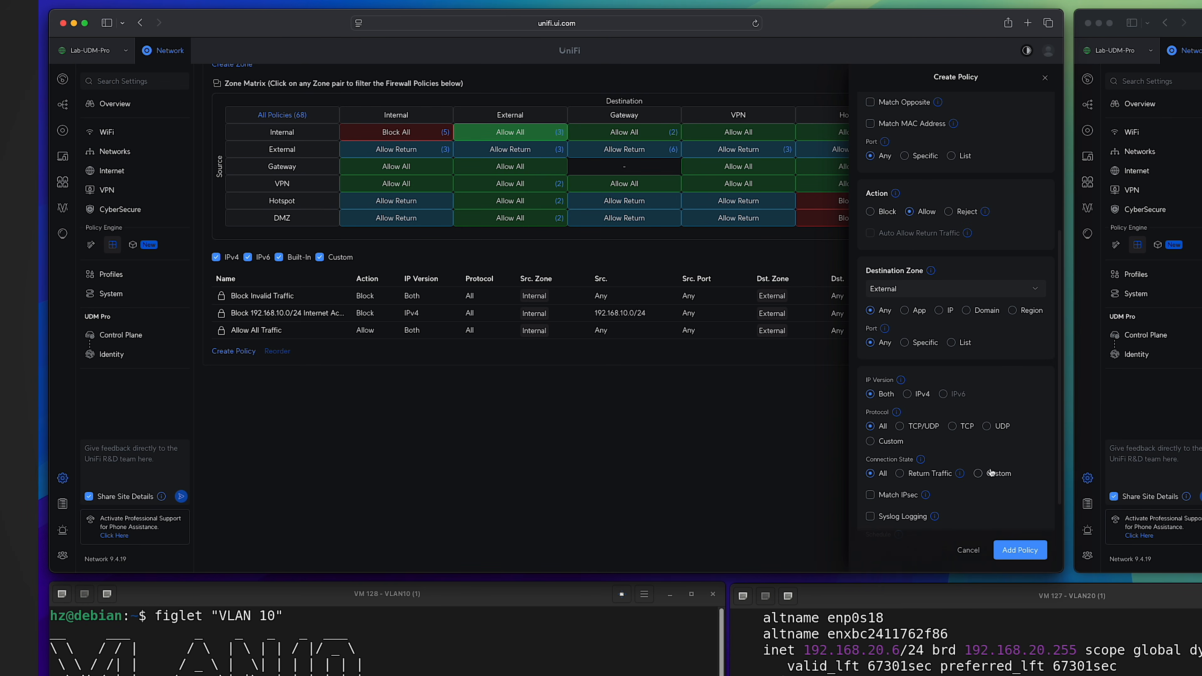
{"action": "scroll", "coordinate": [994, 426], "scroll_direction": "down", "scroll_amount": 3}
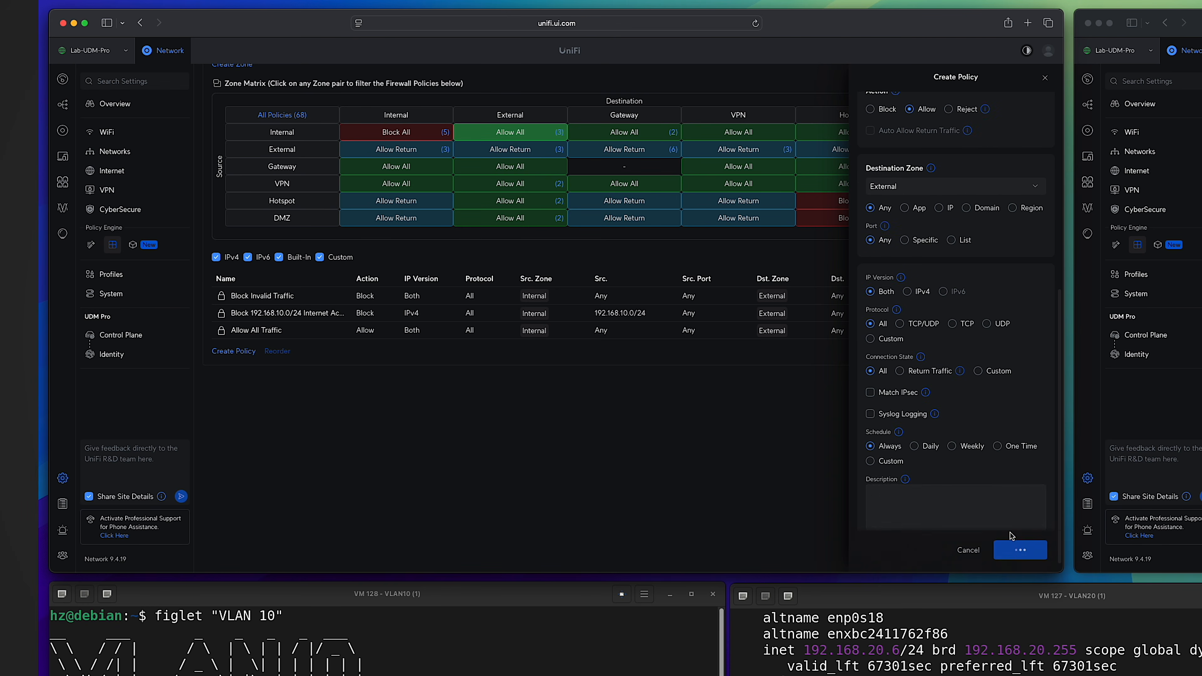
{"action": "left_click", "coordinate": [1015, 550]}
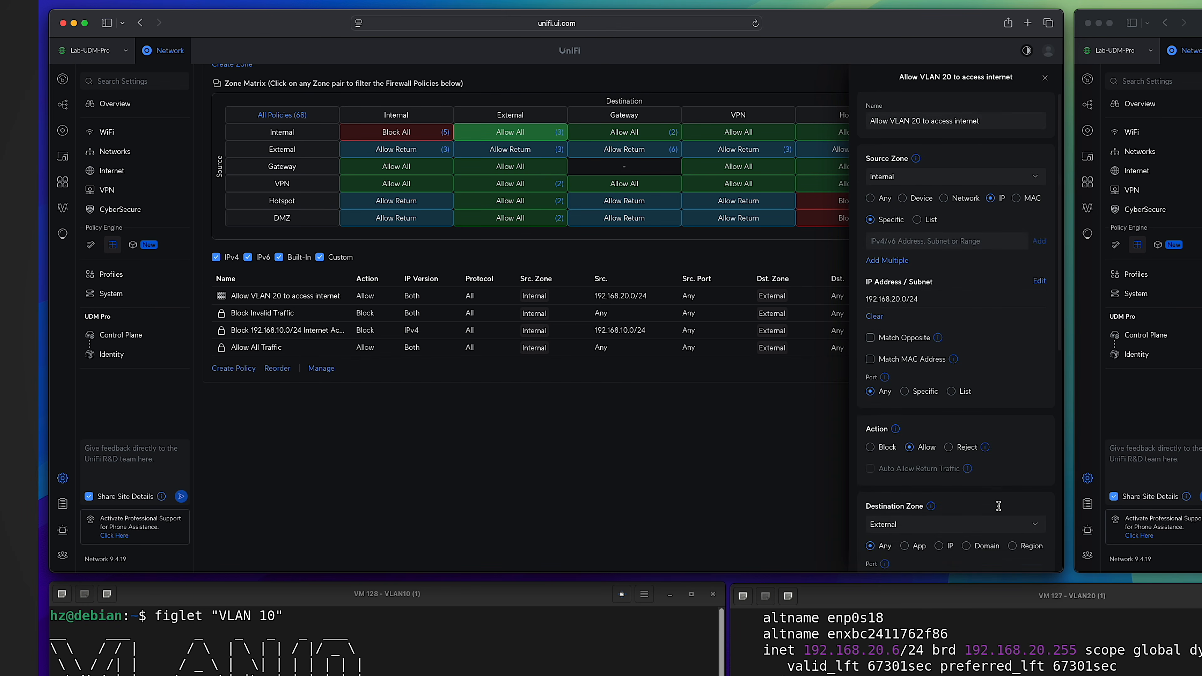
Switch the VLAN 20 policy's action to Block, apply the change, and ping 8.8.8.8 once from the VLAN 20 machine.
{"action": "left_click", "coordinate": [870, 448]}
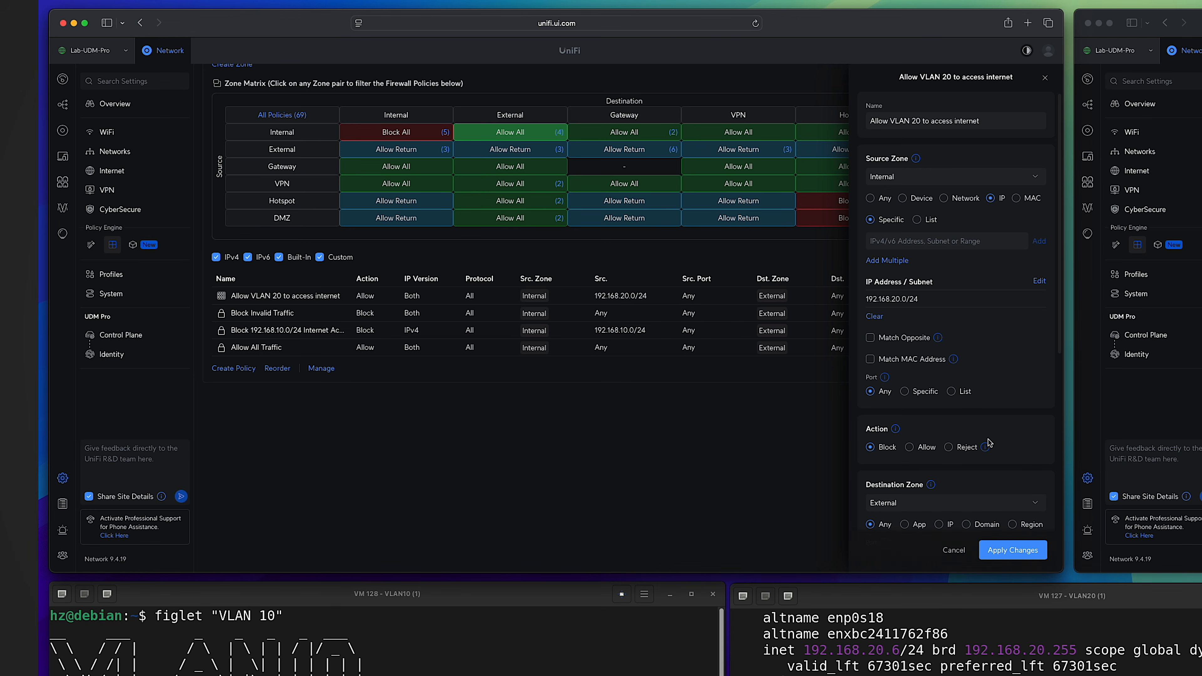
{"action": "left_click", "coordinate": [1014, 551]}
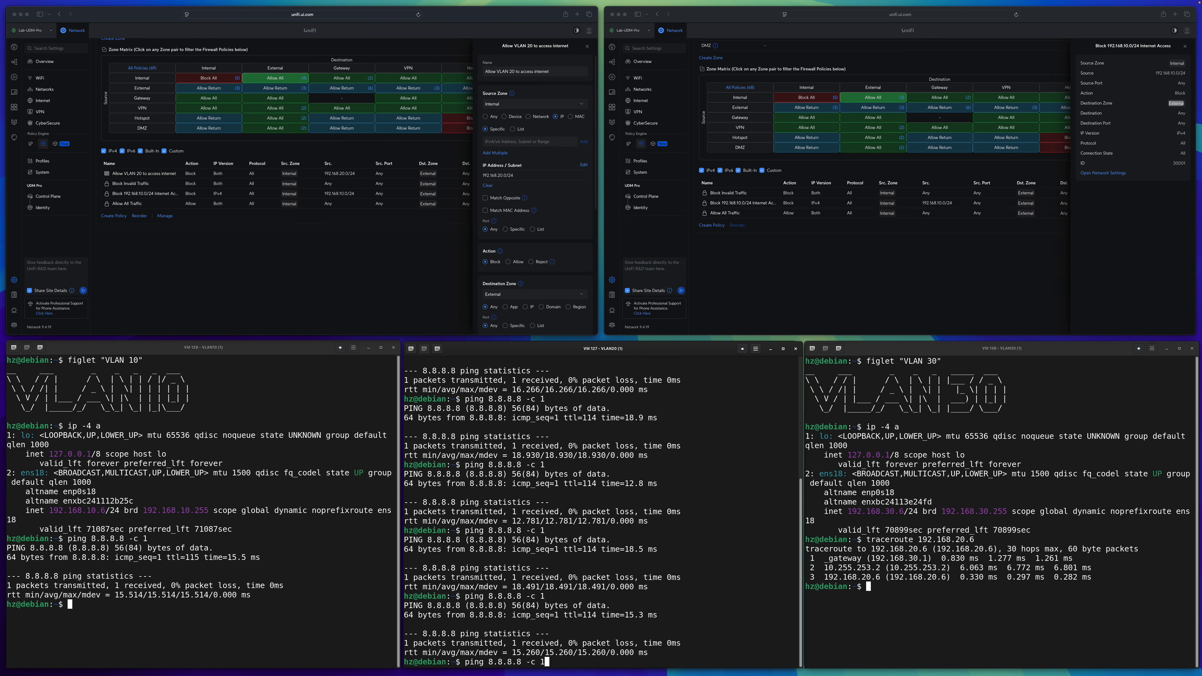
{"action": "key", "text": "Return"}
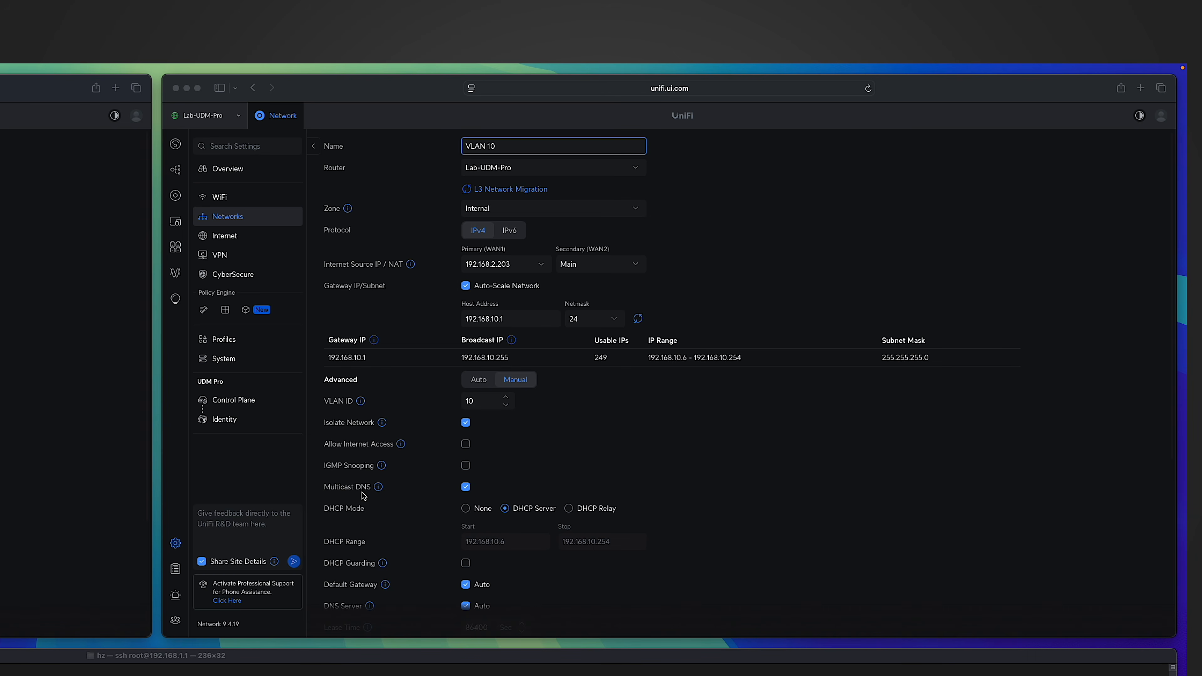
Compare the Multicast DNS option on VLAN 10 with the same option on the L3-switch-routed VLAN 20.
{"action": "left_click", "coordinate": [466, 488]}
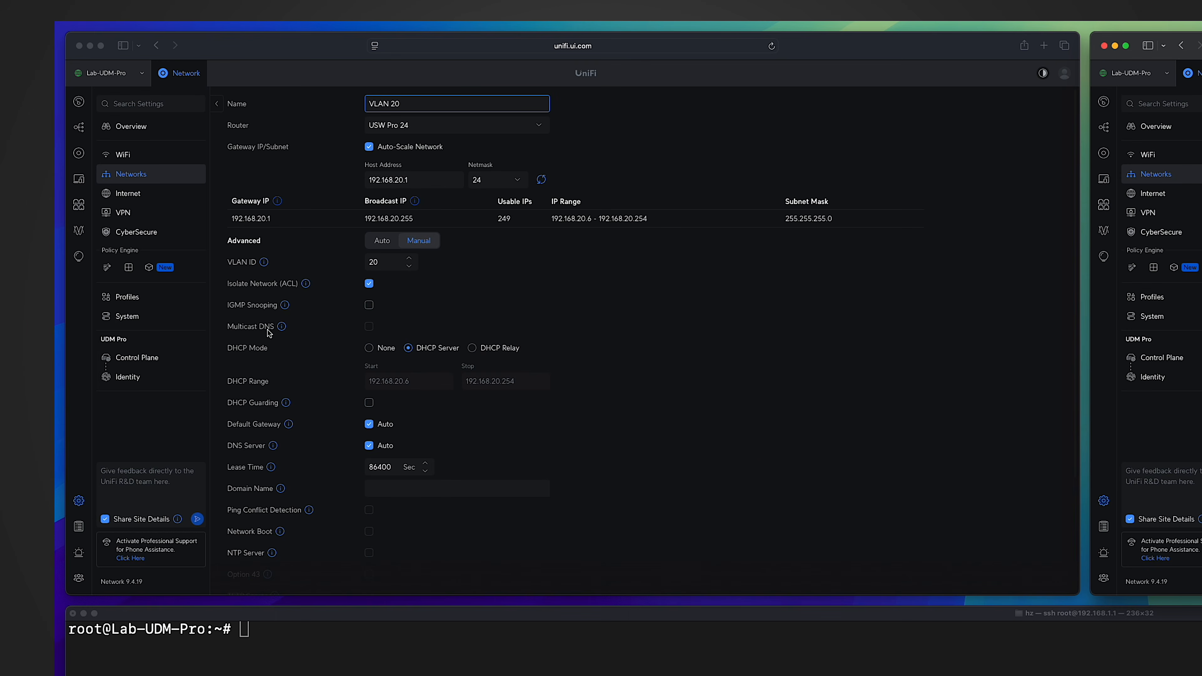
{"action": "left_click", "coordinate": [370, 330]}
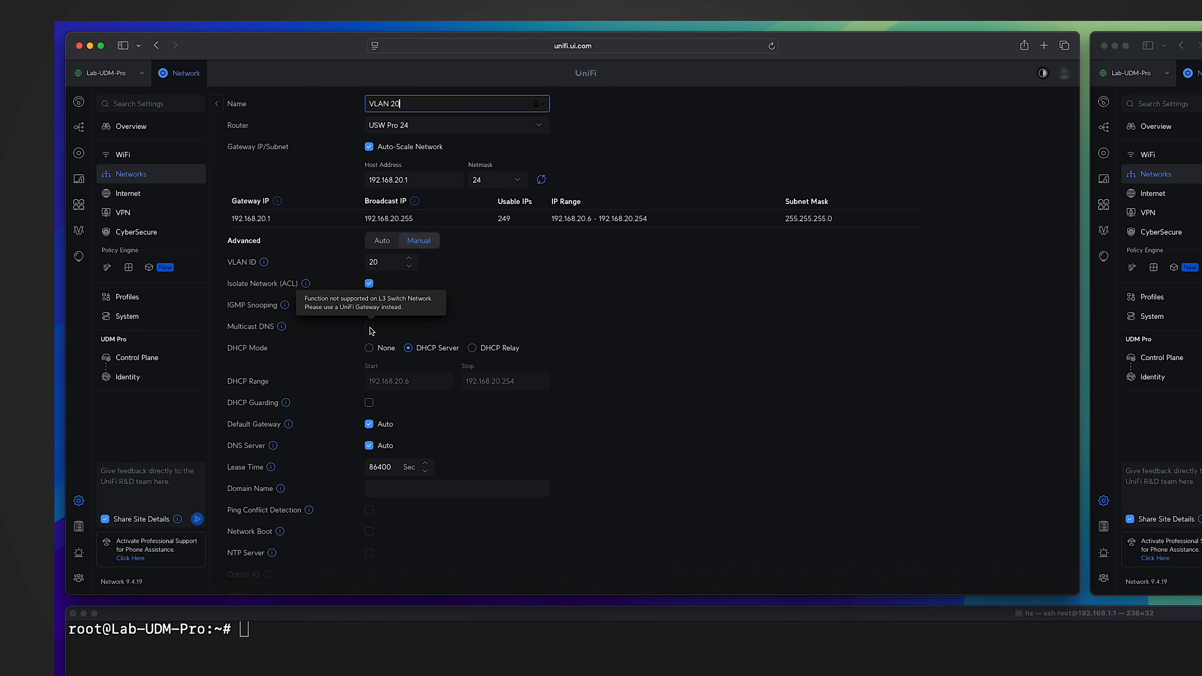
Open /run/avahi-daemon.conf in vi on the gateway and examine which interfaces are allowed for mDNS.
{"action": "left_click", "coordinate": [271, 421]}
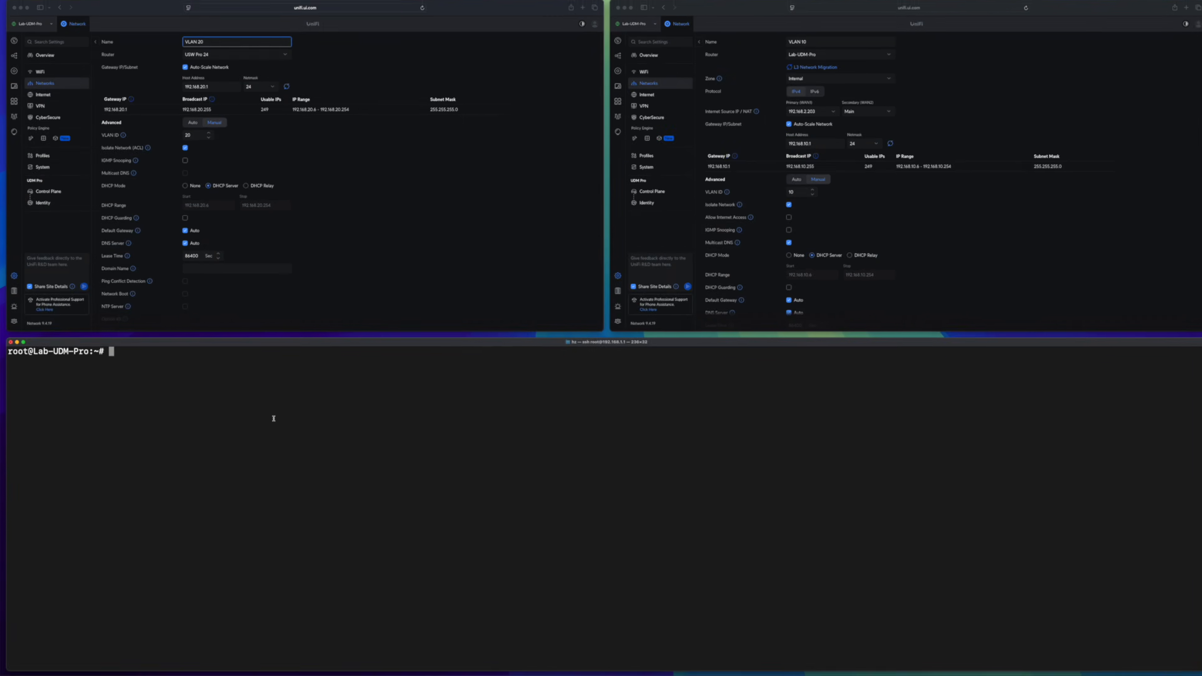
{"action": "type", "text": "vi /run/avahi-daemon.conf"}
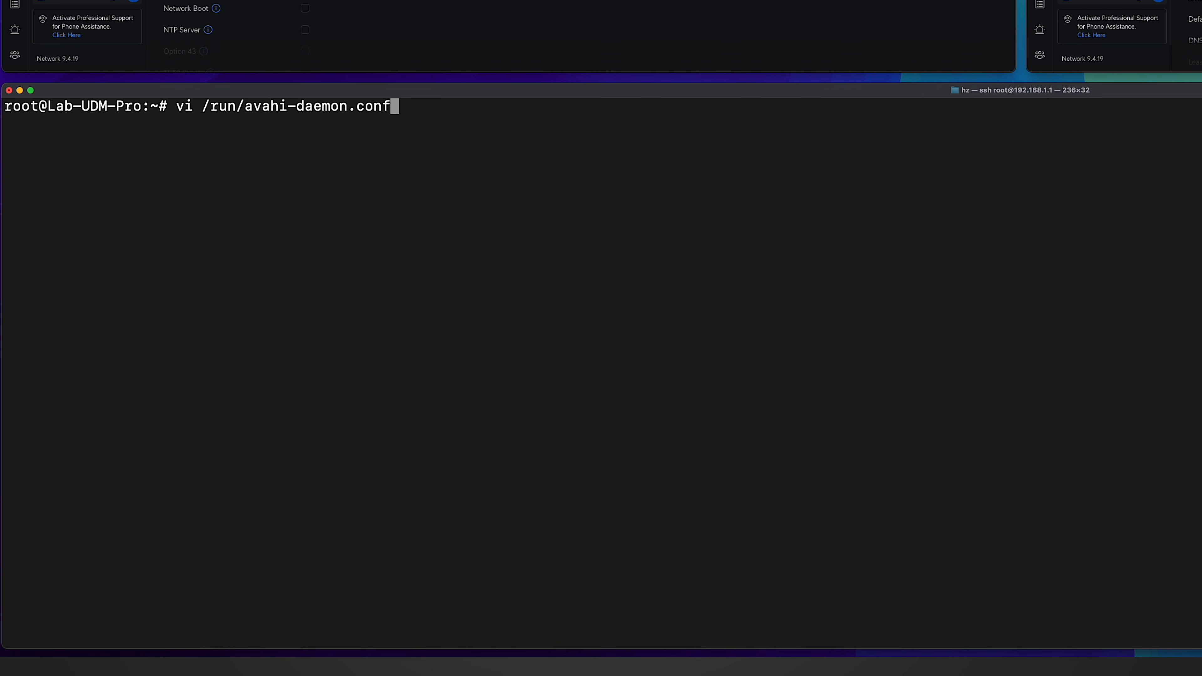
{"action": "key", "text": "Return"}
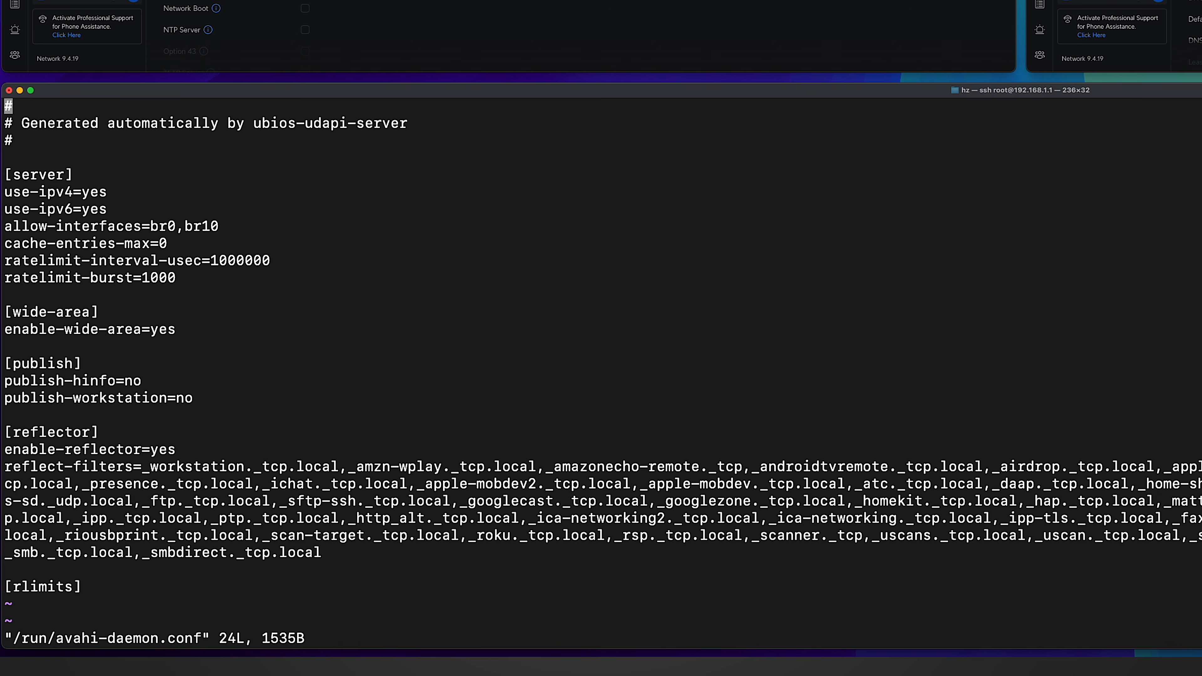
{"action": "key", "text": "Down"}
{"action": "key", "text": "Down"}
{"action": "key", "text": "Down"}
{"action": "key", "text": "Down"}
{"action": "key", "text": "Down"}
{"action": "key", "text": "Down"}
{"action": "key", "text": "Down"}
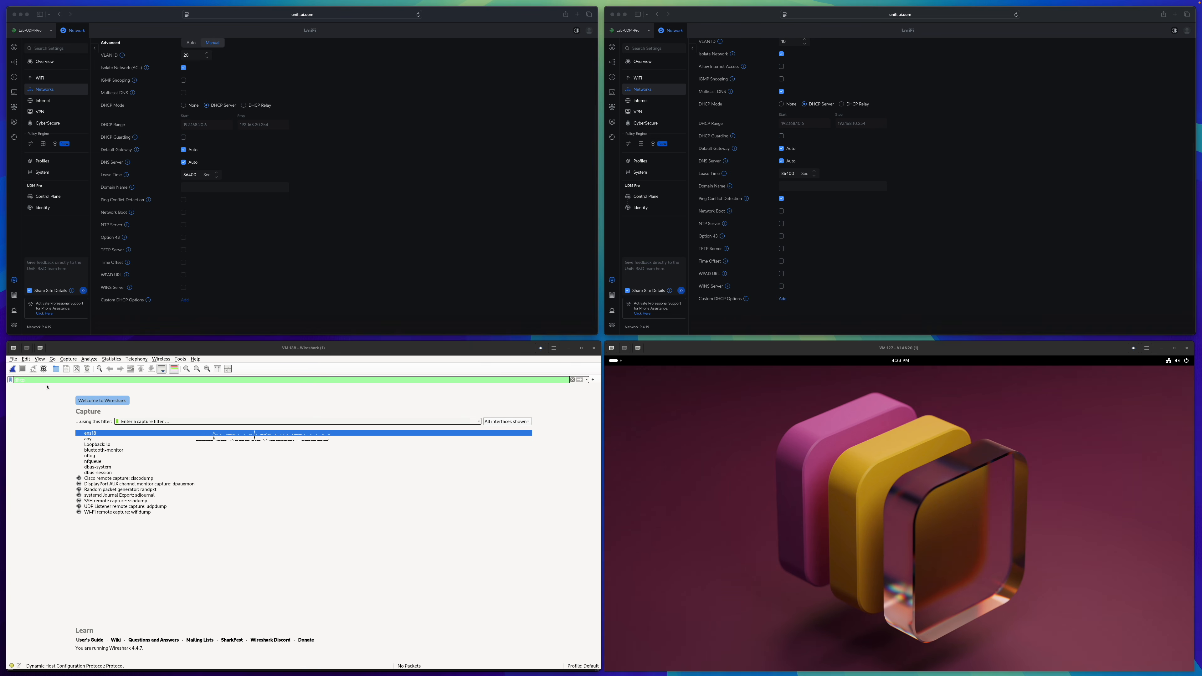
Start a Wireshark capture on ens18 with the dhcp display filter and reconnect the VLAN 20 machine's wired network.
{"action": "left_click", "coordinate": [32, 381]}
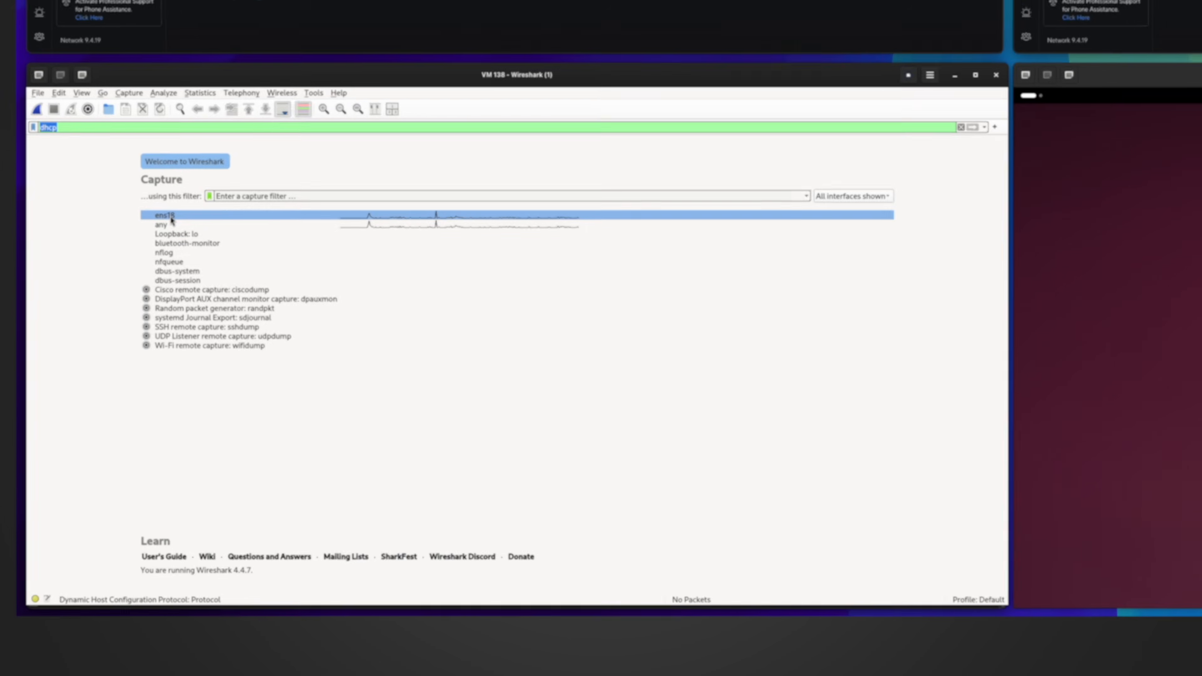
{"action": "double_click", "coordinate": [176, 195]}
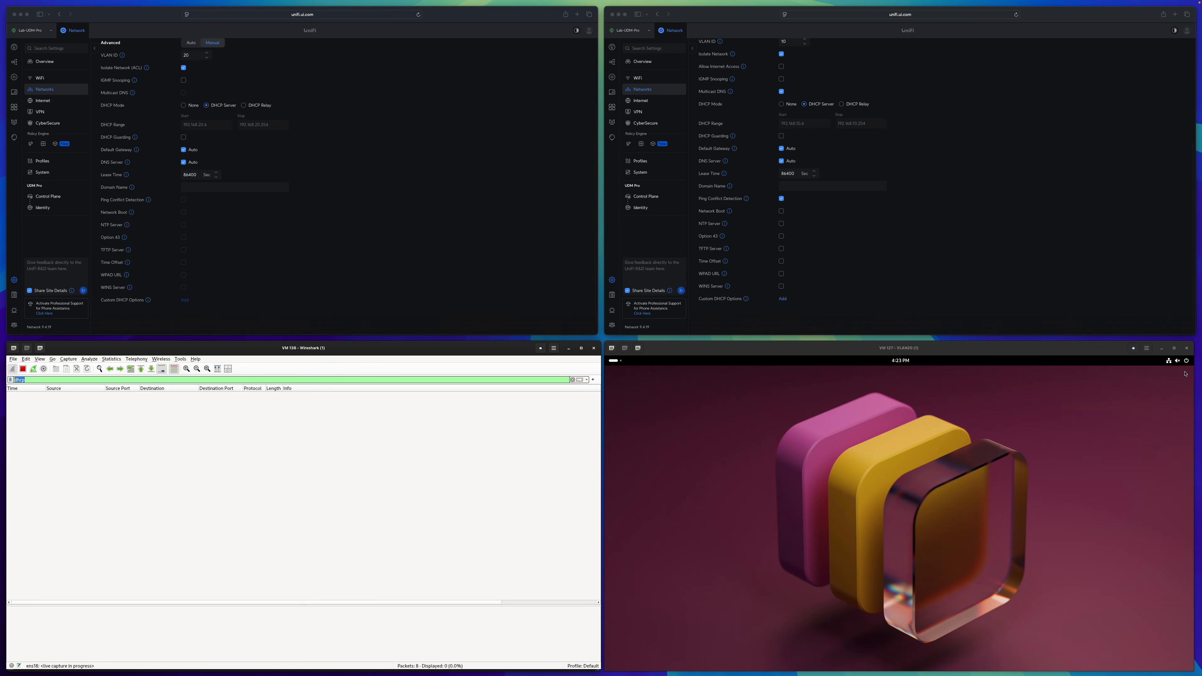
{"action": "left_click", "coordinate": [1170, 363]}
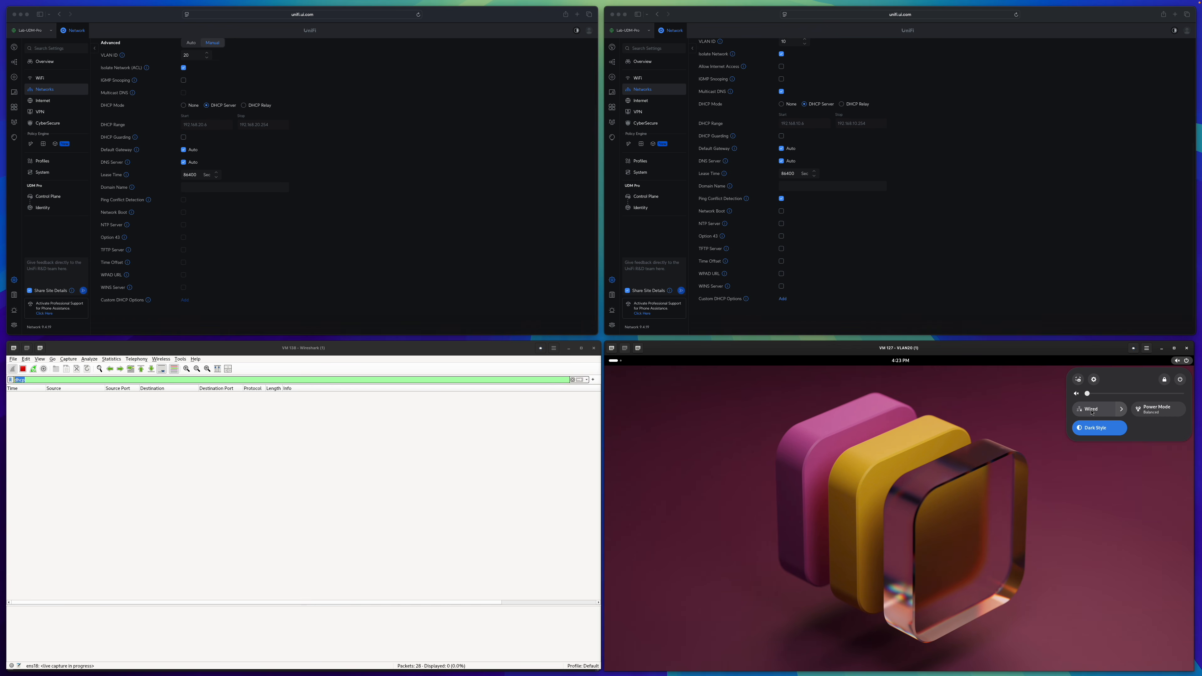
{"action": "left_click", "coordinate": [1093, 413]}
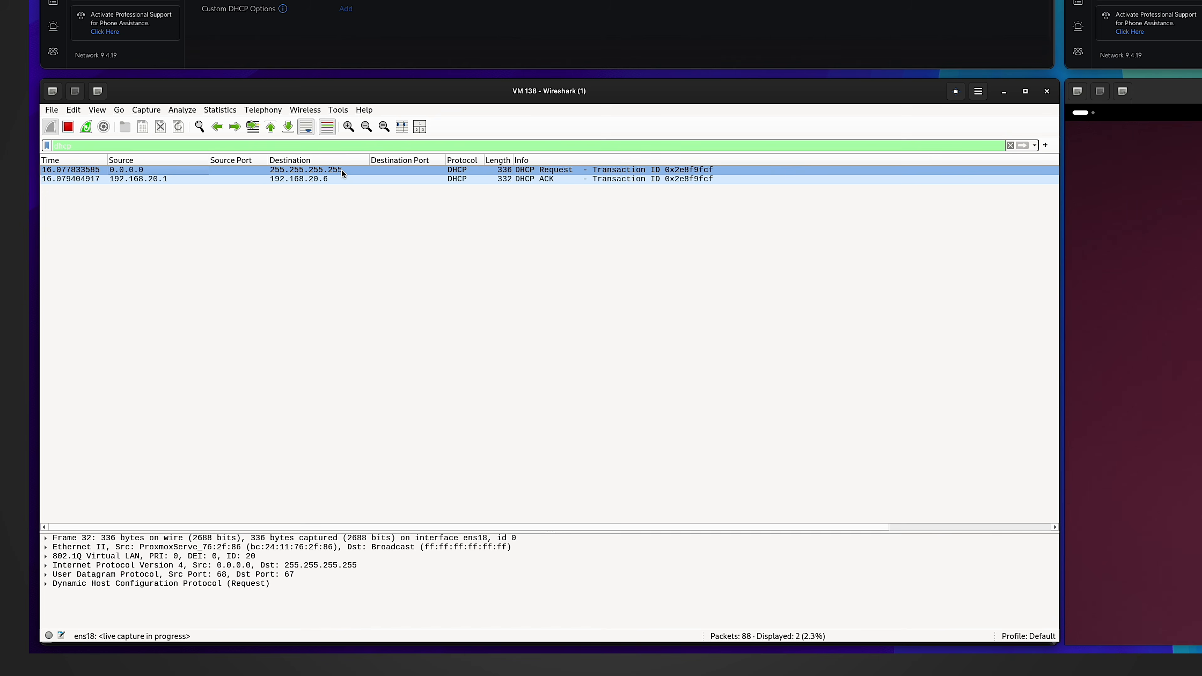
Select the captured DHCP ACK packet and examine its source address to identify the responding DHCP server.
{"action": "left_click", "coordinate": [133, 181]}
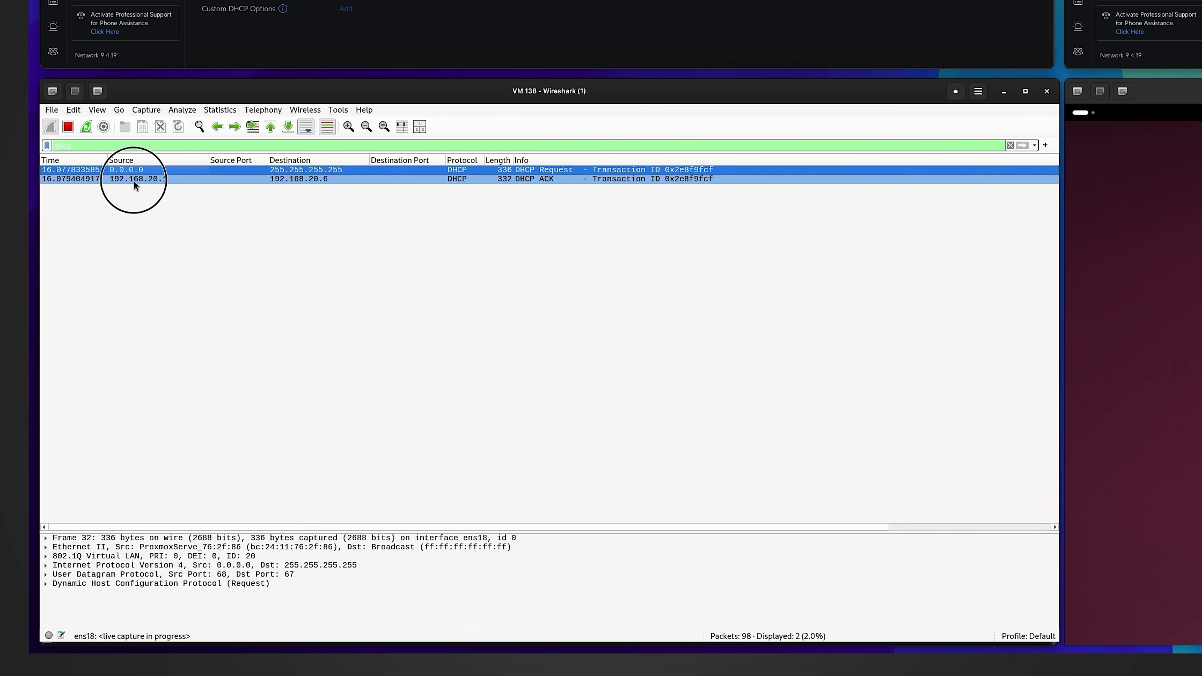
{"action": "left_click", "coordinate": [148, 179]}
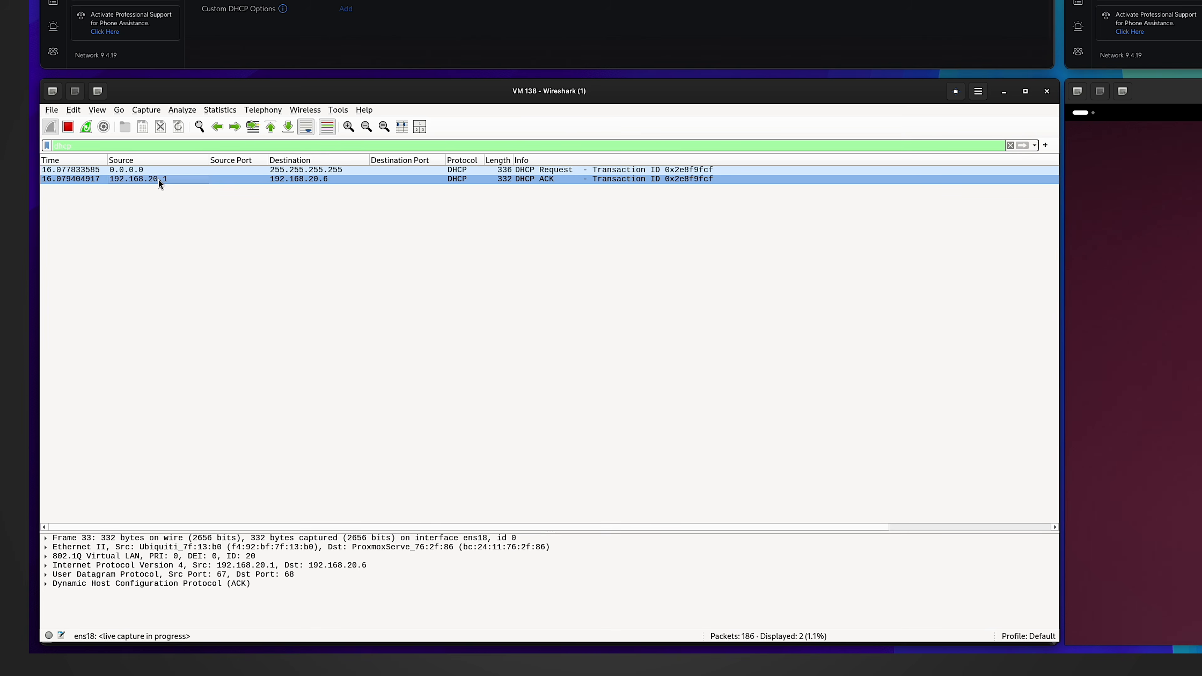
{"action": "left_click", "coordinate": [120, 181]}
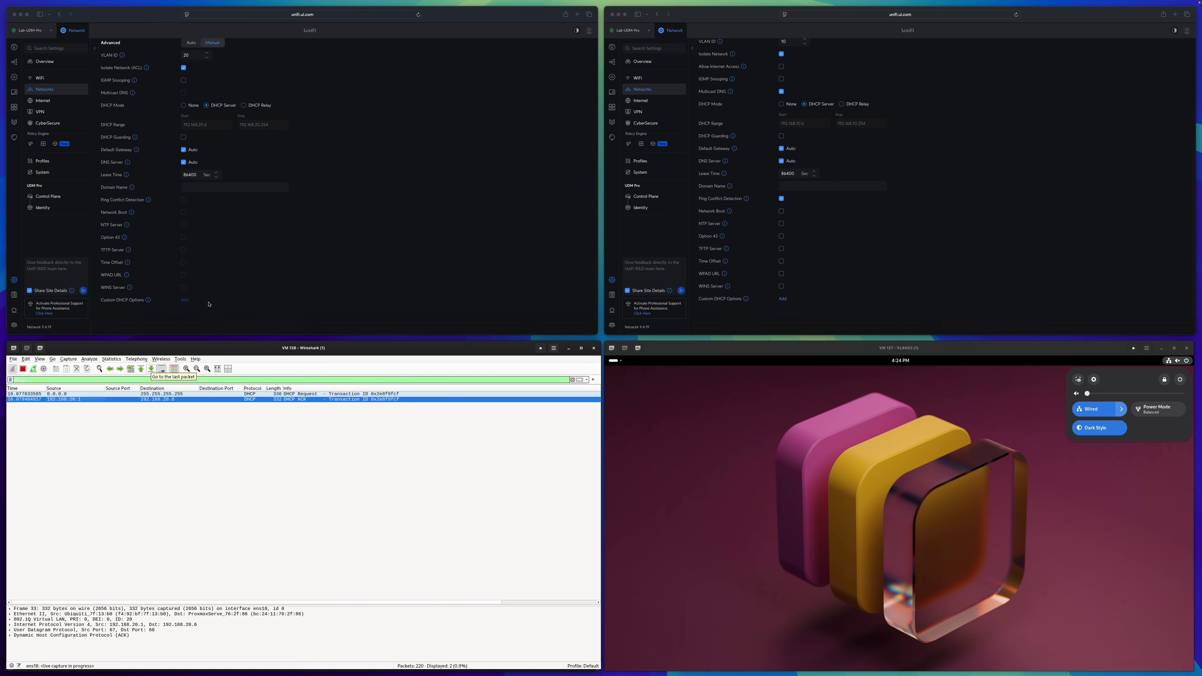
Change VLAN 20's DHCP mode to DHCP Relay.
{"action": "scroll", "coordinate": [206, 261], "scroll_direction": "up", "scroll_amount": 3}
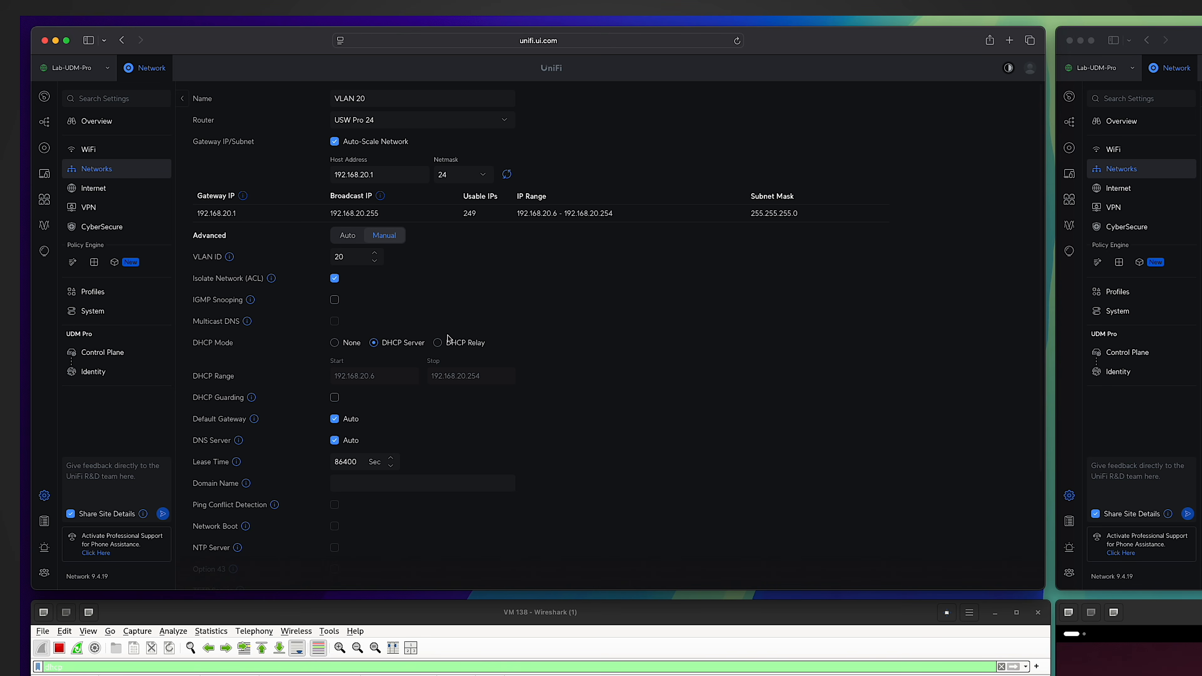
{"action": "left_click", "coordinate": [439, 344]}
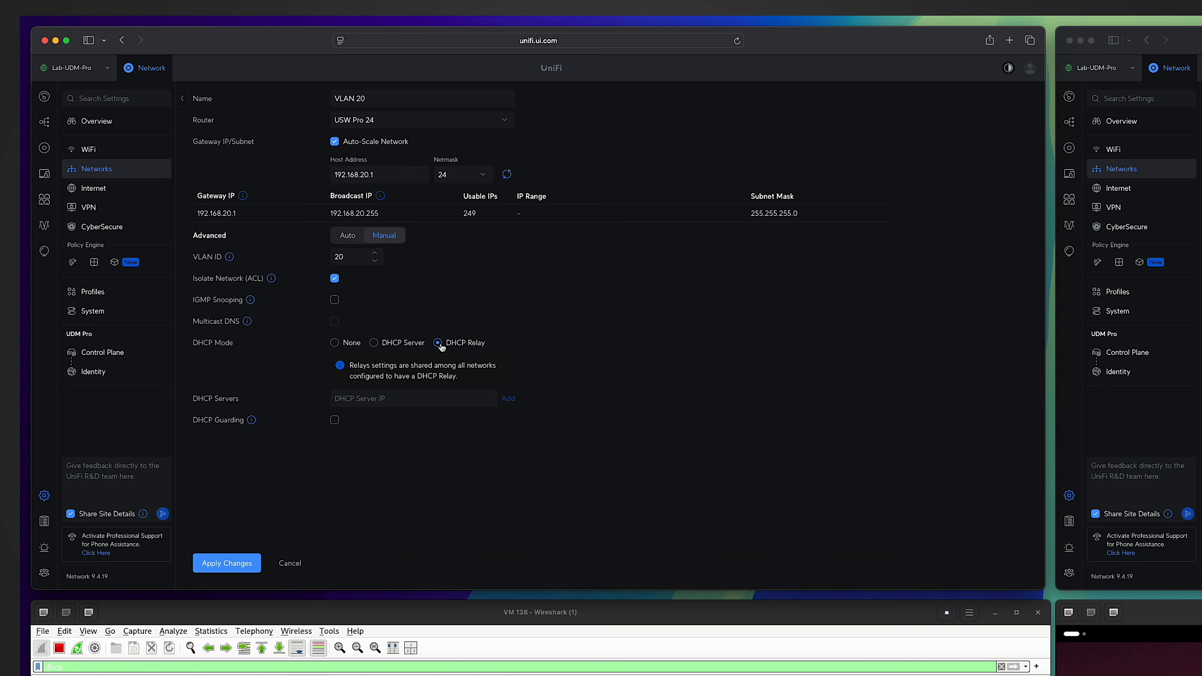